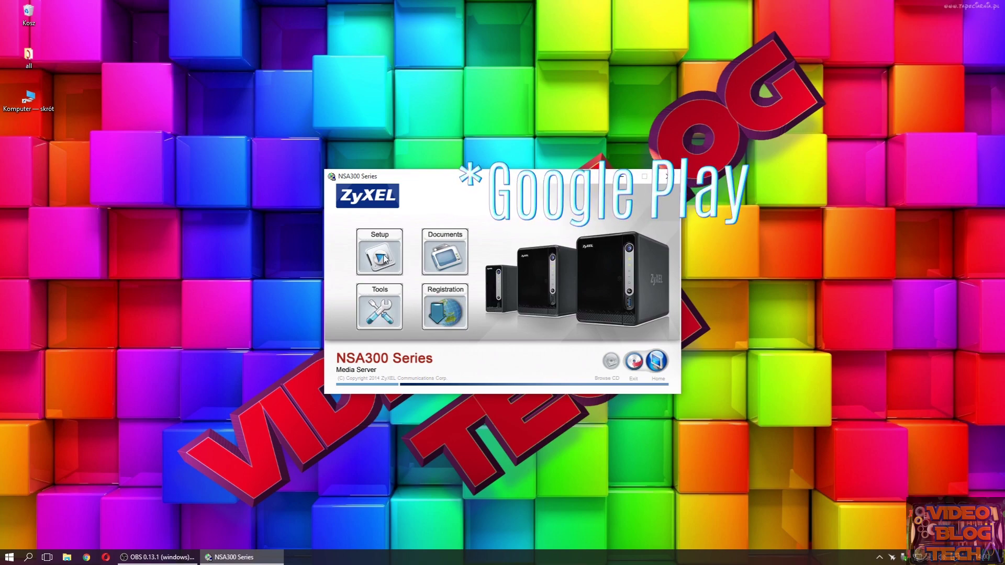
# - Install the NAS Starter Utility for Windows in English into the default destination folder
pyautogui.click(379, 309)
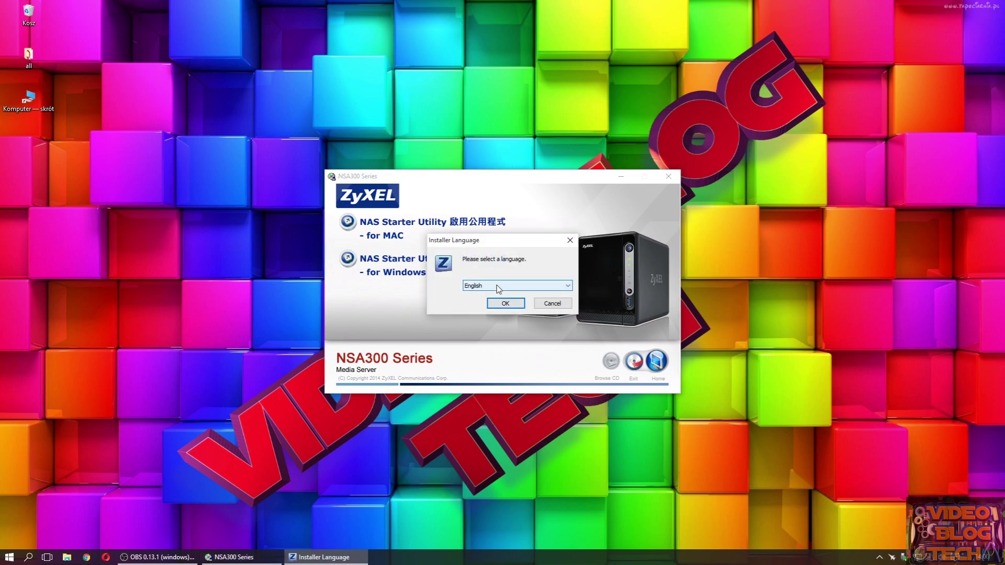
pyautogui.click(498, 286)
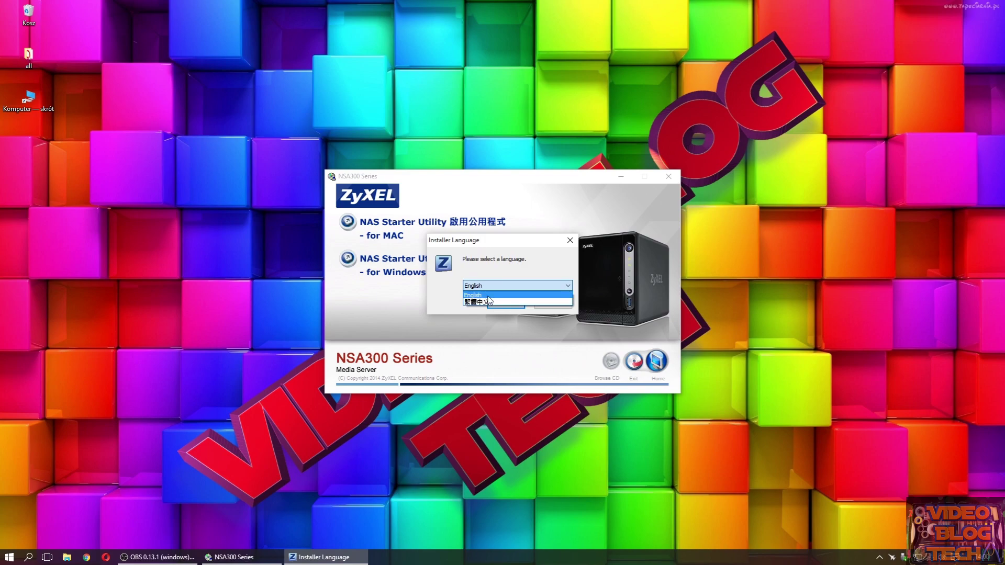
pyautogui.click(488, 295)
pyautogui.click(503, 304)
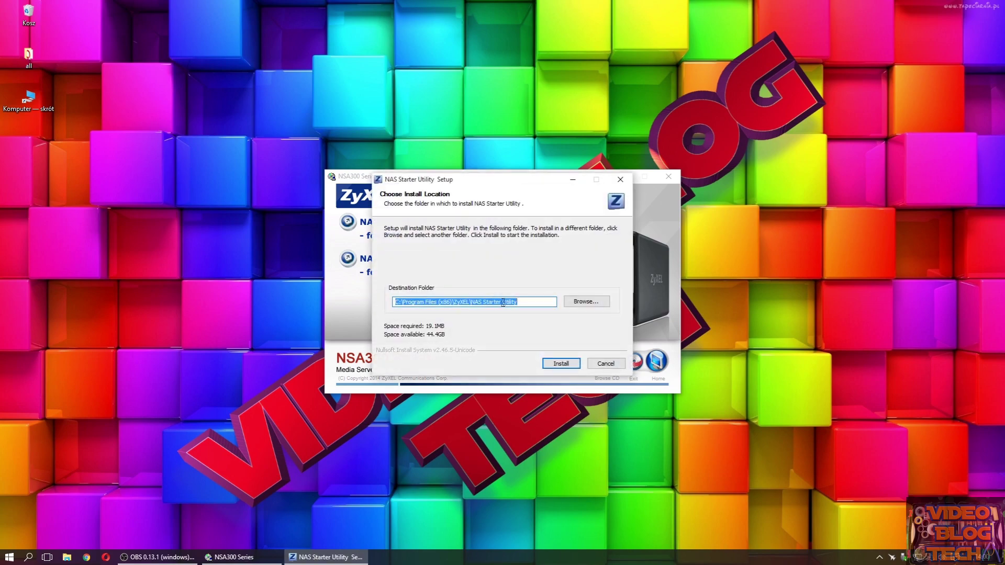
pyautogui.click(554, 364)
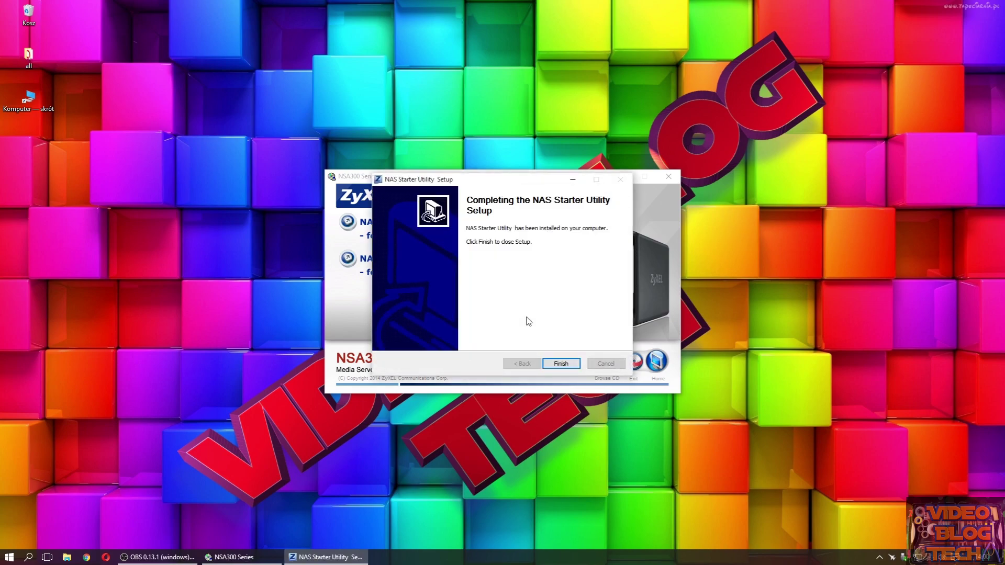
pyautogui.click(555, 366)
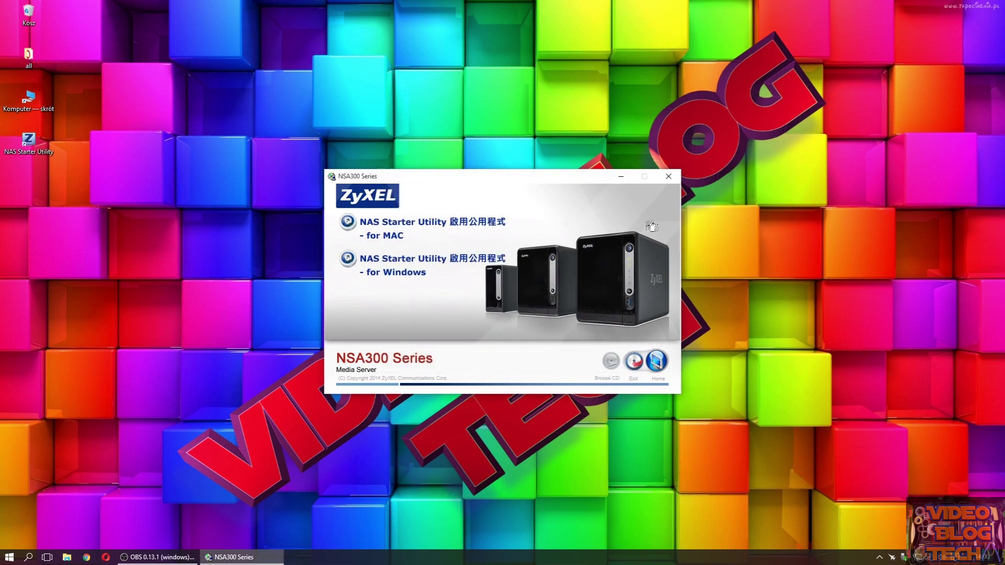
# - Close the setup launcher and start the NAS Starter Utility from the desktop
pyautogui.click(656, 361)
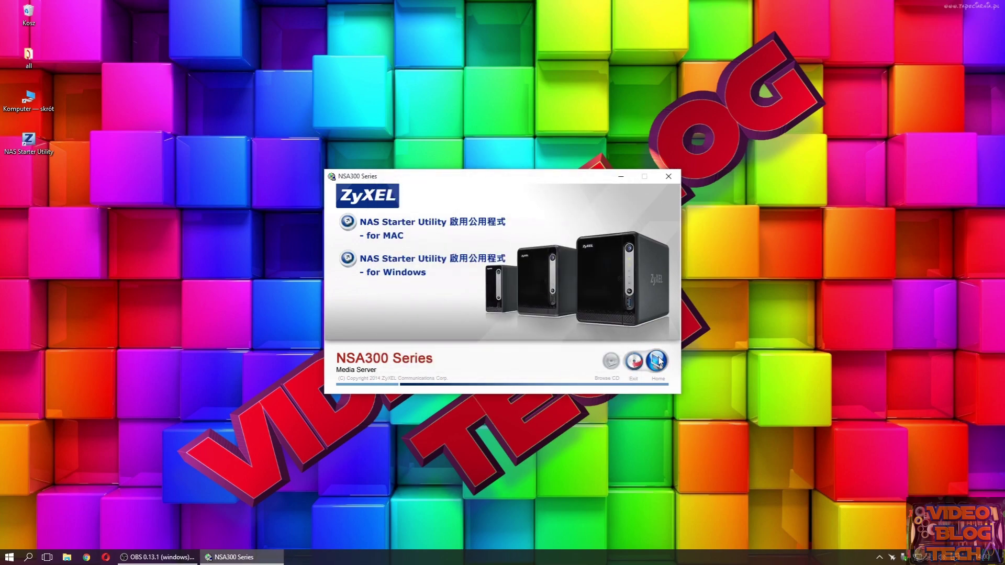
pyautogui.click(668, 177)
pyautogui.doubleClick(30, 143)
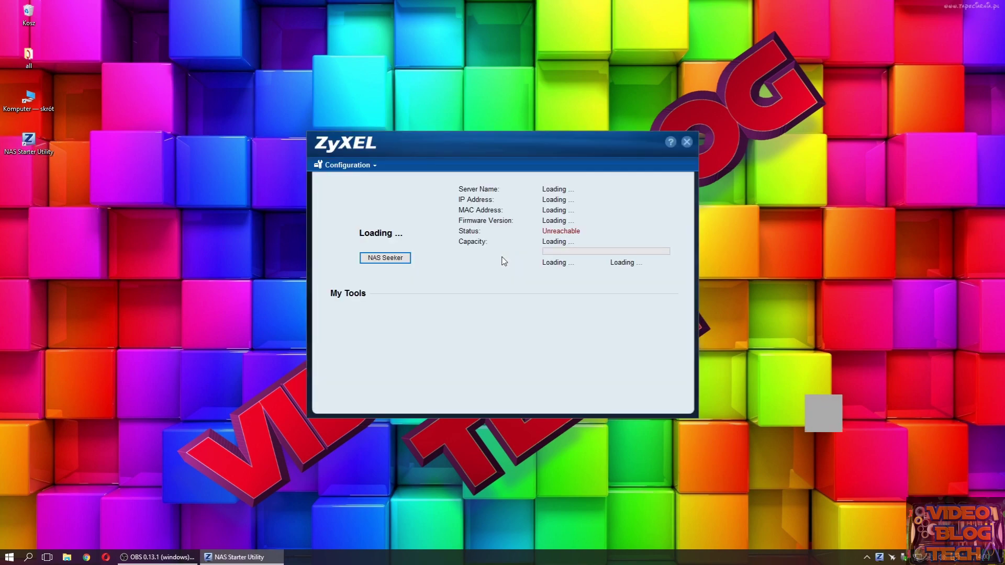
# - Move the utility window aside and, once NSA320S at 192.168.0.14 appears, open Configuration
pyautogui.moveTo(479, 140); pyautogui.dragTo(456, 140)
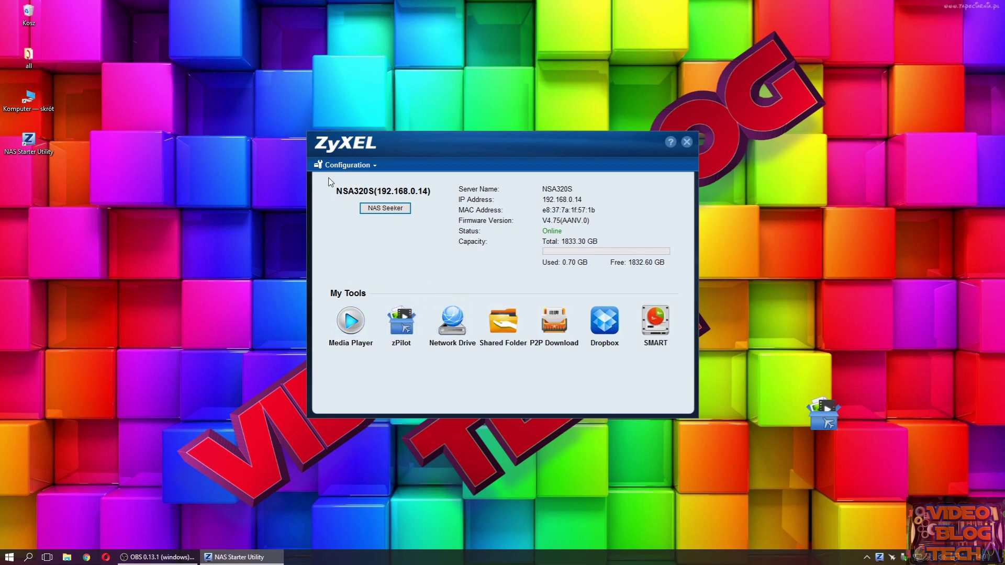
pyautogui.click(362, 164)
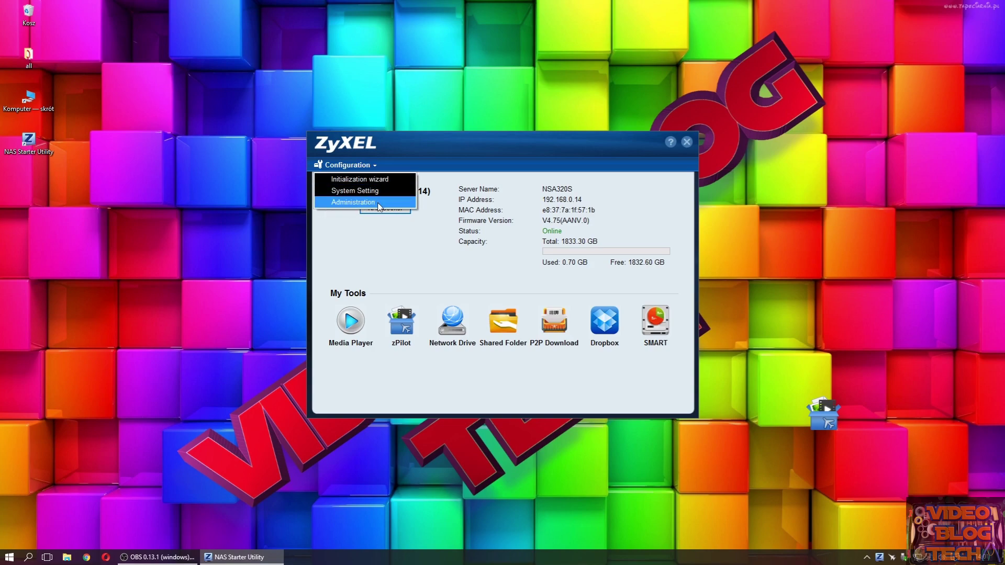
# - Start the initialization wizard and log in with username admin and the admin password
pyautogui.click(360, 180)
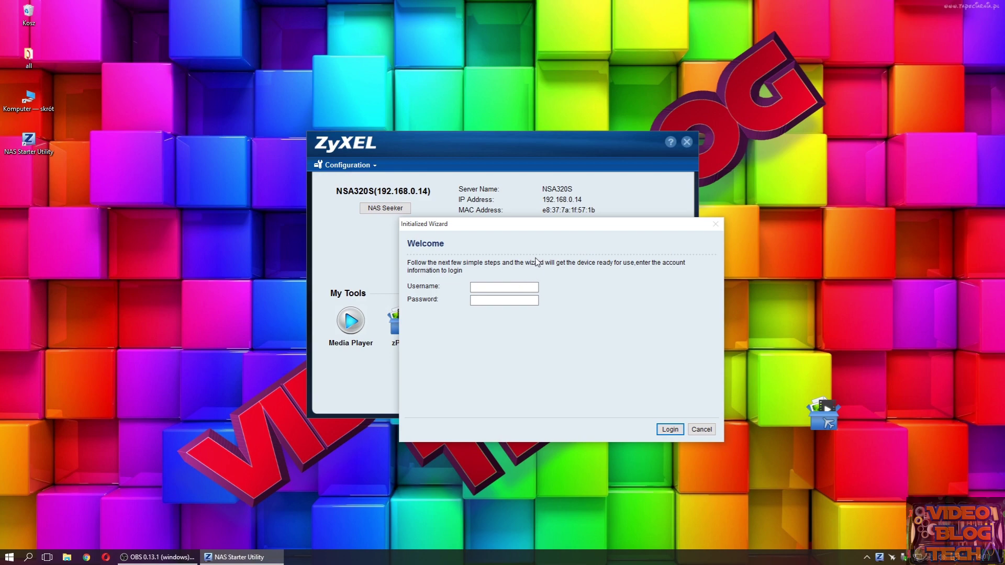
pyautogui.click(498, 289)
pyautogui.click(497, 288)
pyautogui.write('admin')
pyautogui.press('Tab')
pyautogui.write('1')
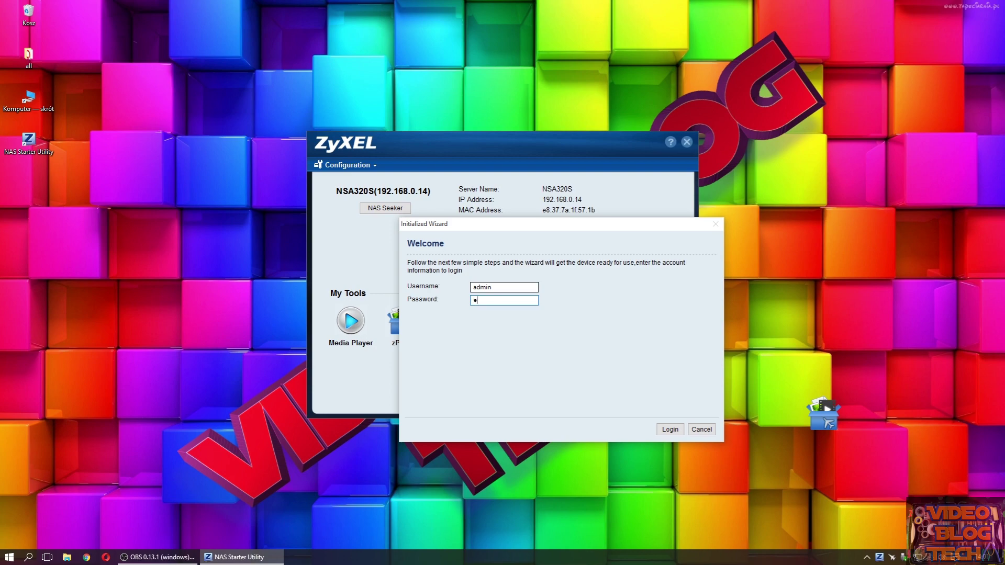
pyautogui.write('234')
pyautogui.press('Tab')
pyautogui.click(671, 430)
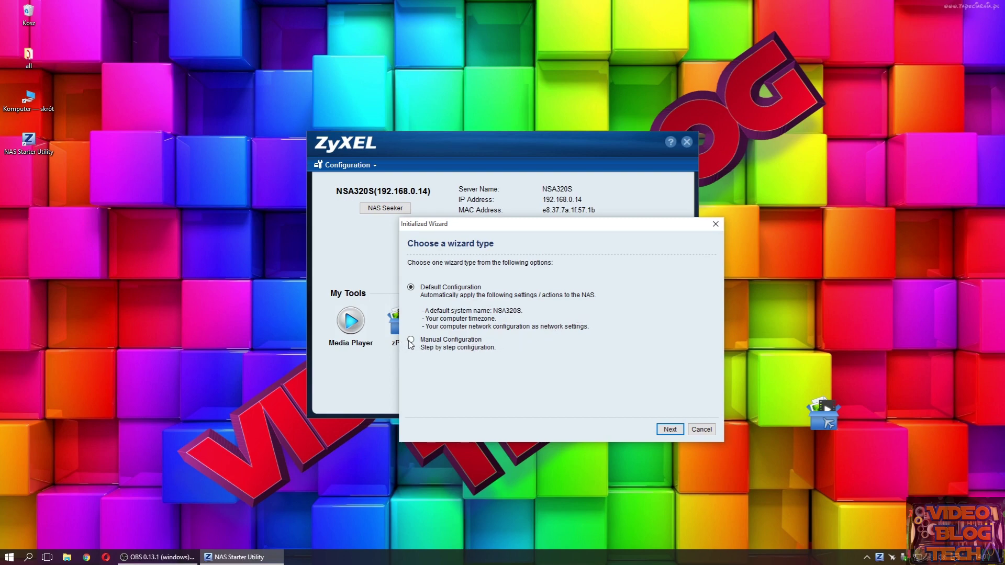
# - Choose Manual Configuration and continue to the Setup Network step
pyautogui.click(411, 340)
pyautogui.moveTo(552, 226); pyautogui.dragTo(545, 199)
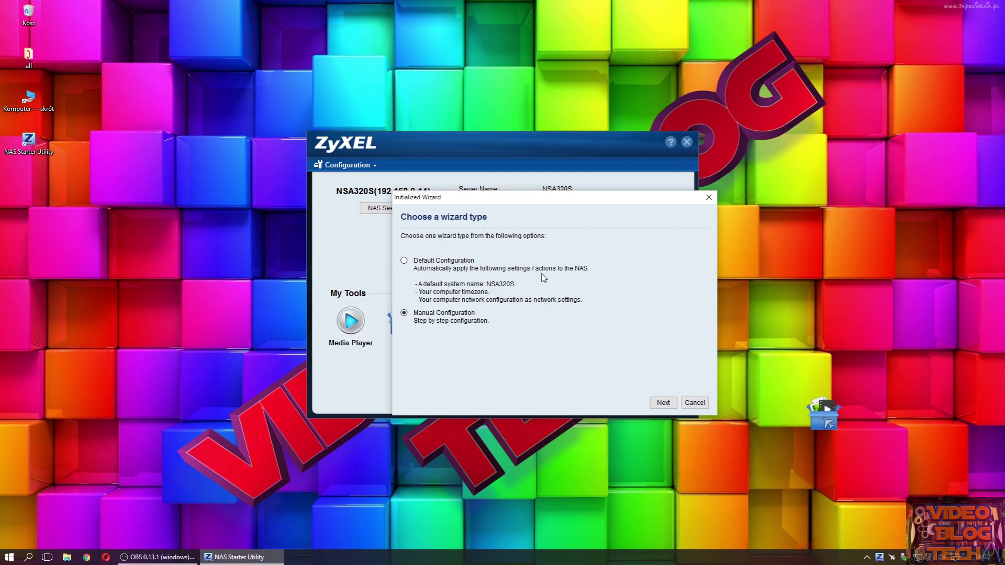
pyautogui.click(662, 402)
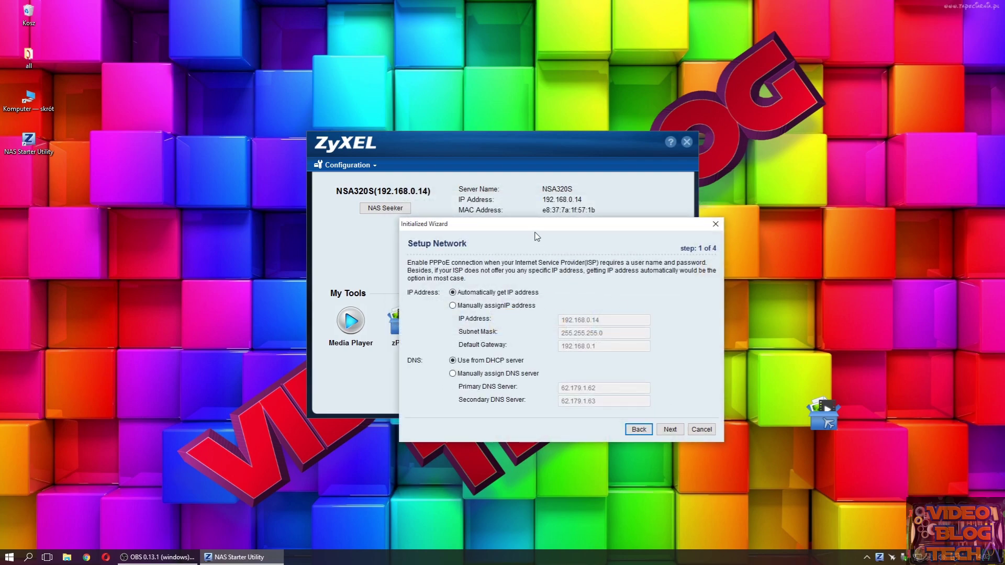
# - Keep automatic IP and DHCP DNS, leave PPPoE disabled, and run the network connection check
pyautogui.moveTo(534, 232); pyautogui.dragTo(487, 208)
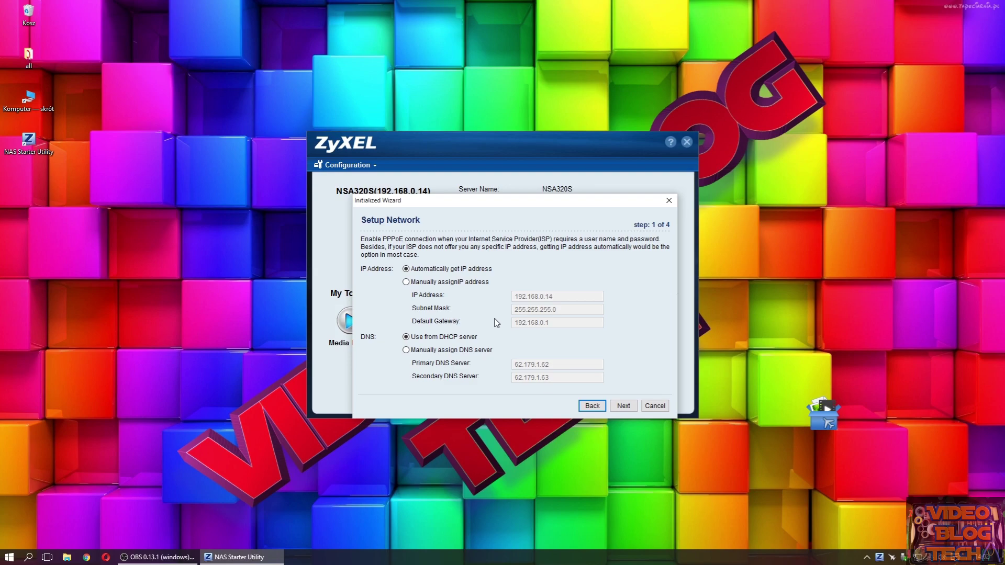
pyautogui.click(623, 406)
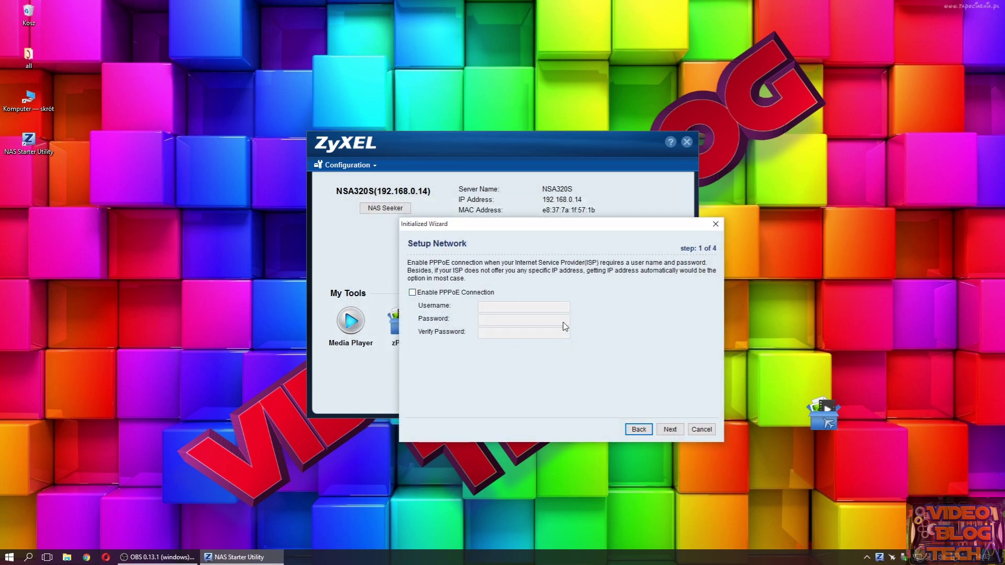
pyautogui.moveTo(543, 231)
pyautogui.mouseDown()
pyautogui.moveTo(516, 230)
pyautogui.moveTo(540, 230)
pyautogui.mouseUp()
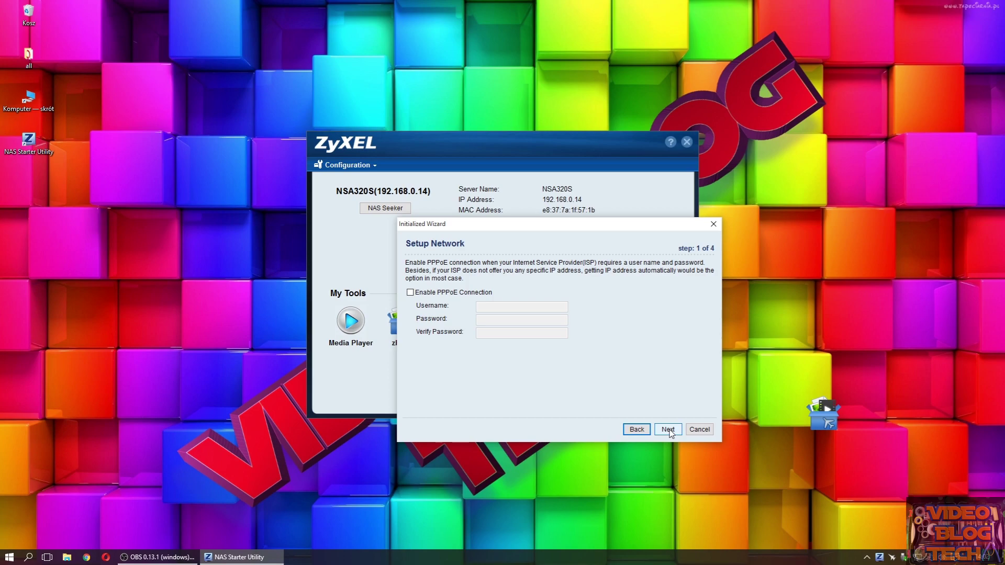
pyautogui.click(669, 427)
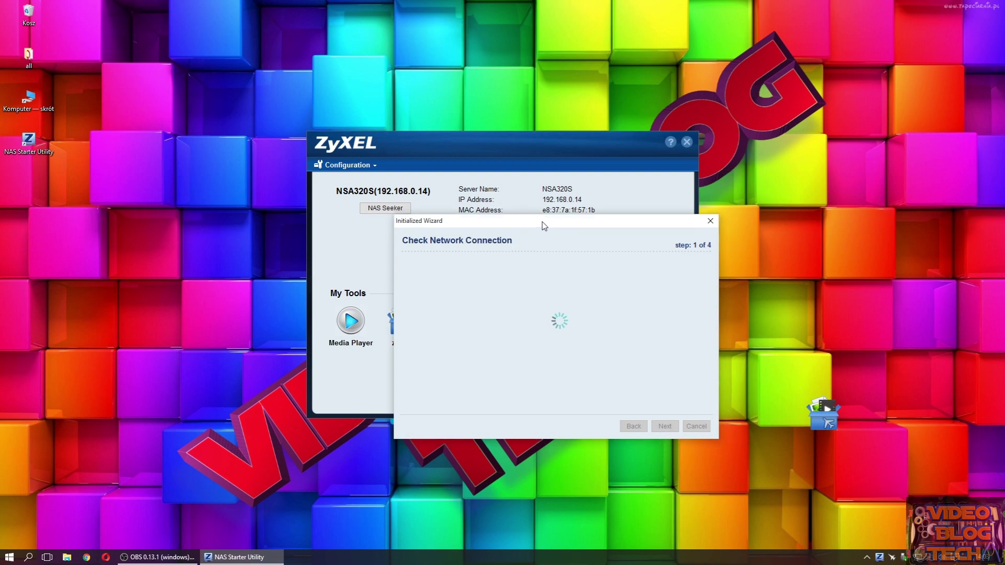
pyautogui.moveTo(552, 229); pyautogui.dragTo(561, 208)
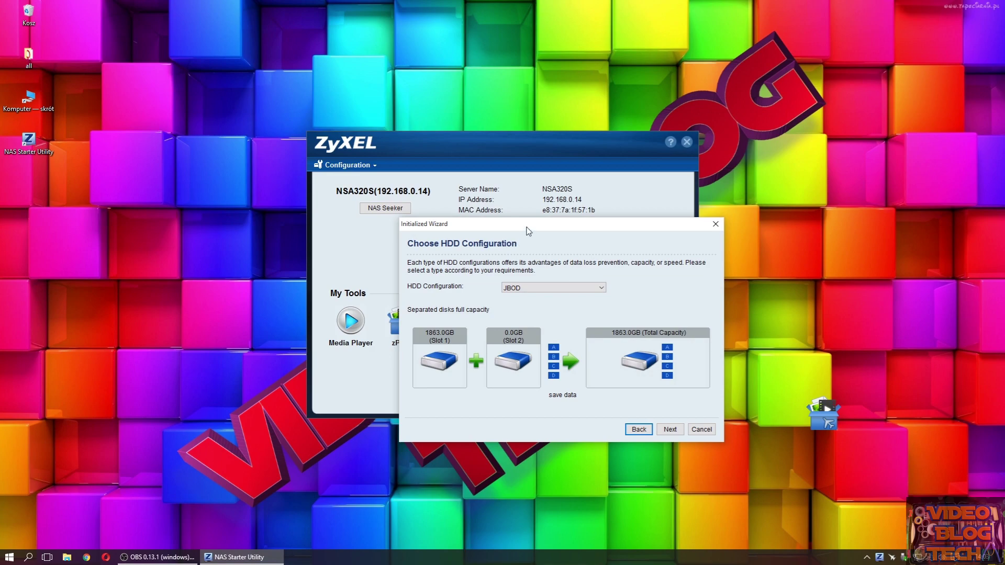
pyautogui.moveTo(527, 229); pyautogui.dragTo(511, 225)
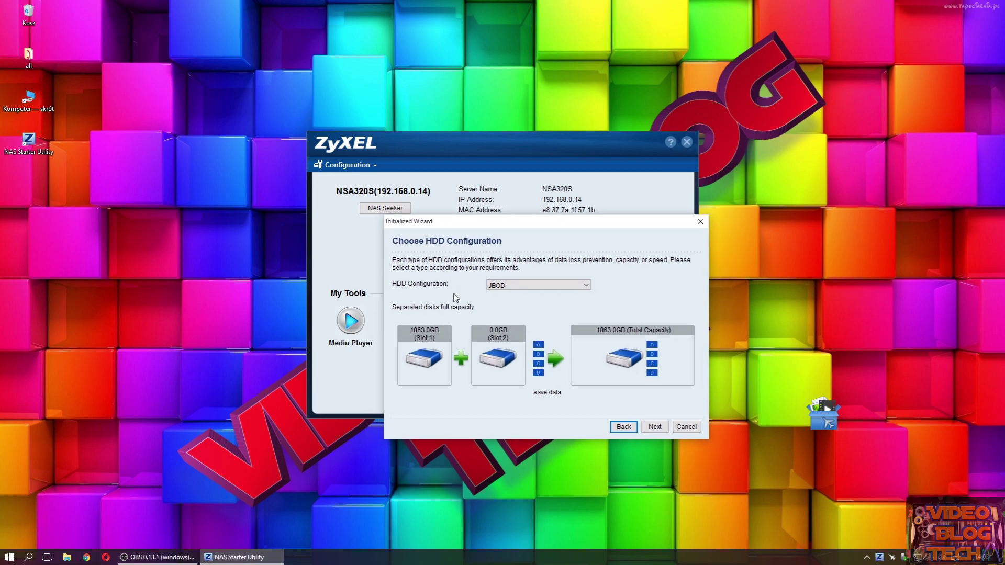
pyautogui.click(538, 285)
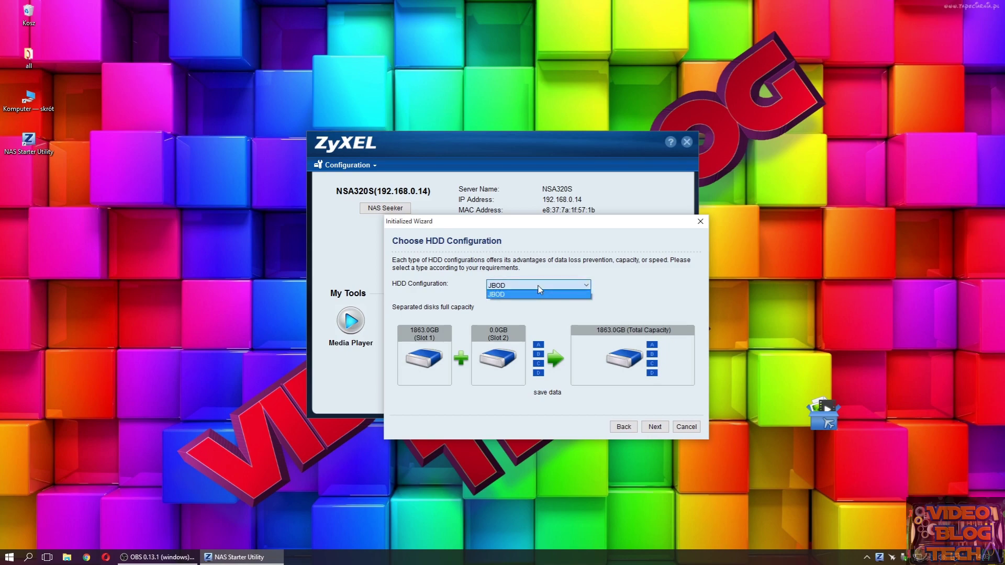
pyautogui.click(533, 286)
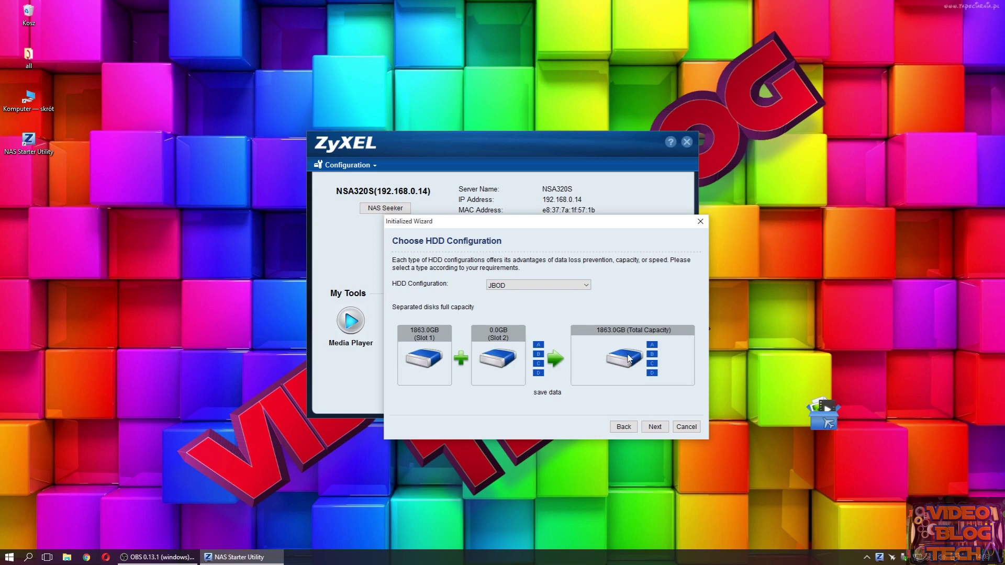
pyautogui.click(535, 288)
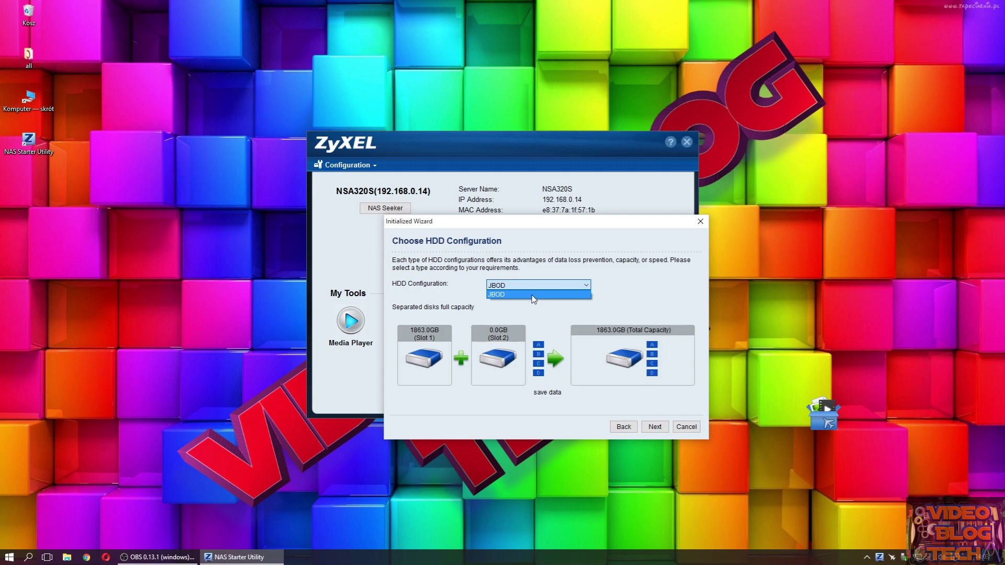
pyautogui.click(532, 295)
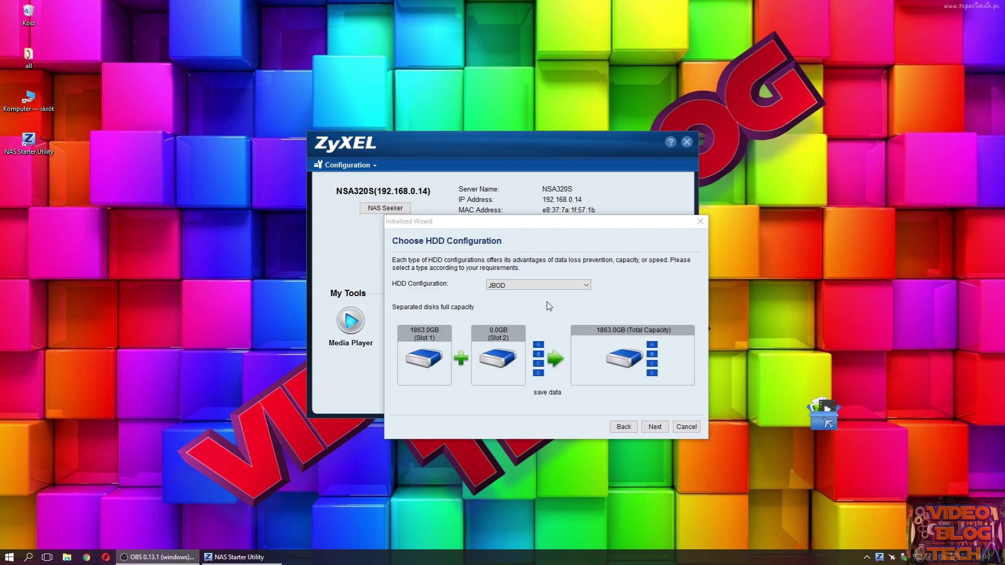
# - Accept the JBOD disk configuration and set and confirm a new admin password
pyautogui.click(654, 427)
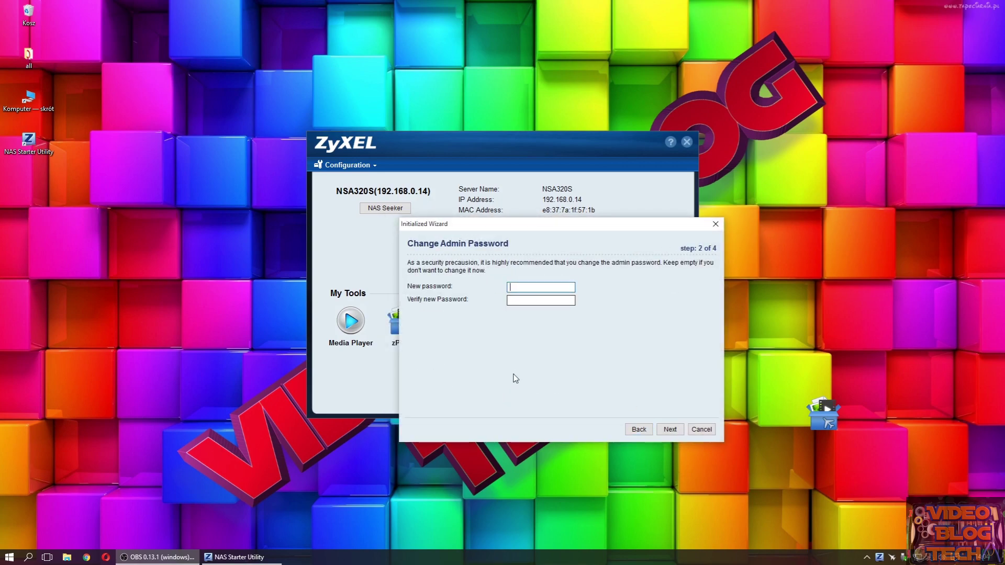
pyautogui.write('1234')
pyautogui.click(522, 299)
pyautogui.write('12')
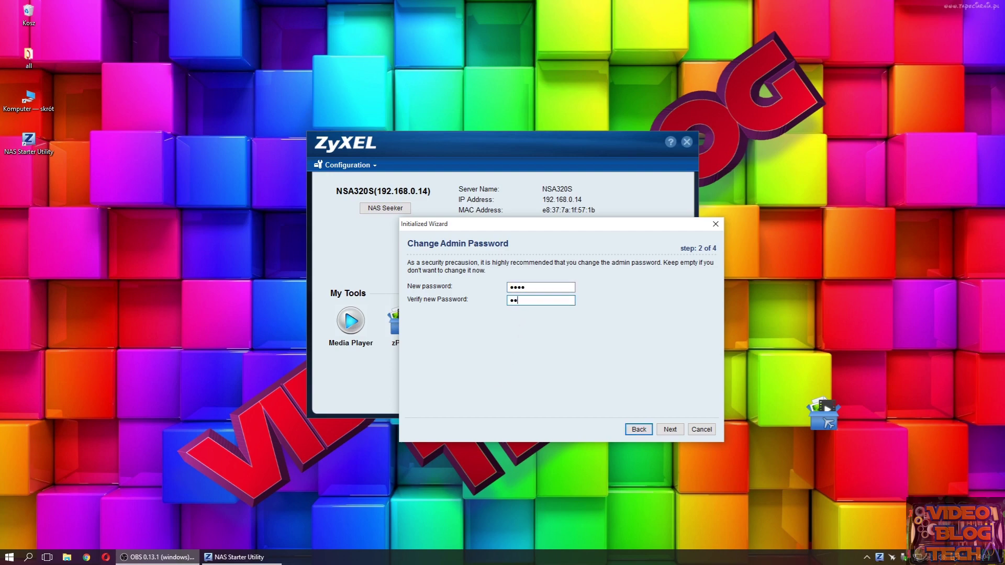
pyautogui.write('34')
pyautogui.click(670, 429)
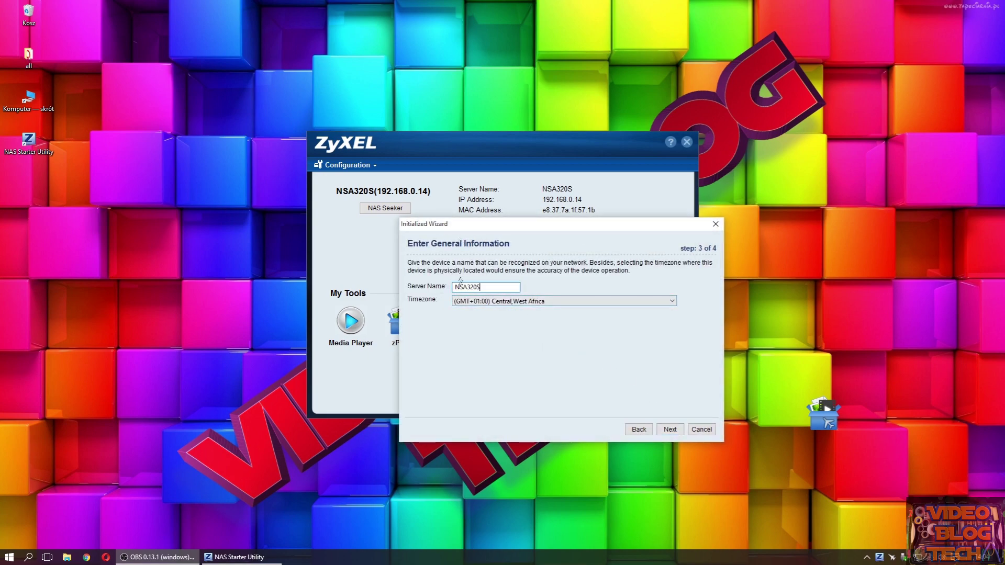
# - Keep server name NSA320S, set timezone GMT+01:00 Sarajevo/Warsaw, and apply to complete initialization
pyautogui.doubleClick(493, 288)
pyautogui.click(541, 303)
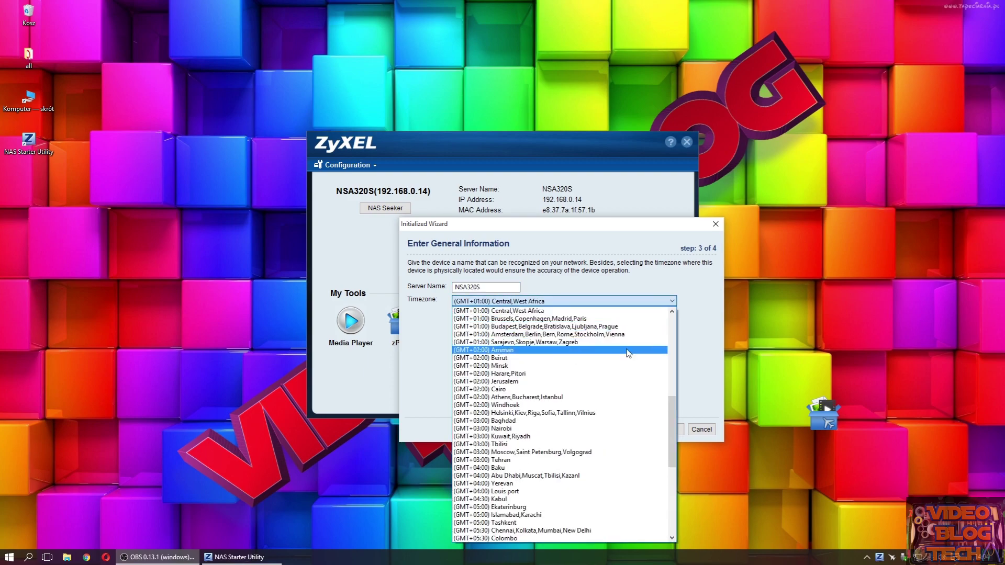
pyautogui.click(617, 344)
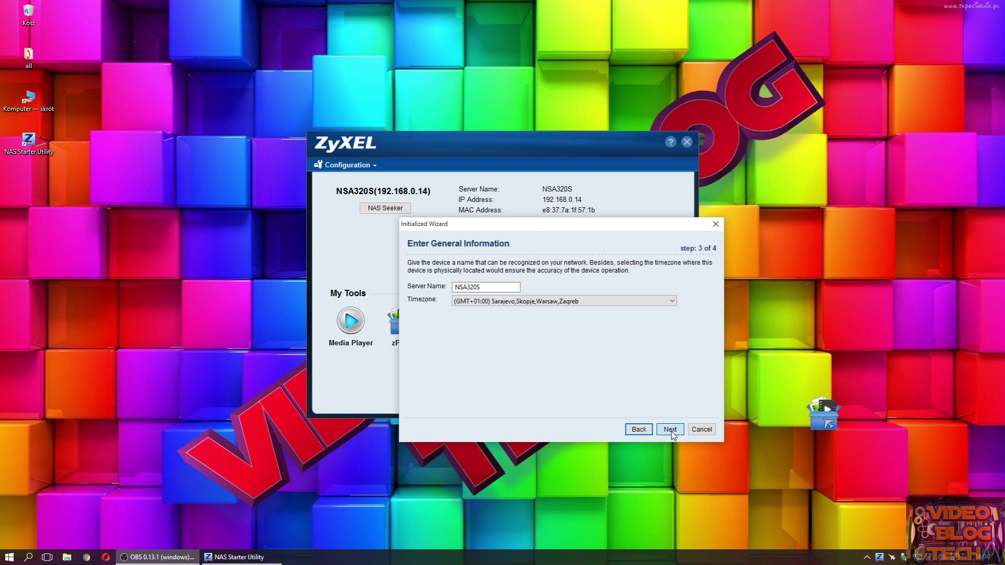
pyautogui.click(671, 430)
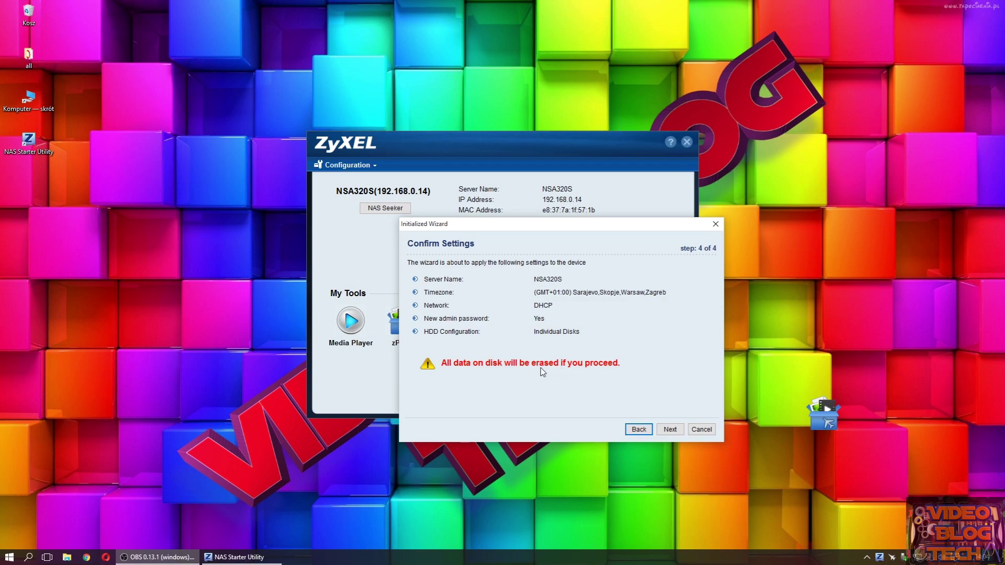
pyautogui.click(670, 430)
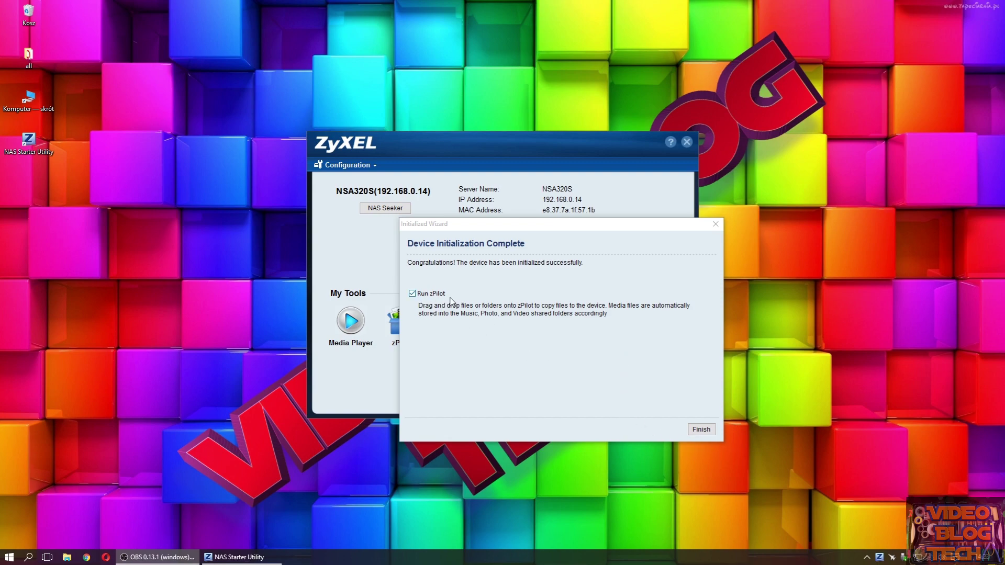
pyautogui.click(702, 431)
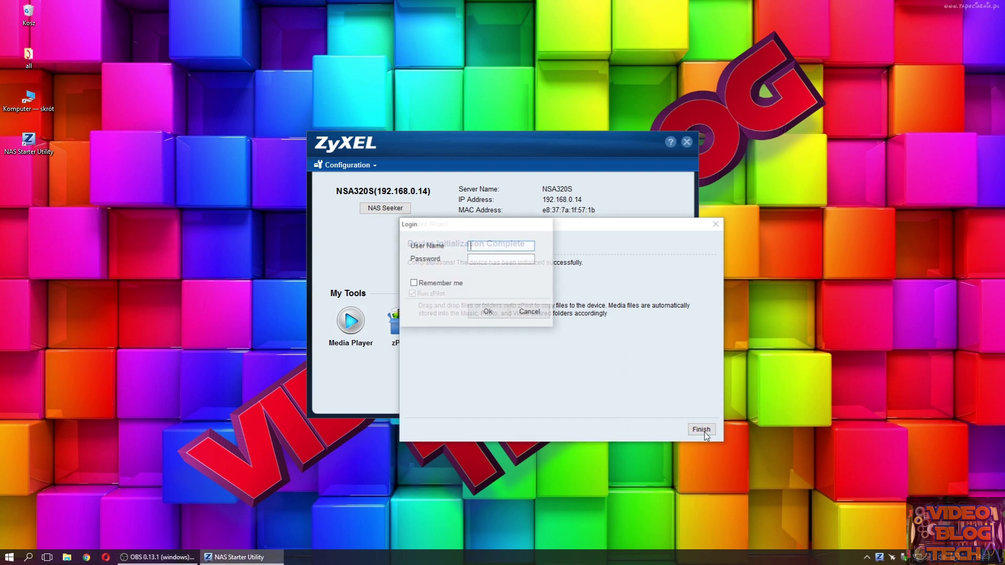
# - Log in as admin with the account password, with Remember me ticked
pyautogui.write('a')
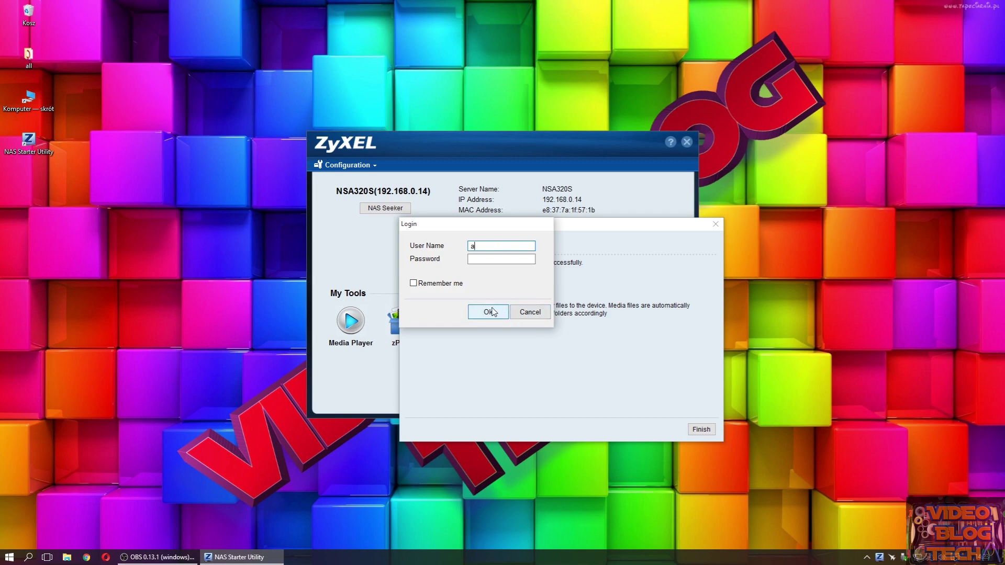
pyautogui.write('dmin')
pyautogui.press('Tab')
pyautogui.write('••••')
pyautogui.click(422, 284)
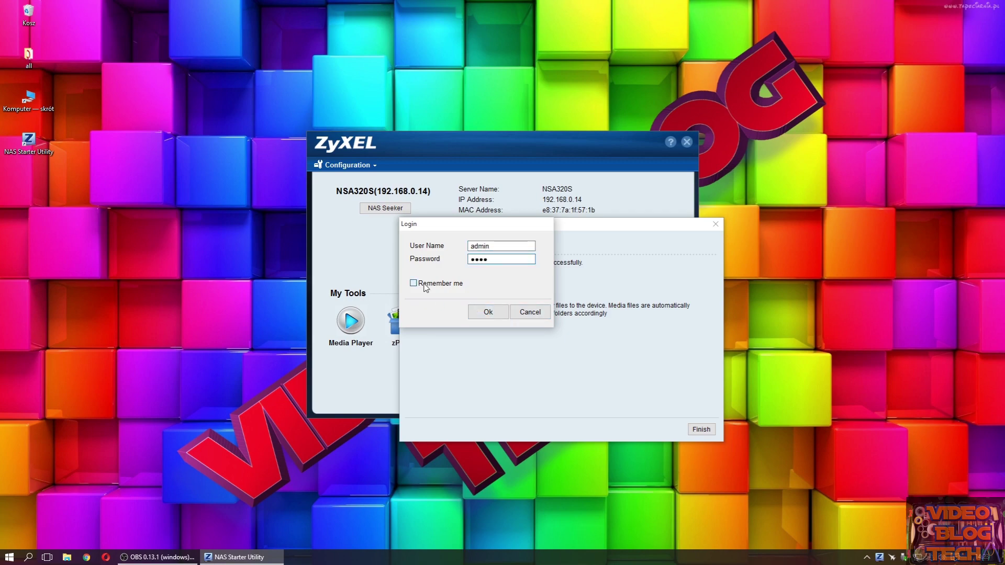
pyautogui.click(476, 313)
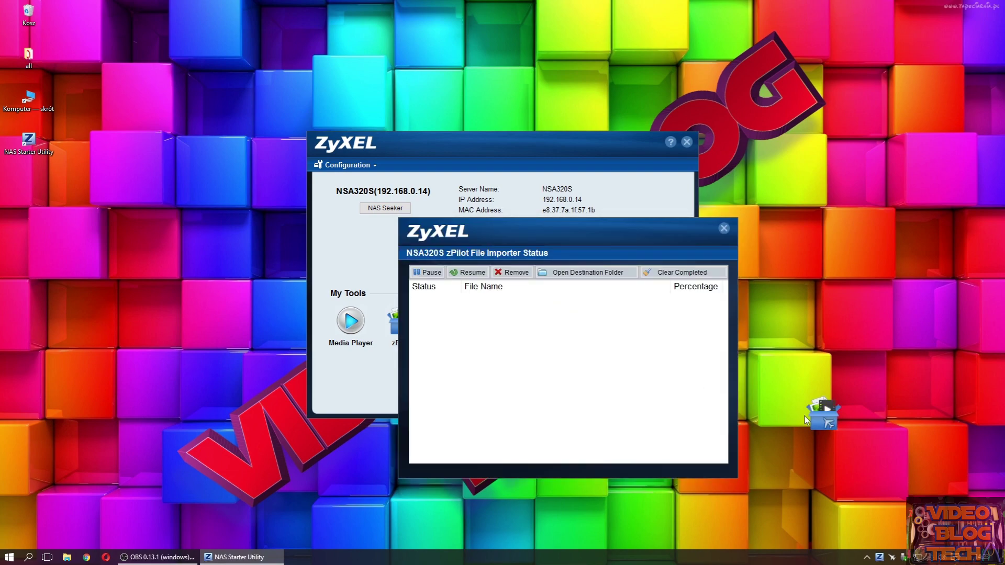
# - Arrange the zPilot windows and upload 20150913_131403.mp4 through the zPilot drop target
pyautogui.moveTo(806, 419); pyautogui.dragTo(817, 238)
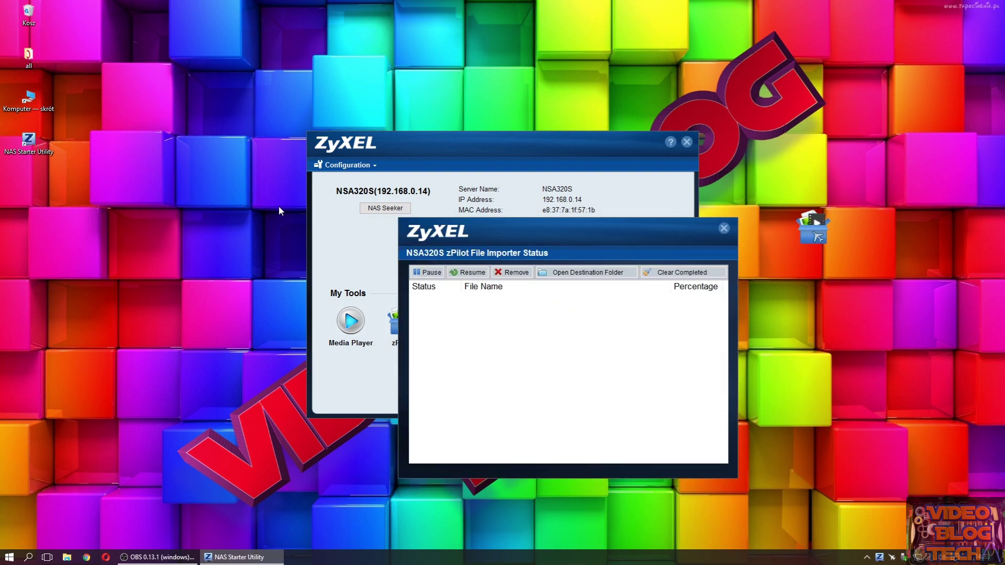
pyautogui.moveTo(551, 227); pyautogui.dragTo(254, 239)
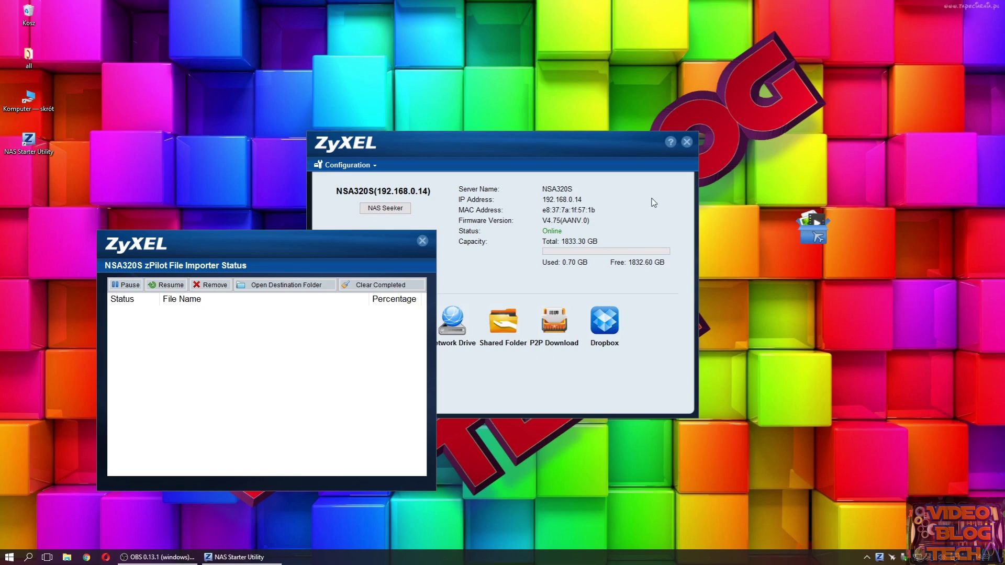
pyautogui.moveTo(315, 244); pyautogui.dragTo(306, 270)
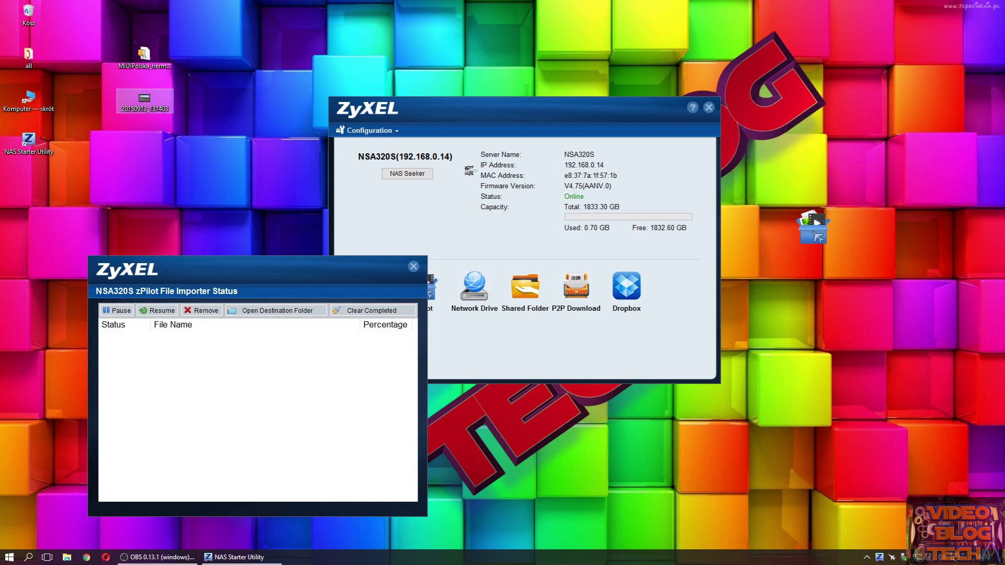
pyautogui.moveTo(814, 226); pyautogui.dragTo(815, 225)
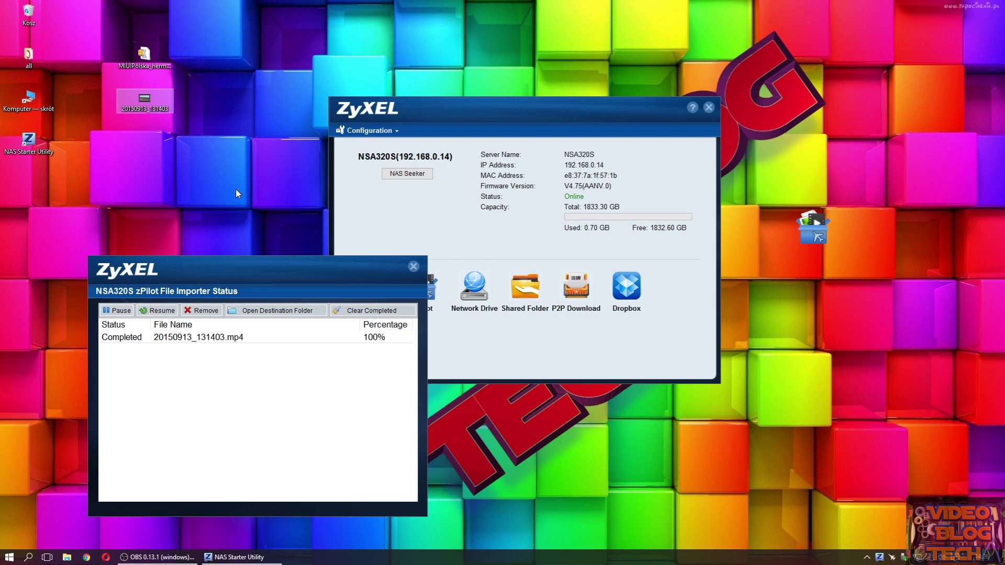
pyautogui.click(146, 59)
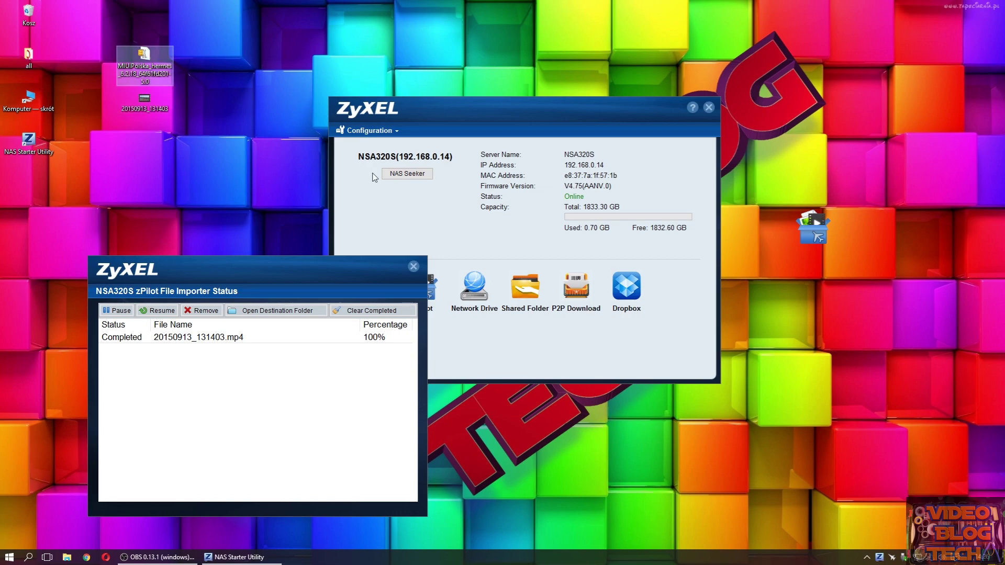
# - Open the NSA320S network share from Computer in File Explorer
pyautogui.click(387, 198)
pyautogui.doubleClick(27, 105)
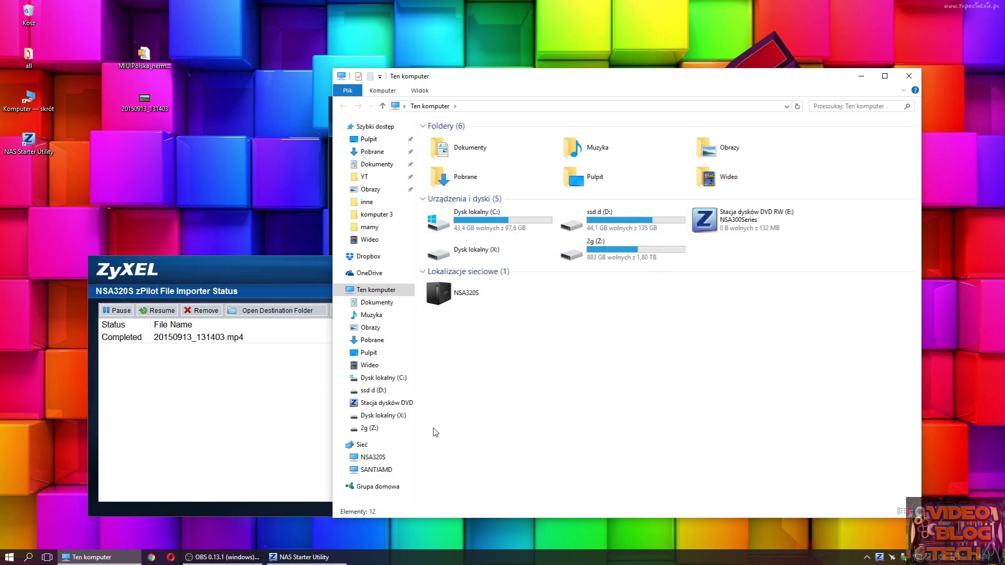
pyautogui.click(390, 458)
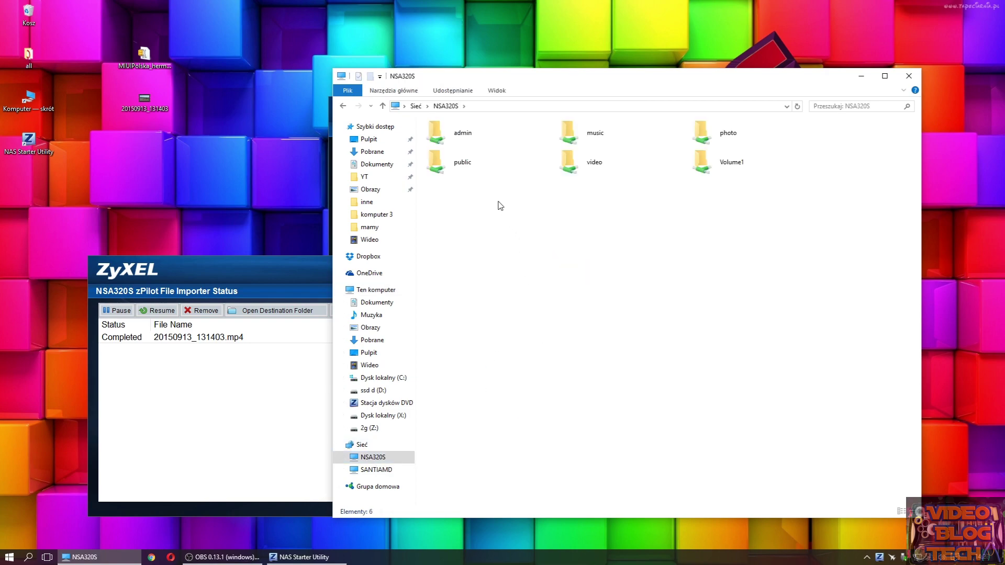
# - Browse to video › 2016-02-27 and confirm the uploaded video file is there
pyautogui.click(456, 169)
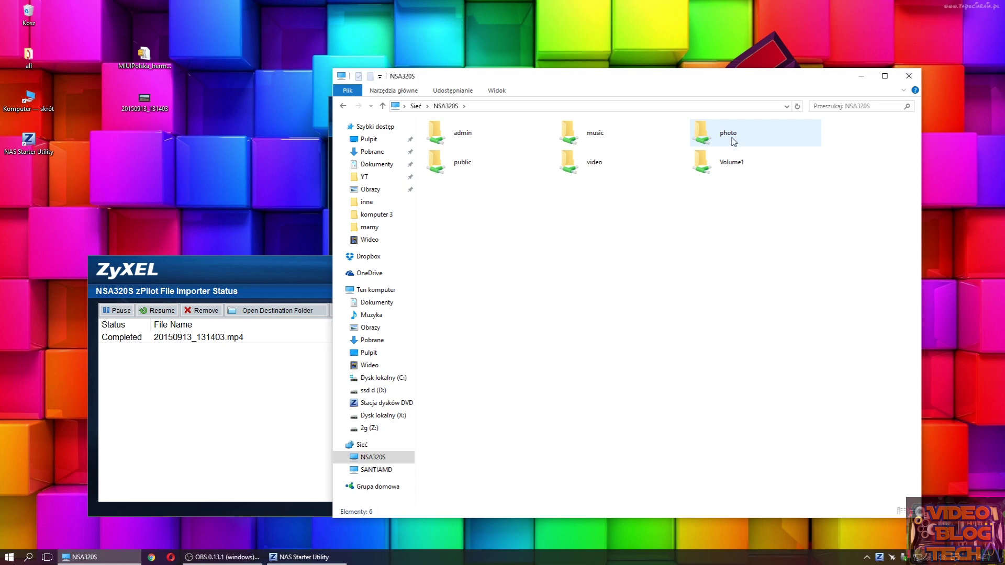
pyautogui.click(581, 169)
pyautogui.doubleClick(581, 168)
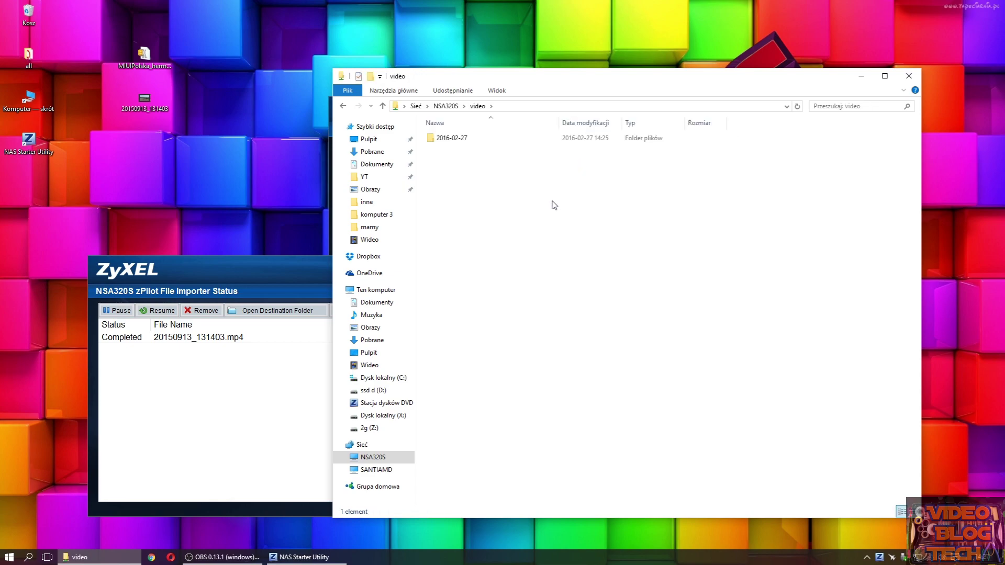
pyautogui.doubleClick(460, 138)
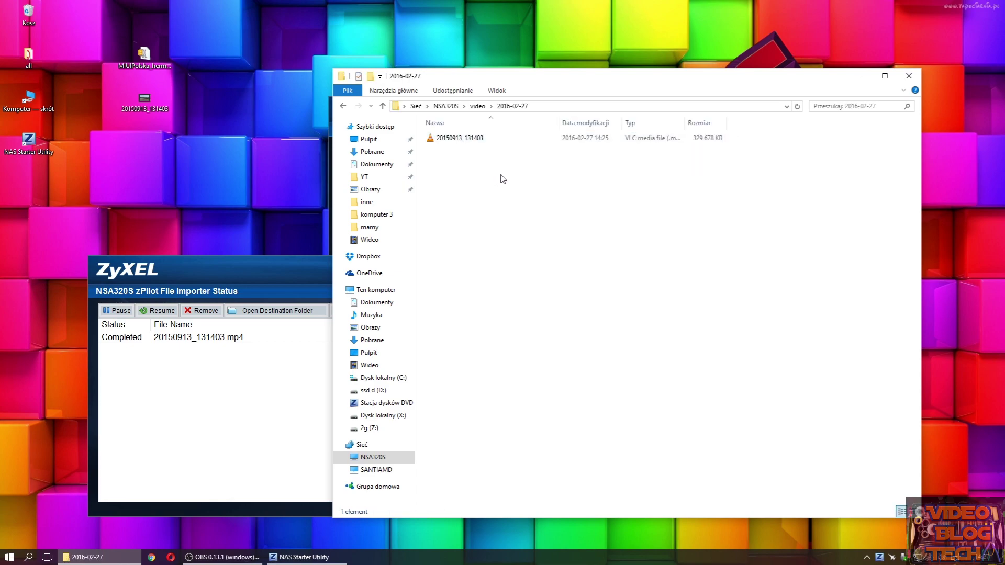
pyautogui.press('BackSpace')
pyautogui.press('BackSpace')
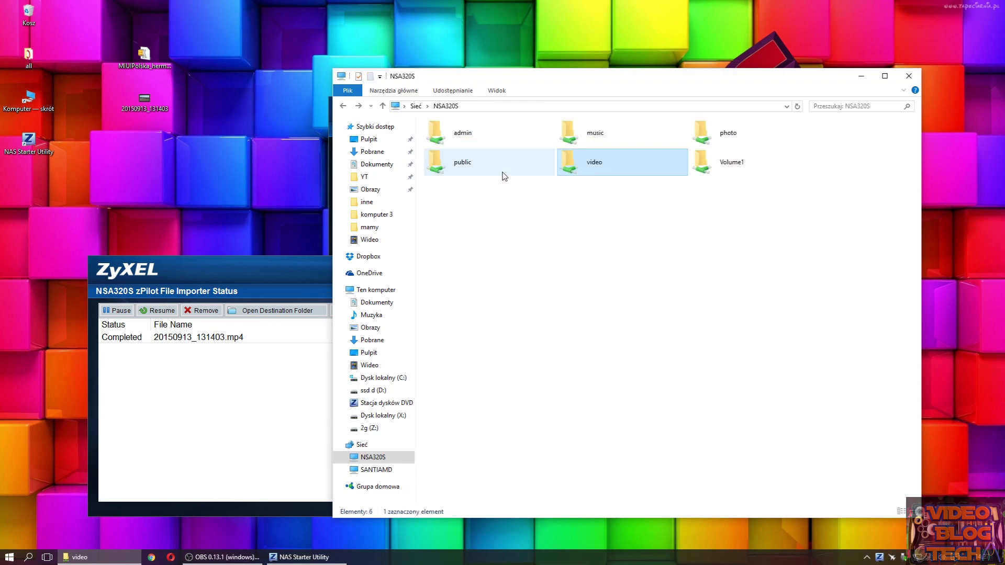
pyautogui.doubleClick(621, 178)
pyautogui.doubleClick(487, 139)
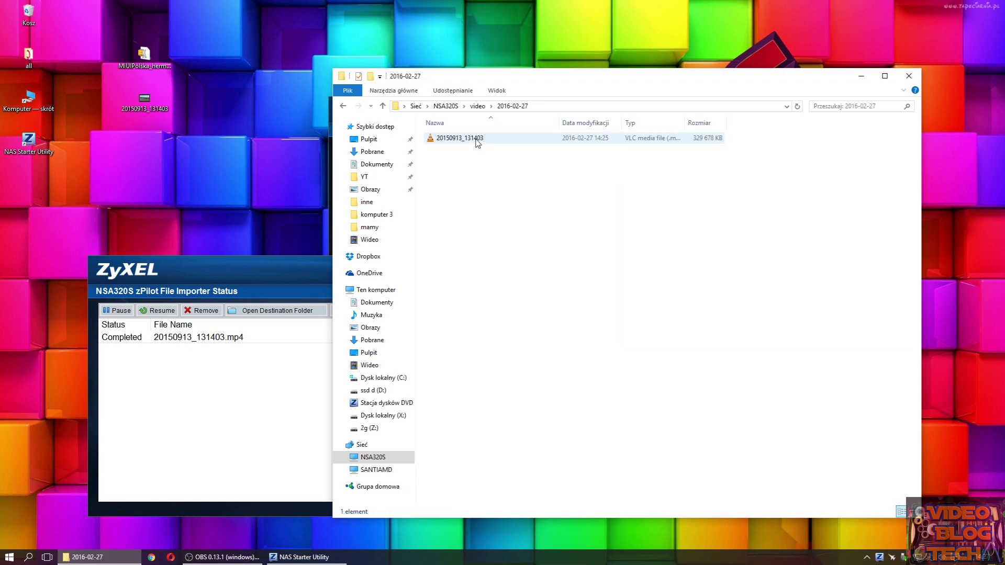
pyautogui.click(459, 138)
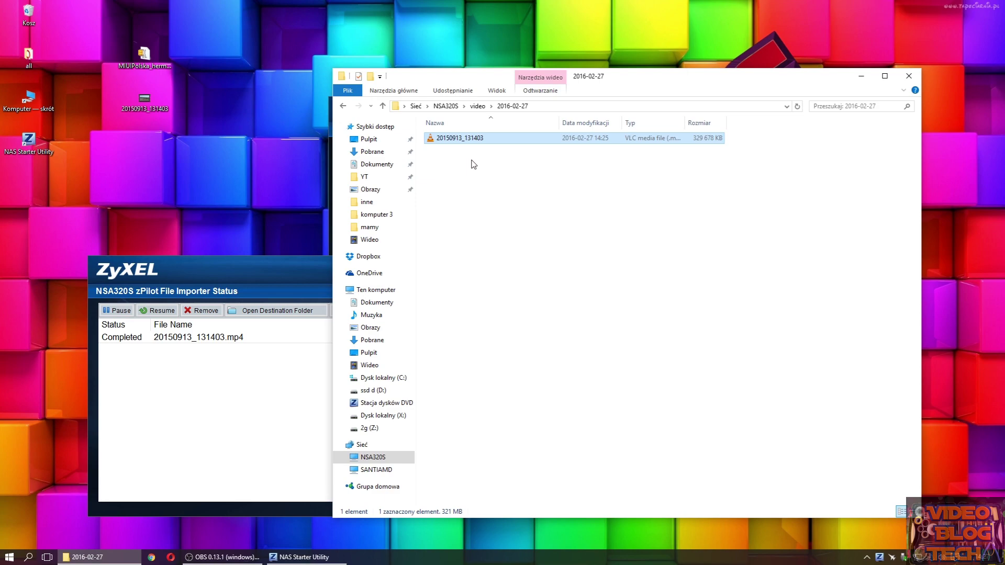
pyautogui.press('BackSpace')
pyautogui.press('BackSpace')
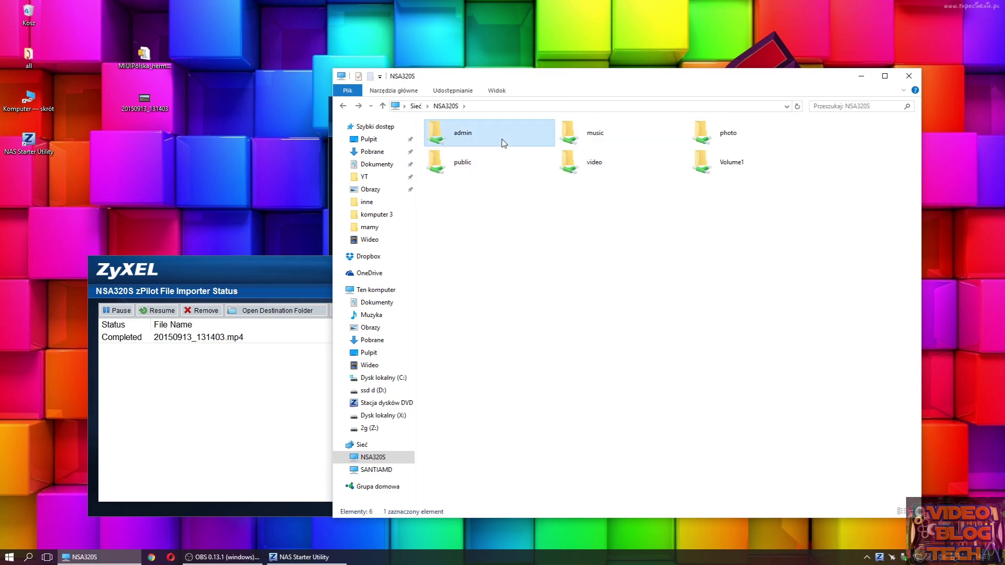
# - Look inside admin › download, then open the public share
pyautogui.doubleClick(504, 145)
pyautogui.doubleClick(480, 138)
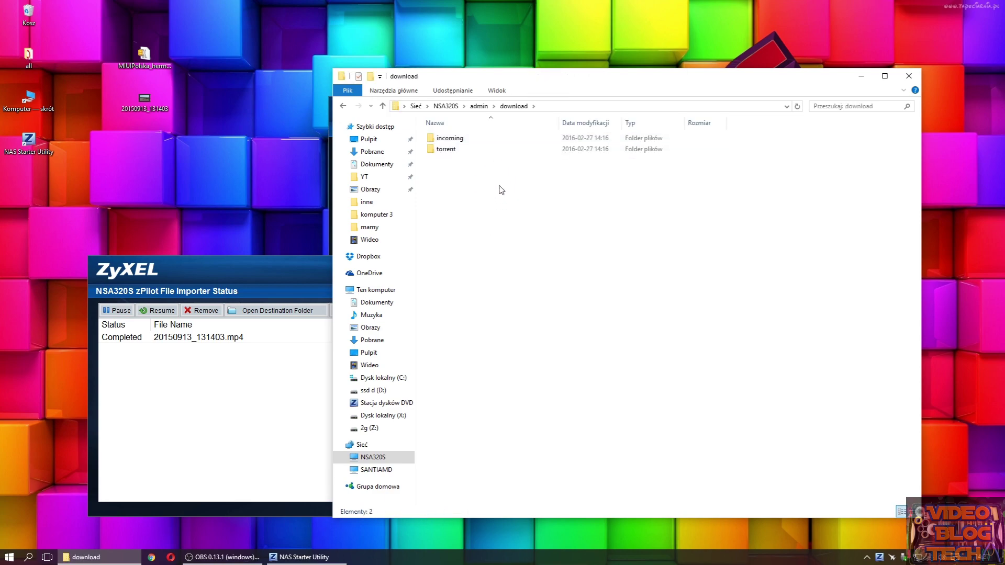
pyautogui.press('BackSpace')
pyautogui.press('BackSpace')
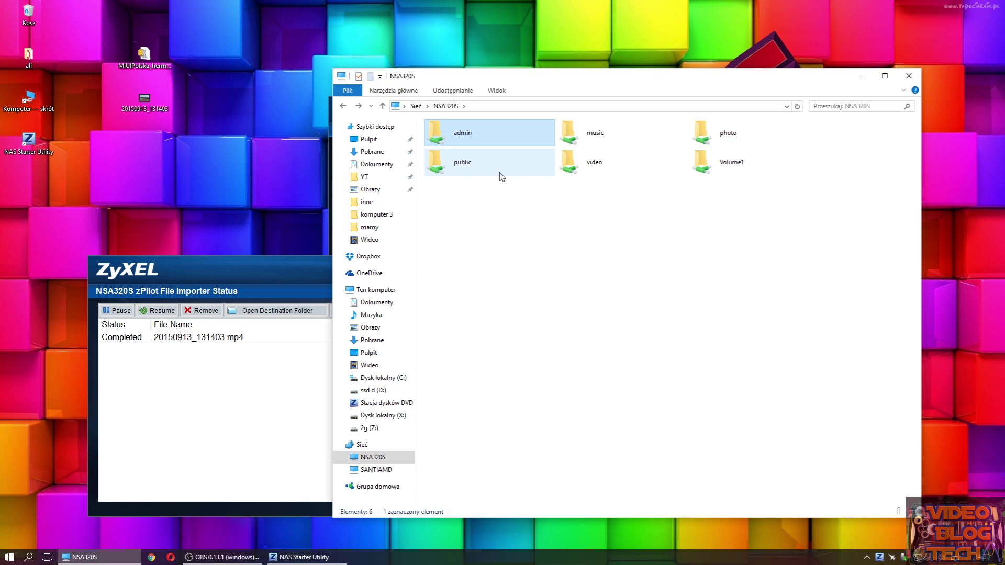
pyautogui.click(548, 225)
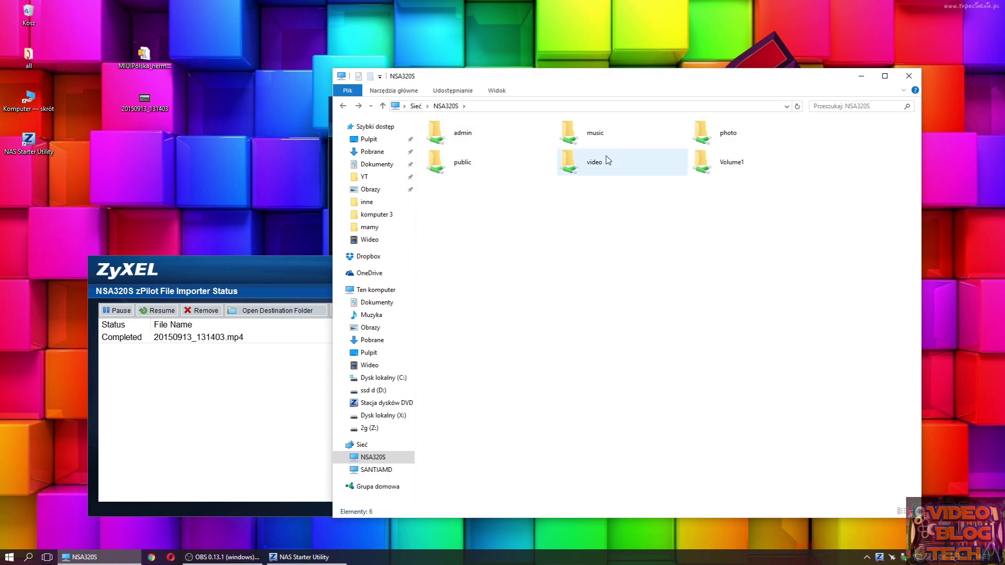
pyautogui.doubleClick(463, 167)
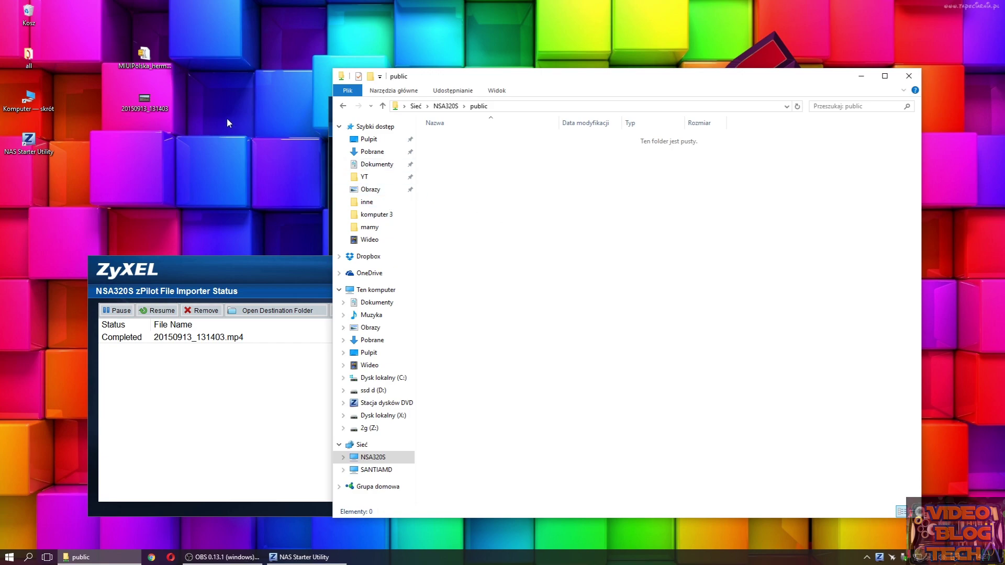
# - Copy the MIUIPolska zip from the desktop into the NSA320S public share
pyautogui.click(137, 59)
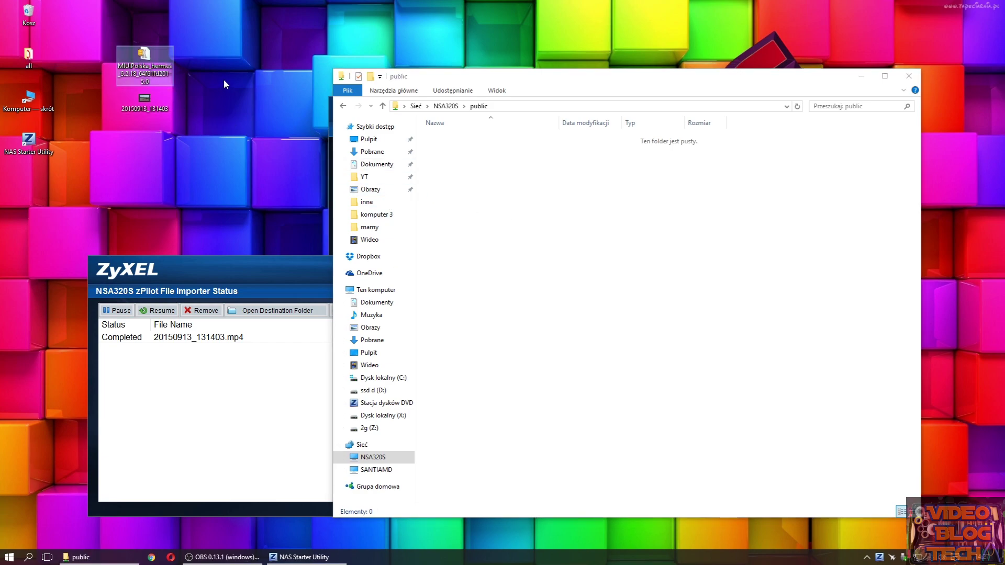
pyautogui.moveTo(140, 64)
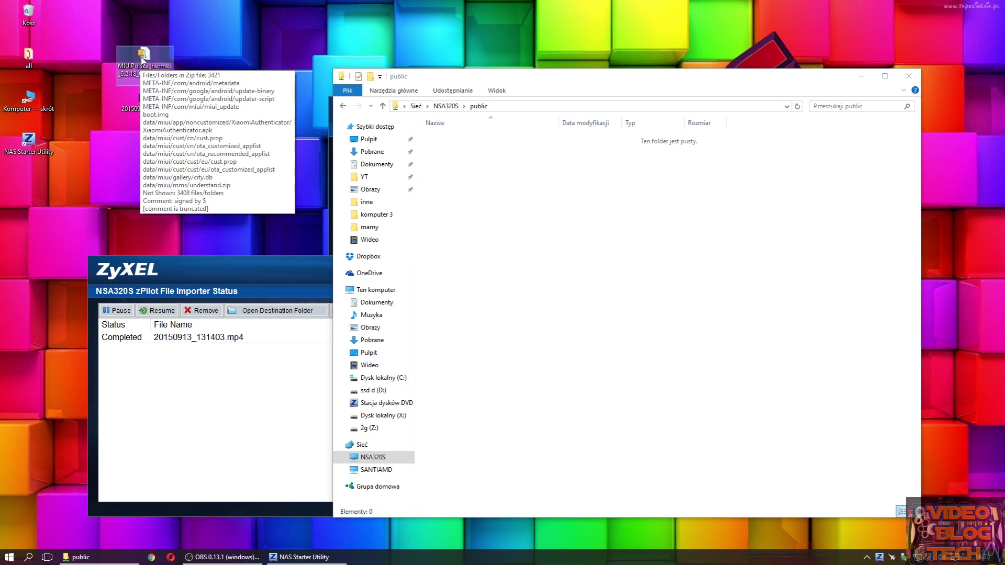
pyautogui.moveTo(142, 60); pyautogui.dragTo(515, 175)
pyautogui.click(553, 193)
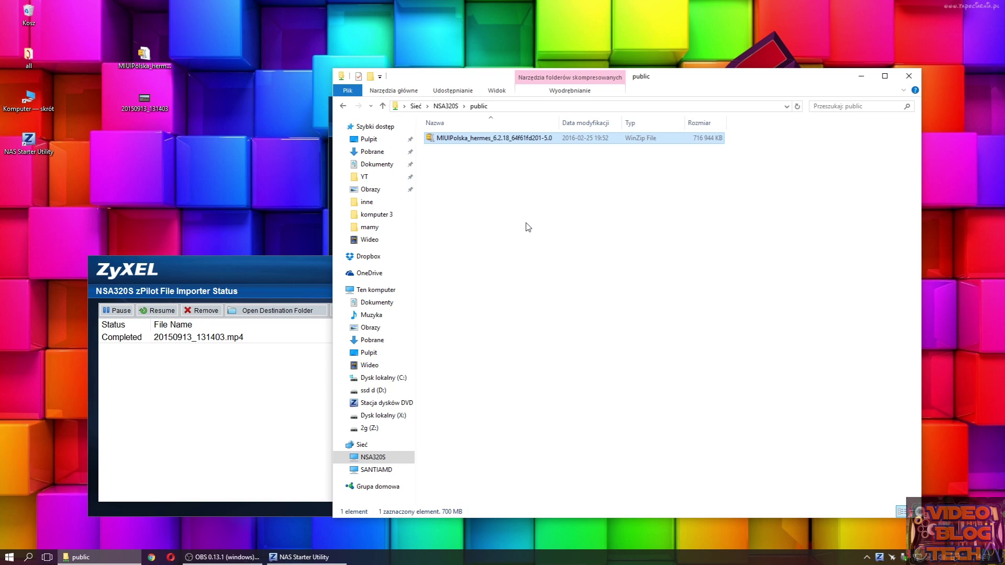
# - Check the copied zip in the public folder and close the Explorer window
pyautogui.click(495, 196)
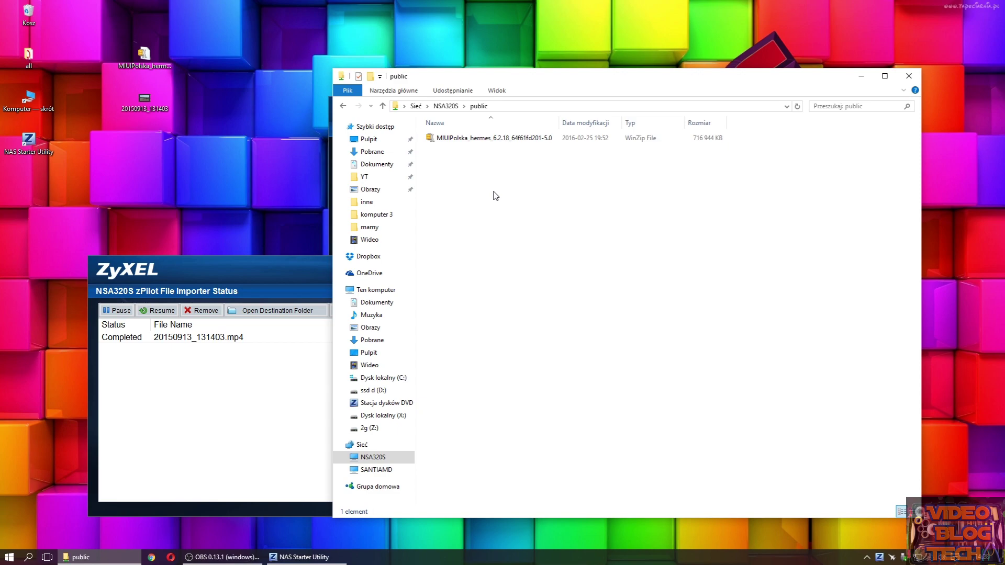
pyautogui.click(493, 140)
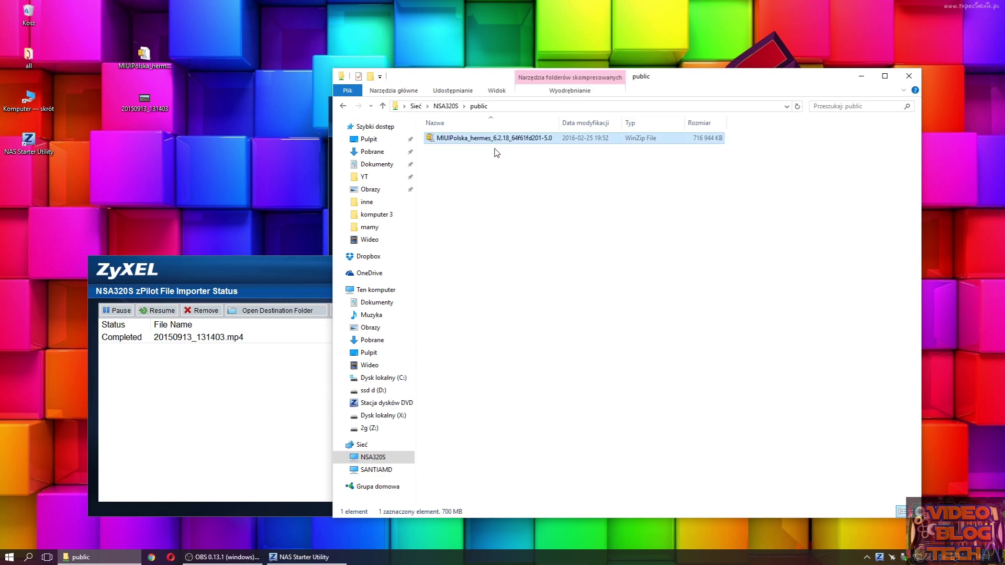
pyautogui.click(628, 217)
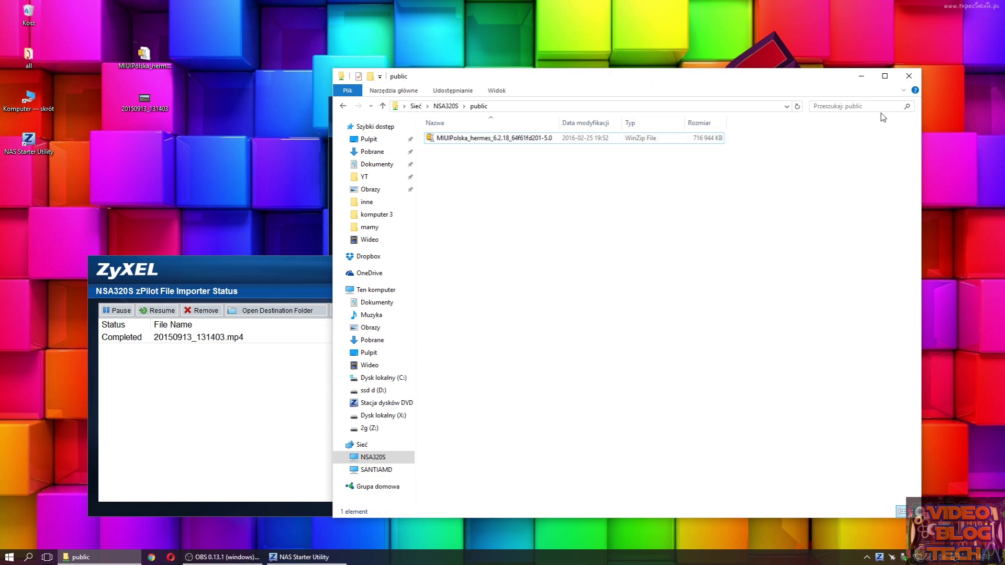
pyautogui.click(909, 76)
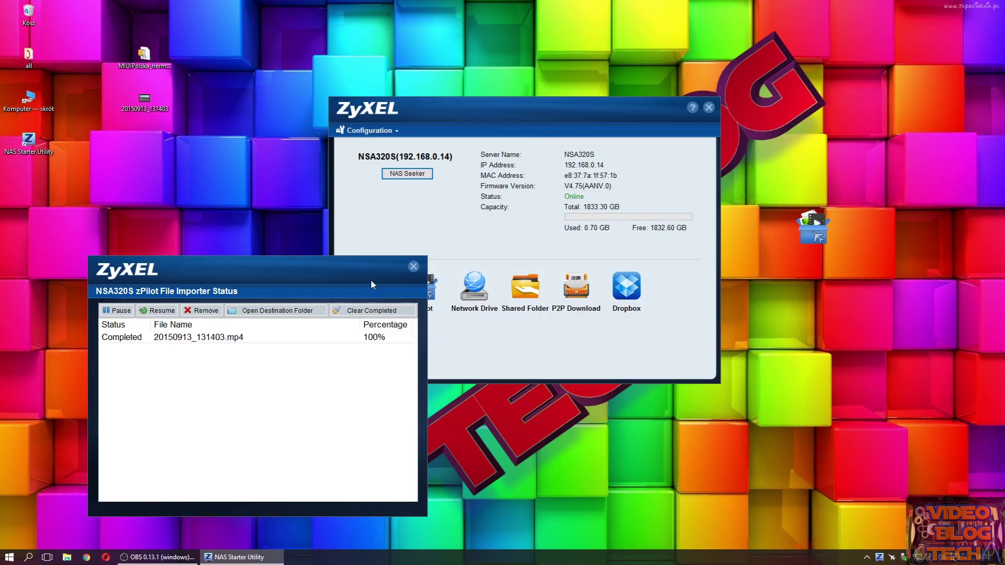
# - Close the zPilot import status, hide the zPilot bucket, and restore the utility's main window
pyautogui.click(414, 266)
pyautogui.rightClick(817, 237)
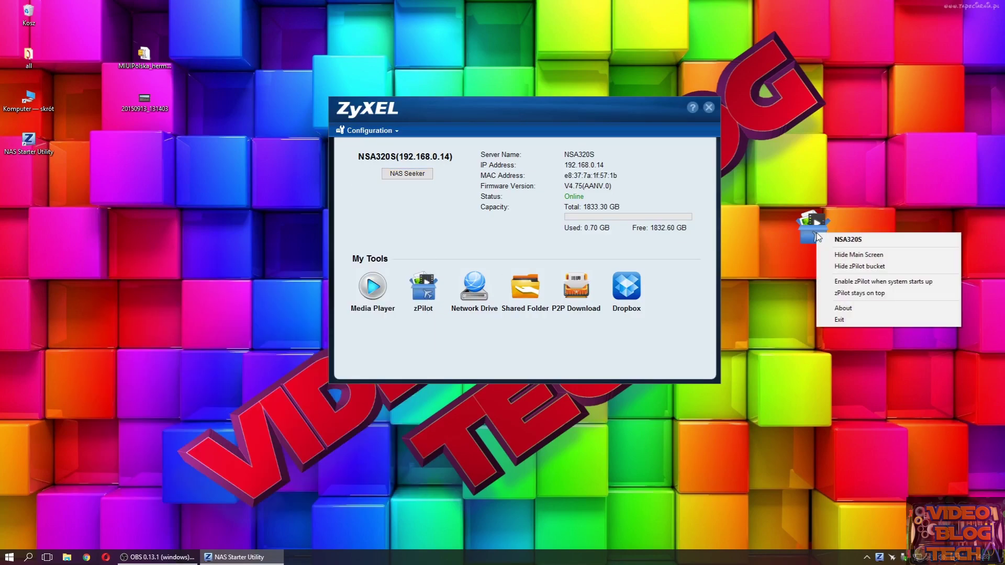
pyautogui.click(838, 254)
pyautogui.rightClick(819, 234)
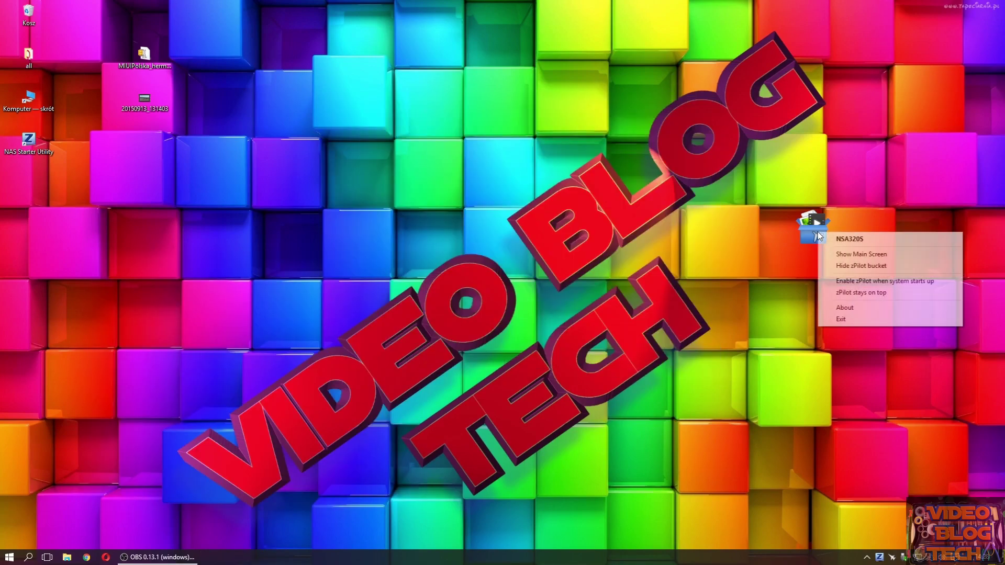
pyautogui.click(859, 267)
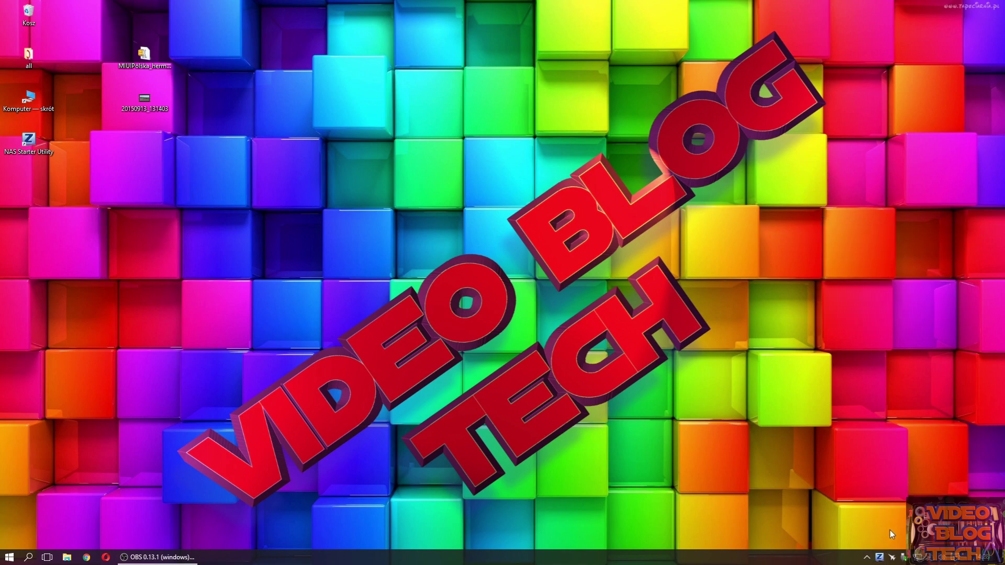
pyautogui.rightClick(879, 559)
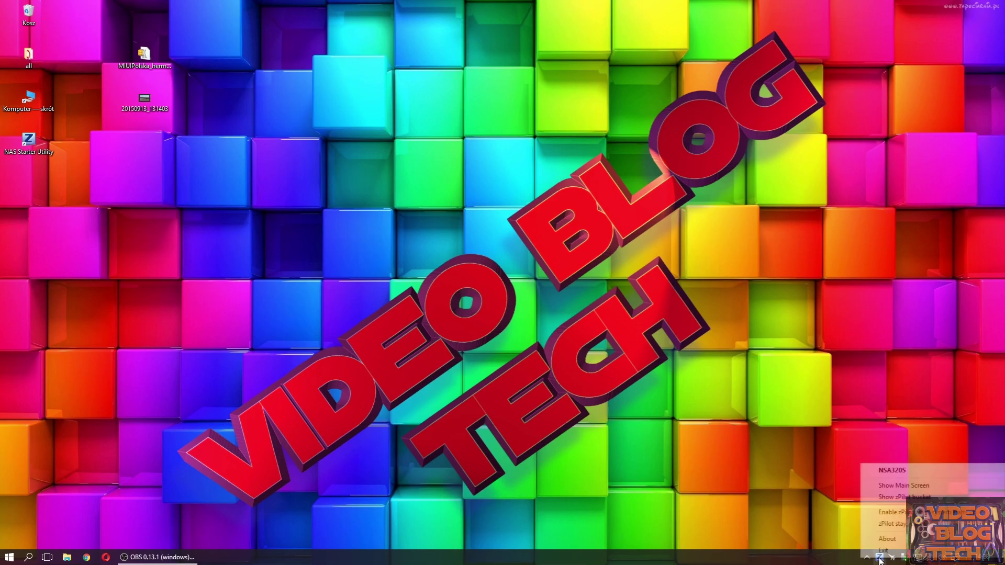
pyautogui.click(915, 485)
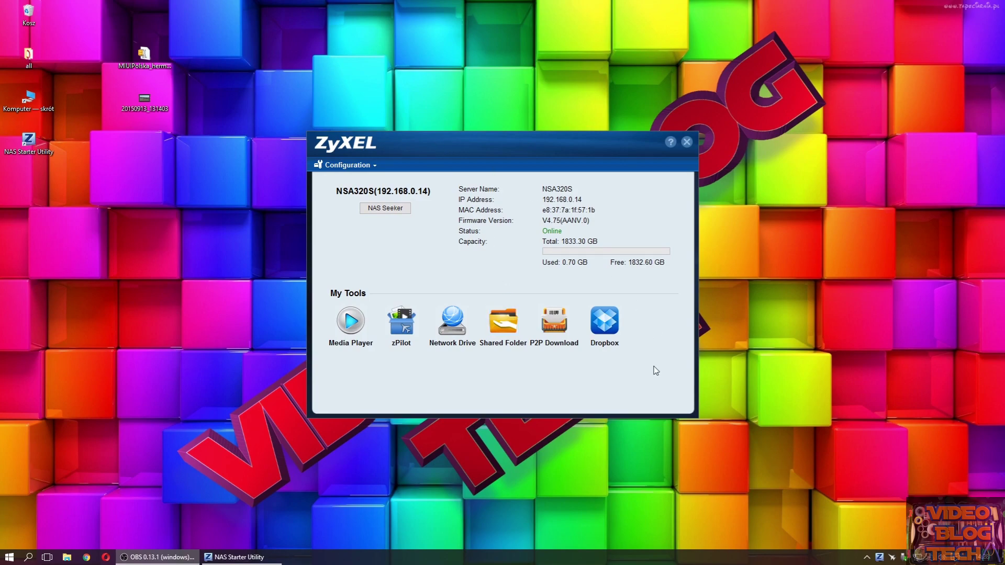
# - Choose Configuration > Administration and log in to the NAS web administration
pyautogui.click(349, 165)
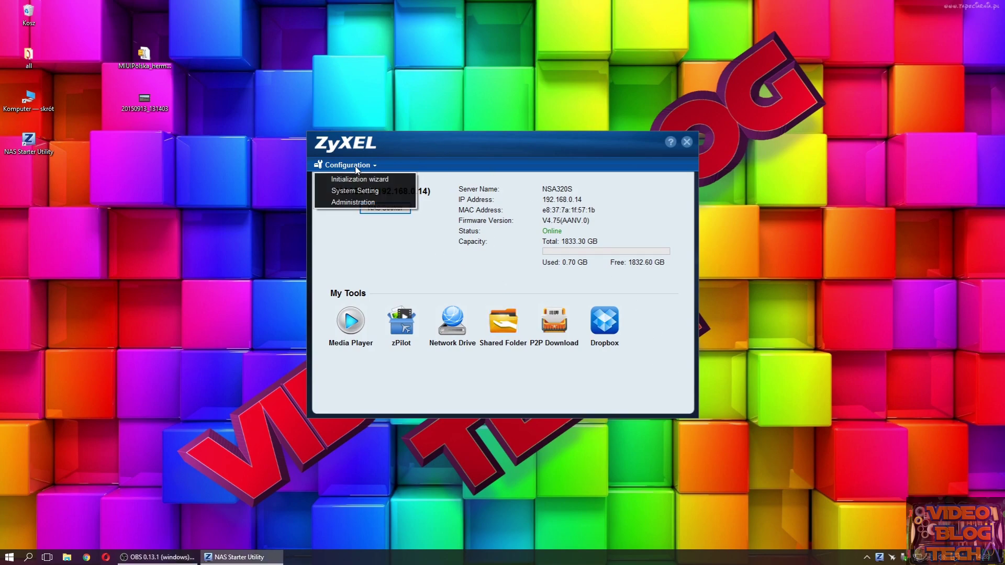
pyautogui.click(376, 202)
pyautogui.click(487, 312)
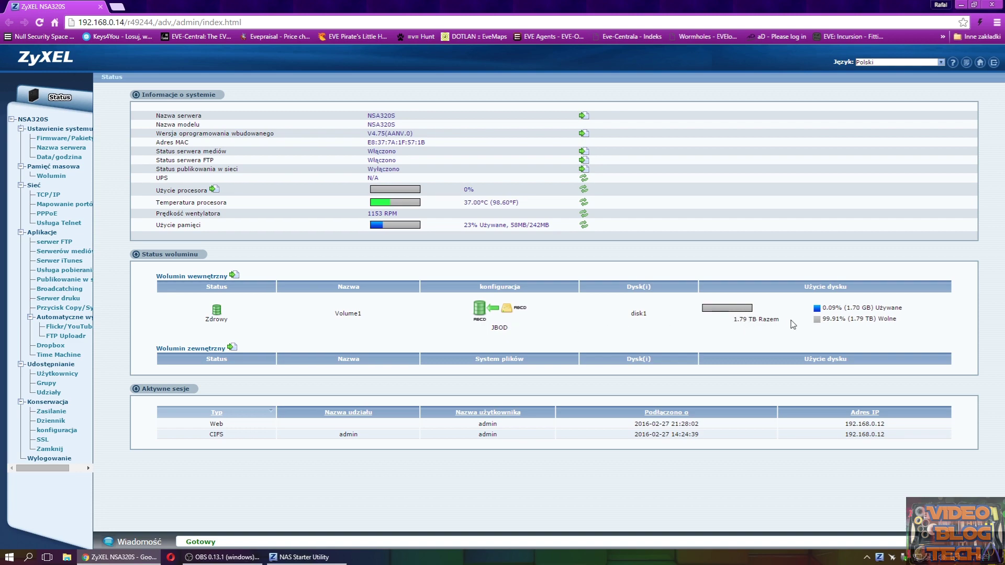
# - Open Firmware/Pakiety to view the current firmware version V4.75(AANV.0)
pyautogui.click(65, 138)
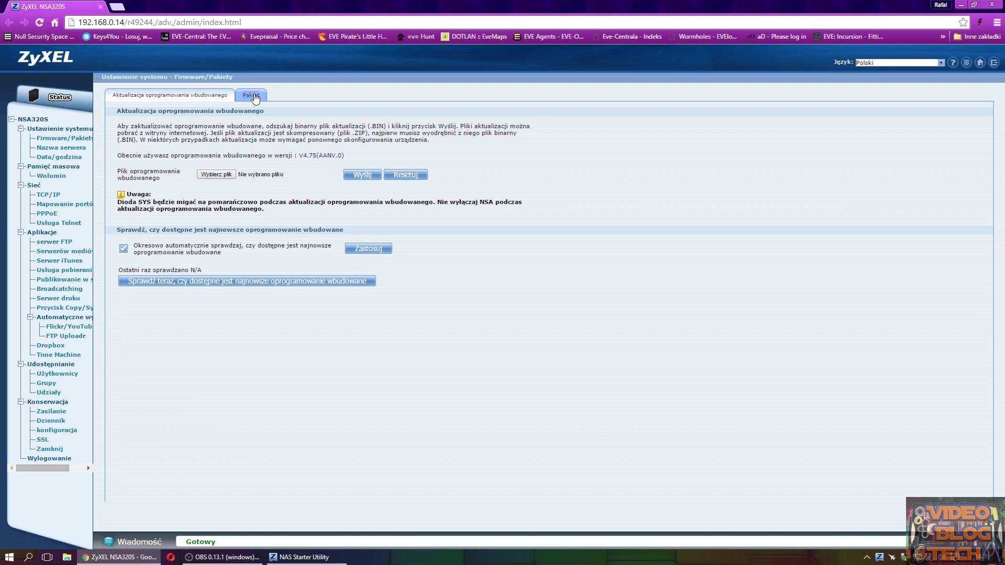
# - Download the latest package list from the internet and install and apply the SMART package
pyautogui.click(252, 96)
pyautogui.click(135, 137)
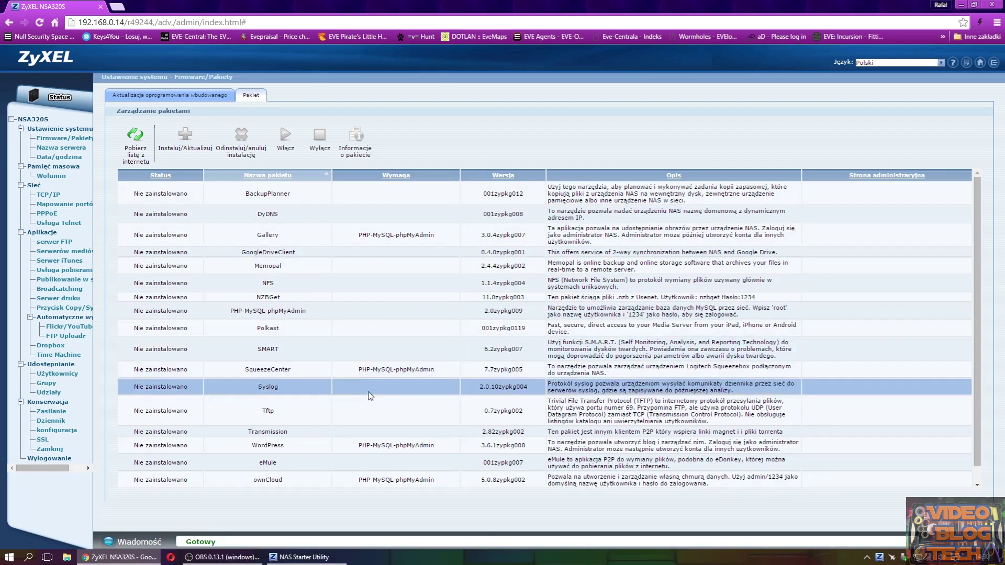
pyautogui.click(615, 351)
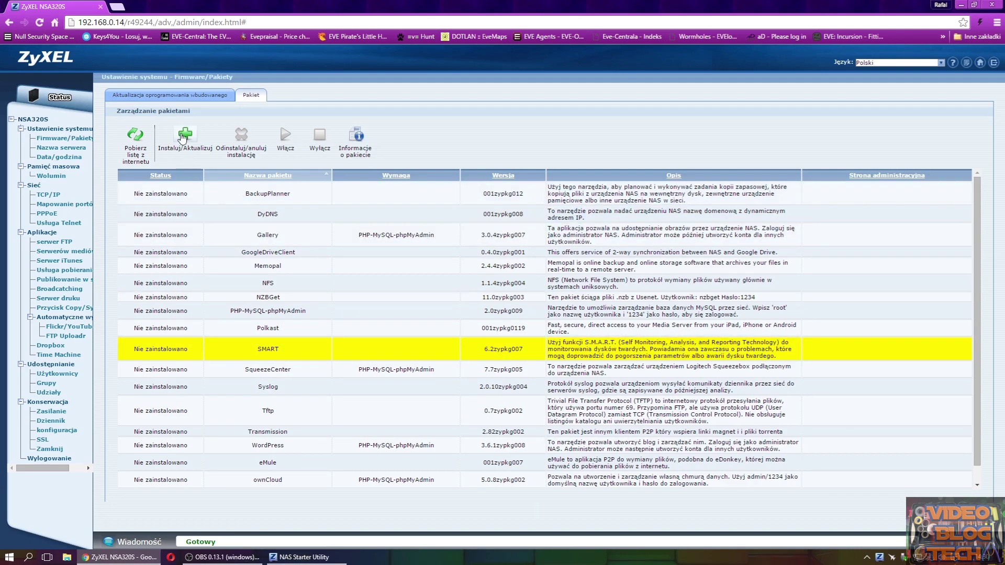
pyautogui.click(178, 137)
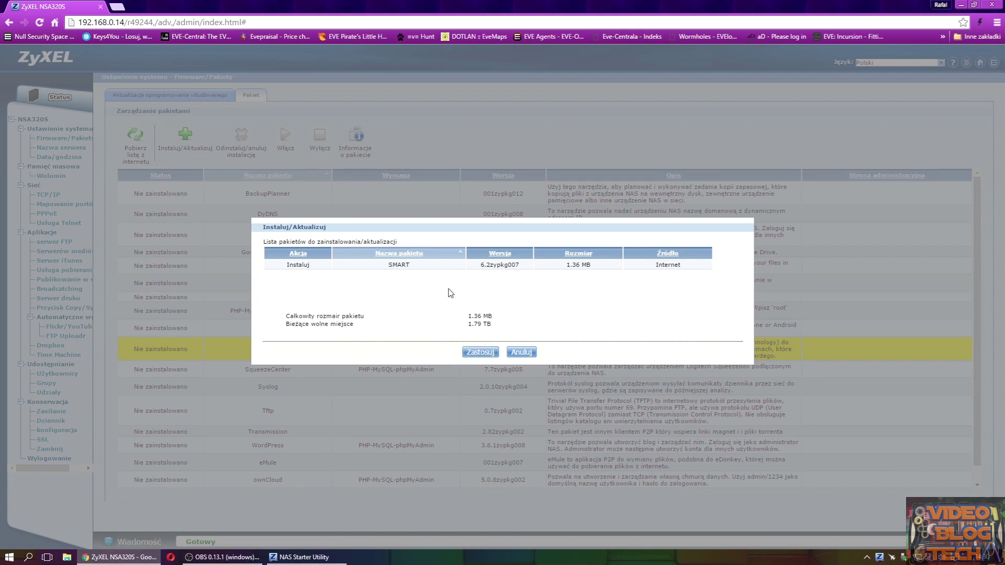
pyautogui.click(480, 352)
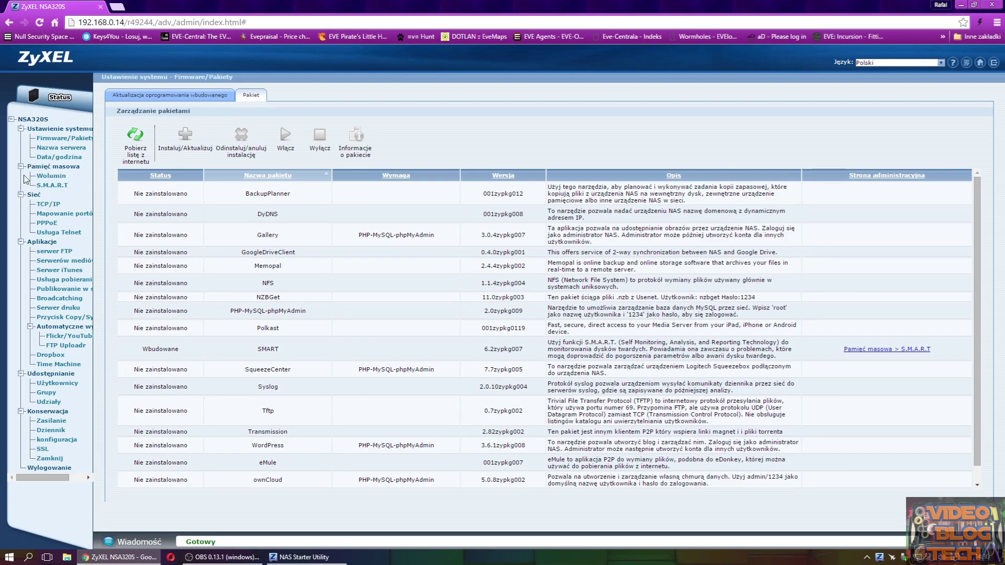
# - Open S.M.A.R.T for disk1 and read its short health report
pyautogui.click(53, 186)
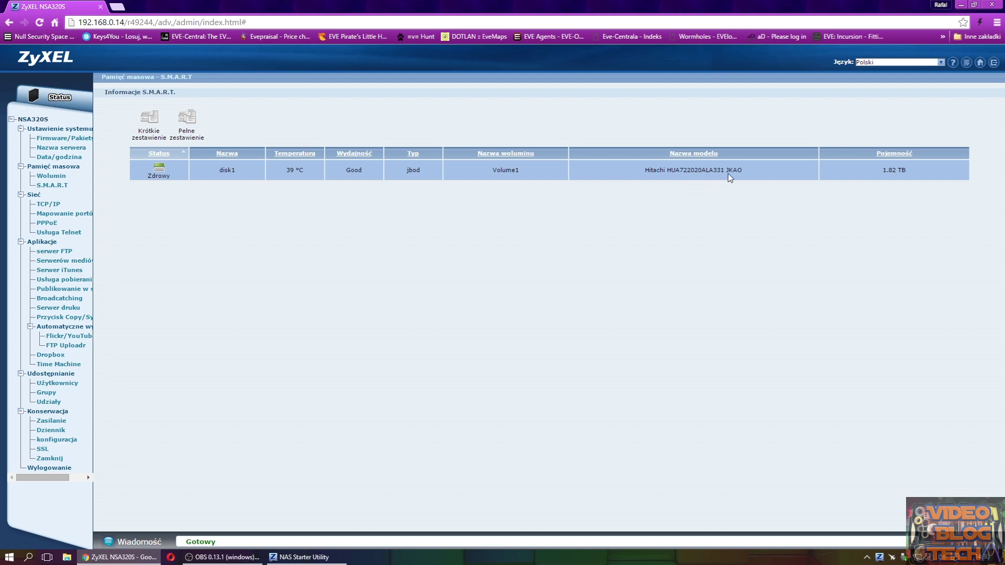
pyautogui.click(180, 173)
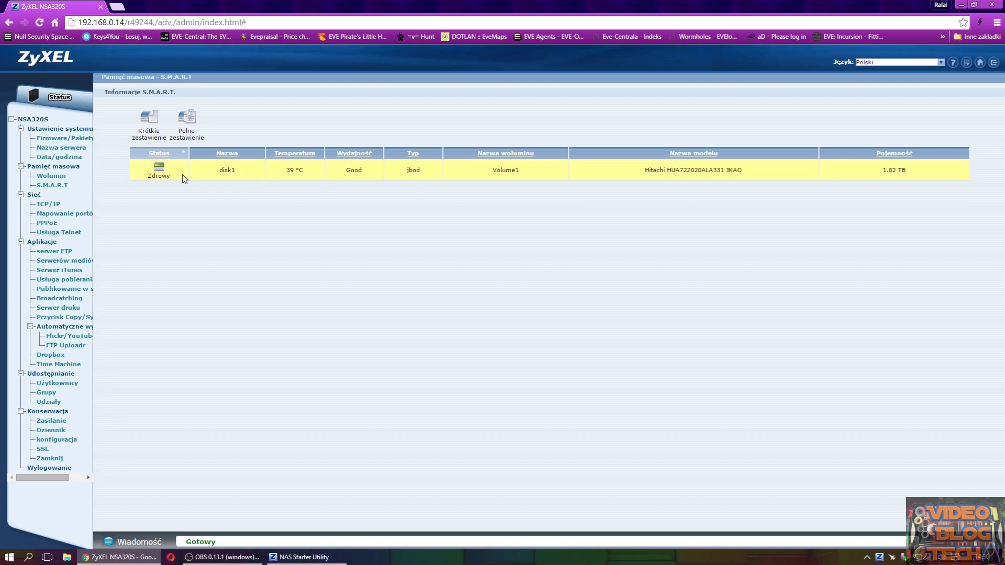
pyautogui.click(149, 118)
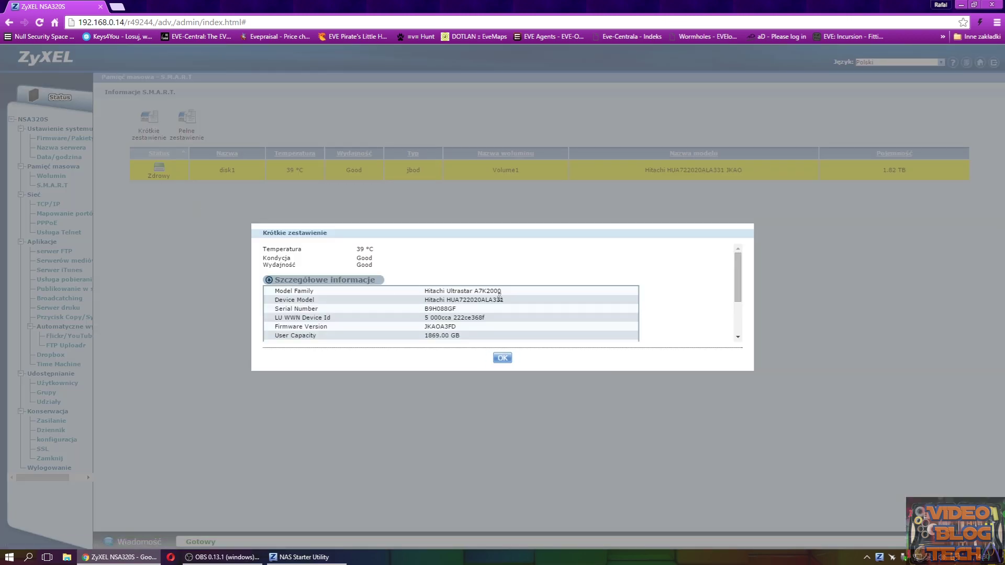
pyautogui.scroll(-2, 736, 281)
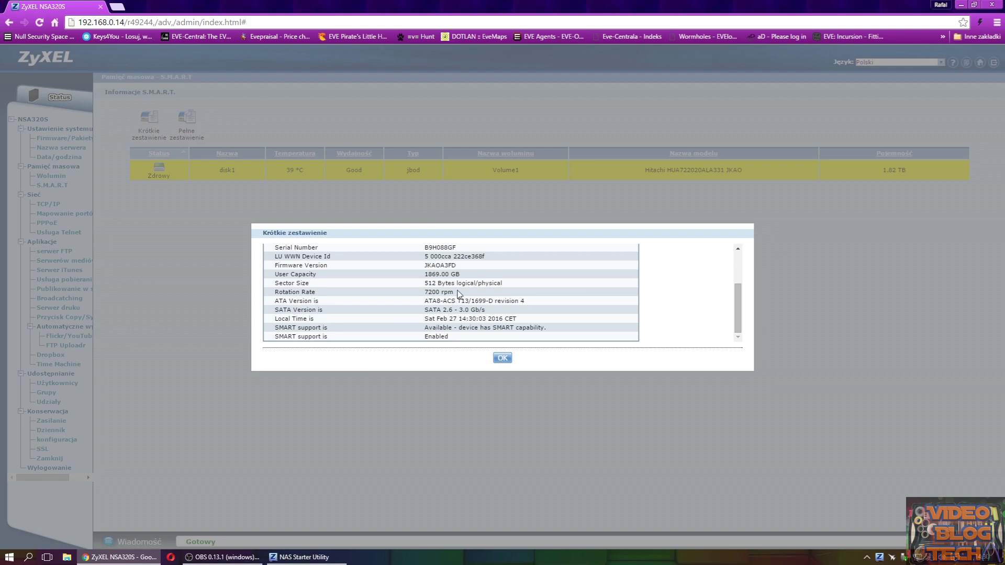
pyautogui.click(501, 358)
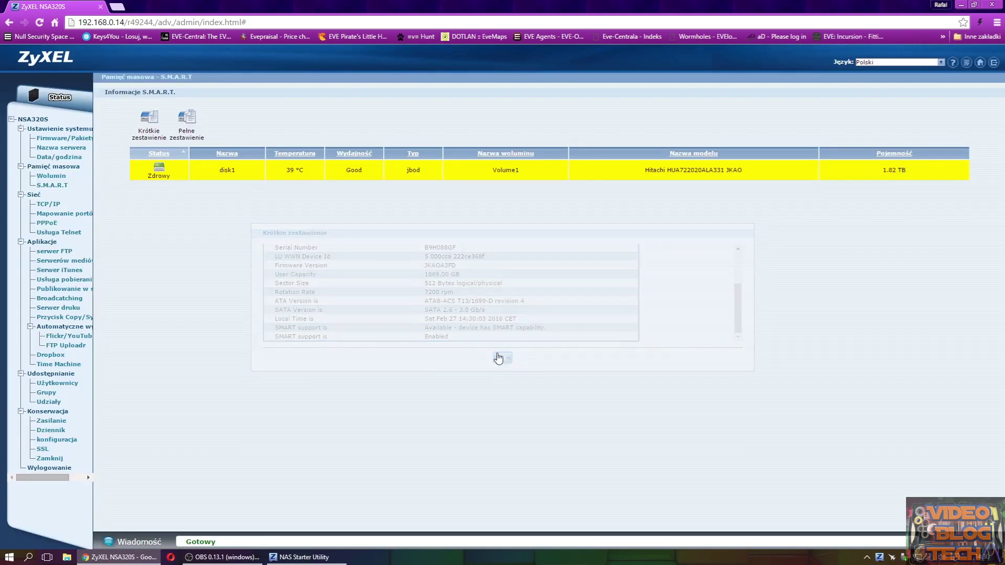
# - Review disk1's full S.M.A.R.T attribute report, then move on to the TCP/IP settings
pyautogui.click(181, 120)
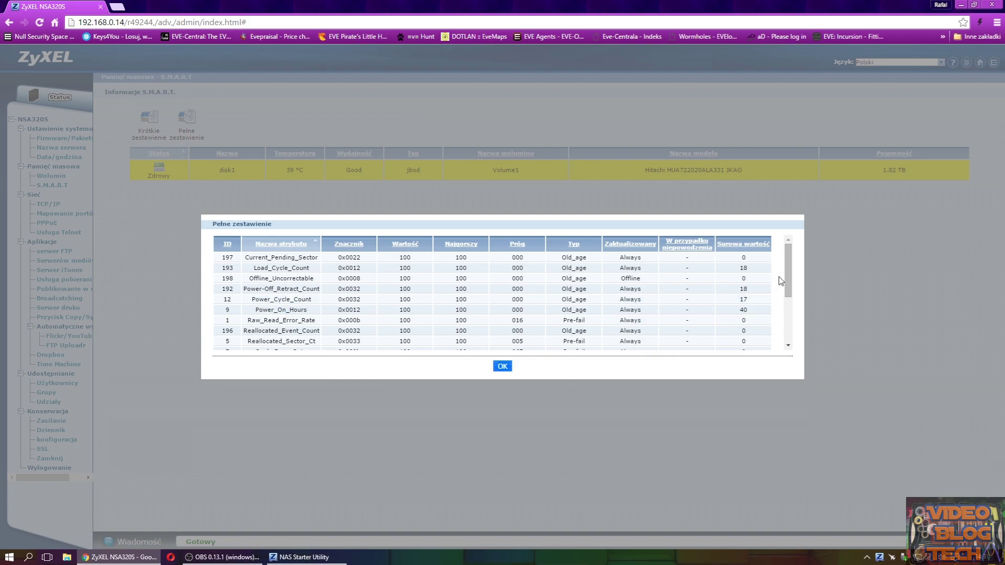
pyautogui.moveTo(788, 278); pyautogui.dragTo(790, 322)
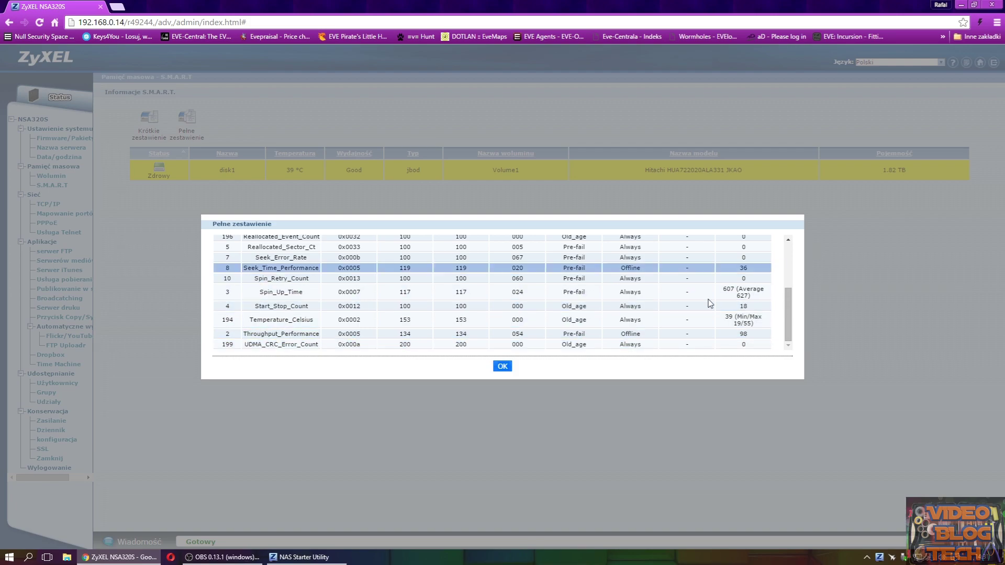
pyautogui.click(507, 369)
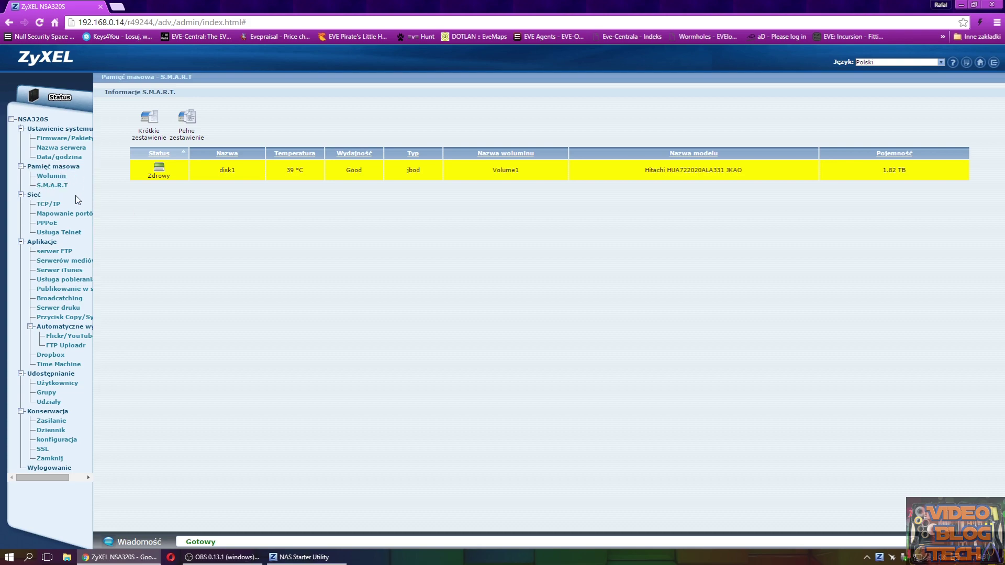
pyautogui.click(48, 205)
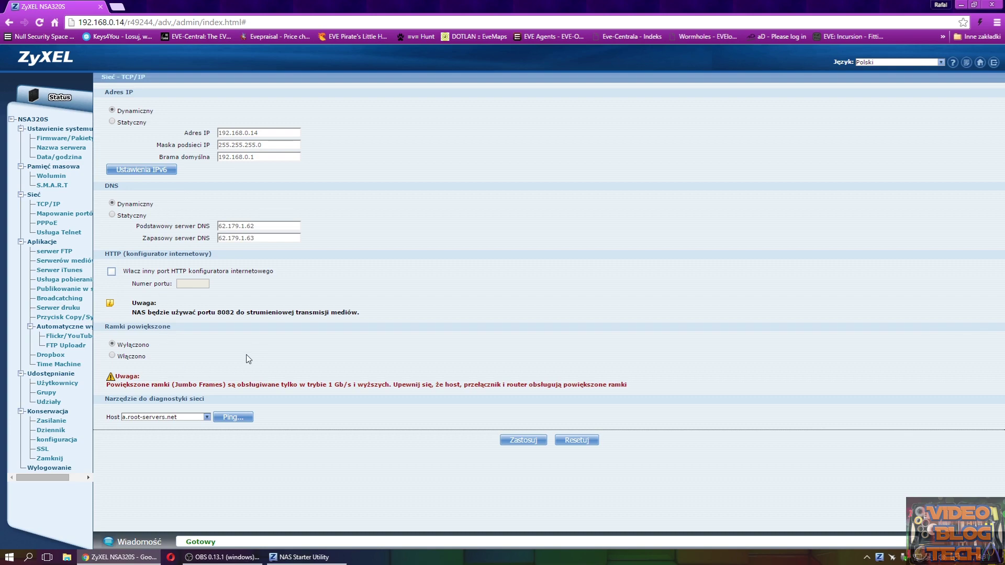
# - Browse the UPnP port mapping, PPPoE, Telnet and FTP server pages, ending on Media Server
pyautogui.click(64, 214)
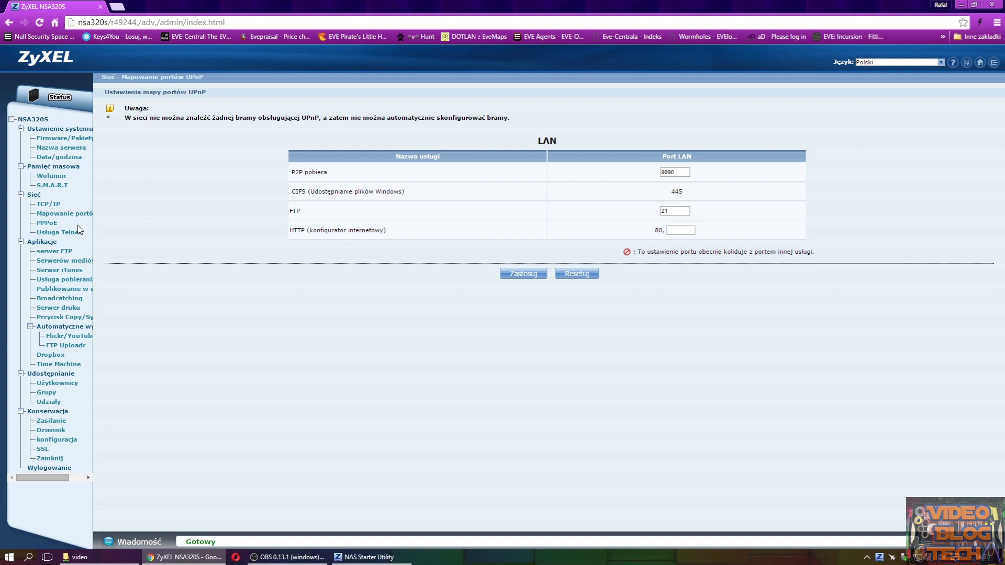
pyautogui.click(51, 225)
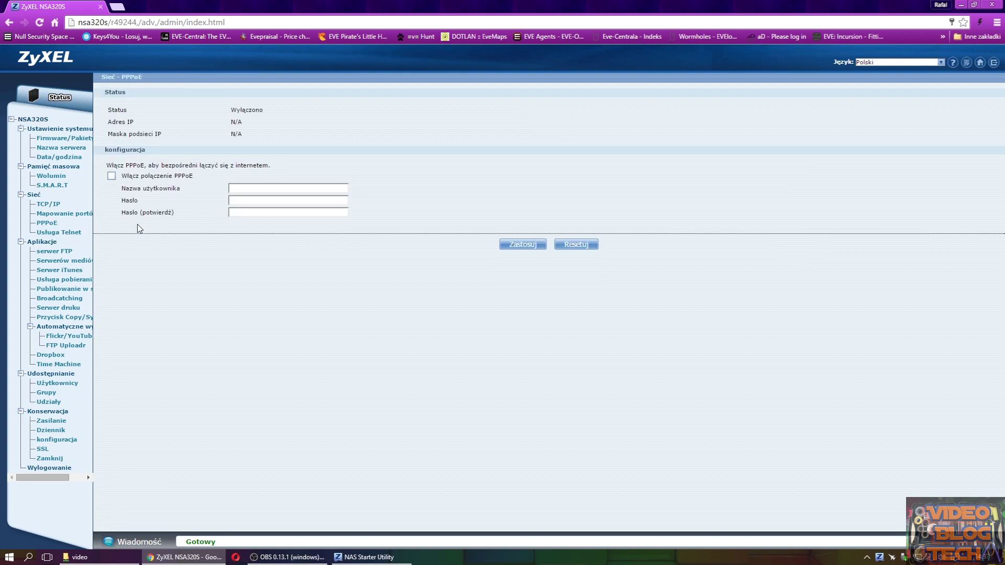
pyautogui.click(64, 234)
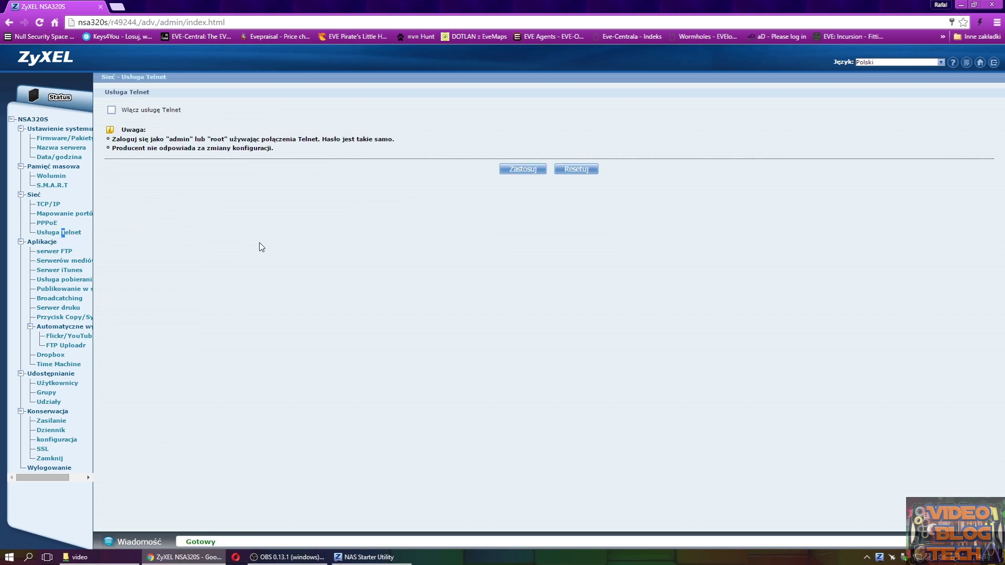
pyautogui.click(63, 252)
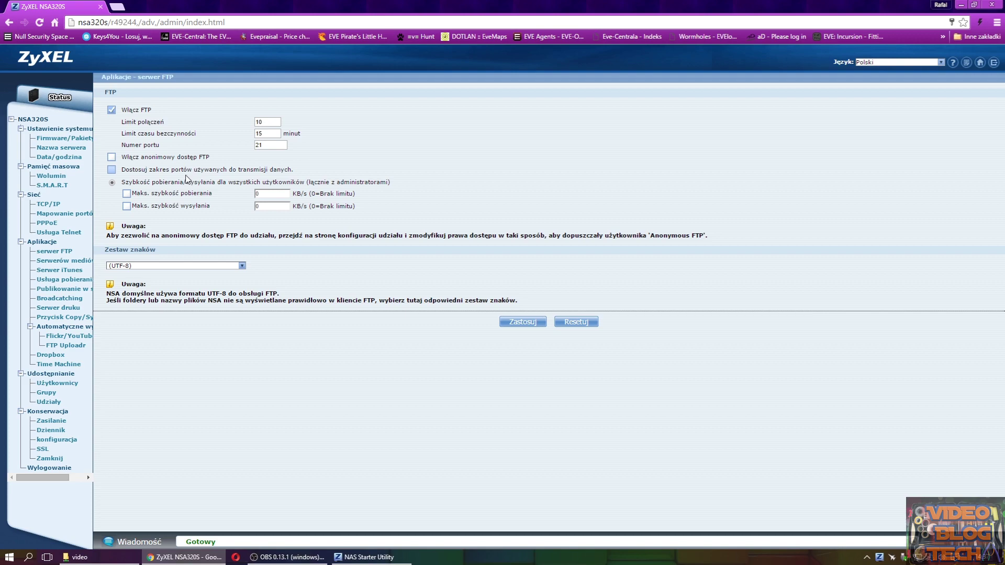
pyautogui.click(63, 261)
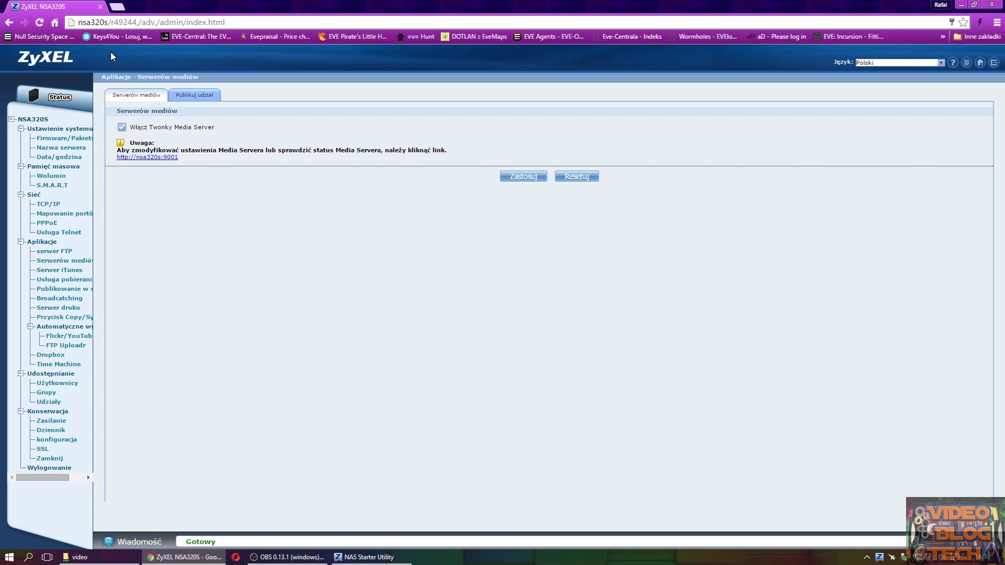
# - From This PC, map the NSA320S video share as network drive Q:
pyautogui.click(961, 4)
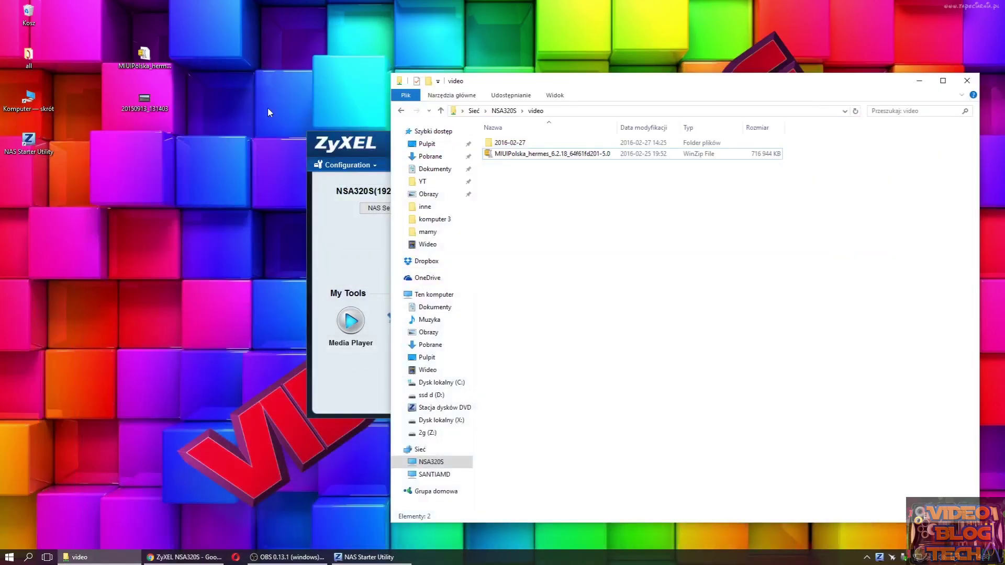
pyautogui.doubleClick(41, 112)
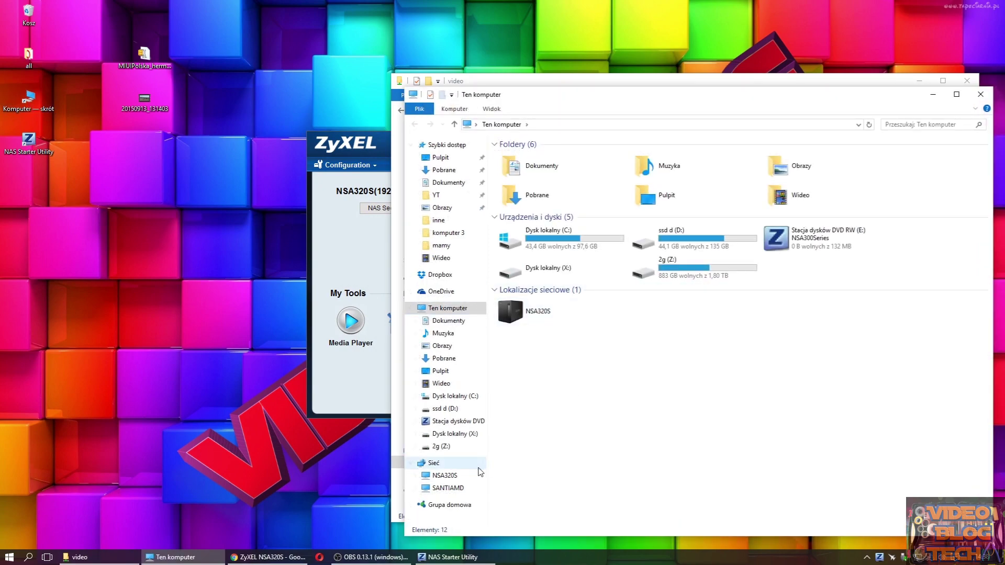
pyautogui.click(446, 476)
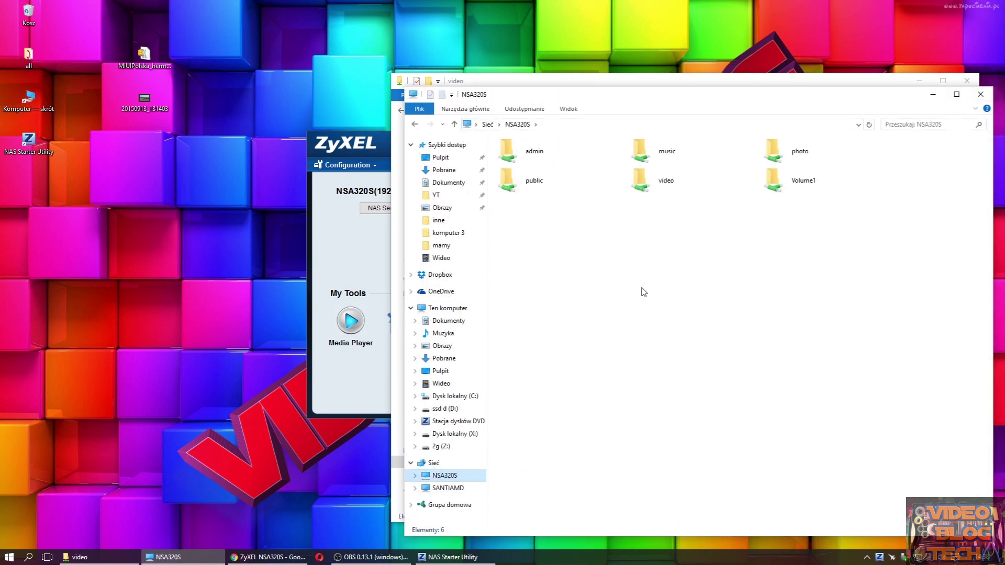
pyautogui.rightClick(659, 184)
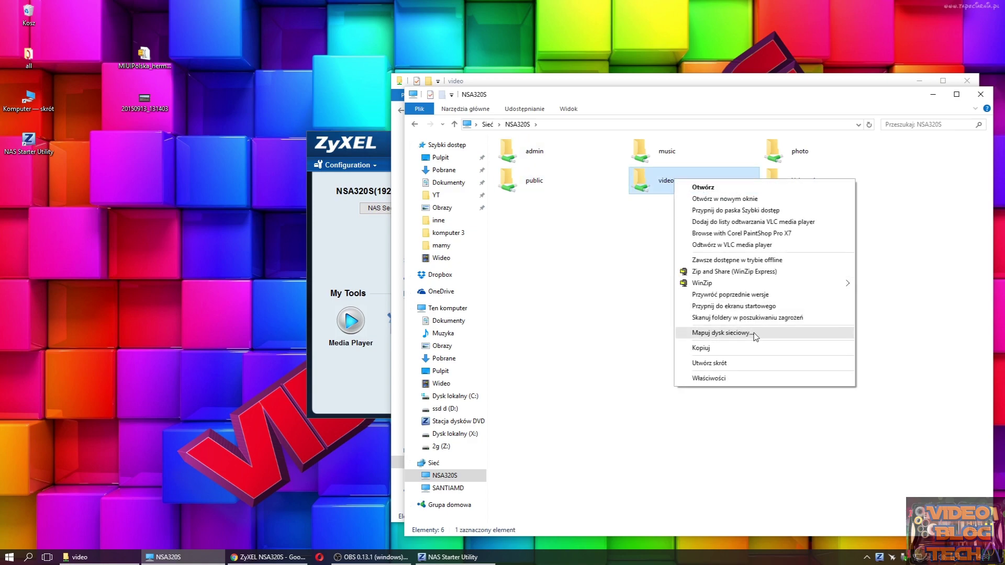
pyautogui.click(722, 333)
pyautogui.click(649, 306)
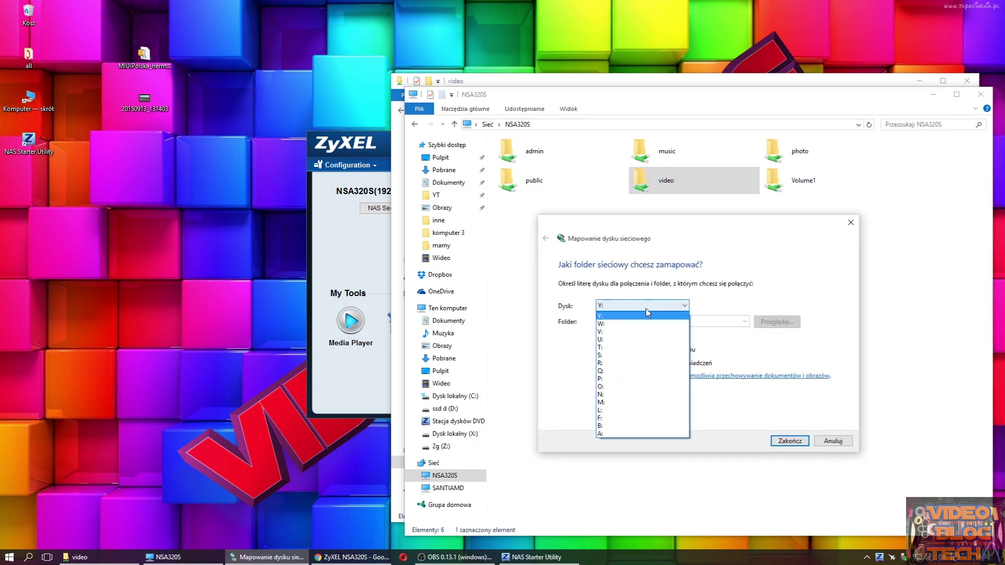
pyautogui.click(624, 371)
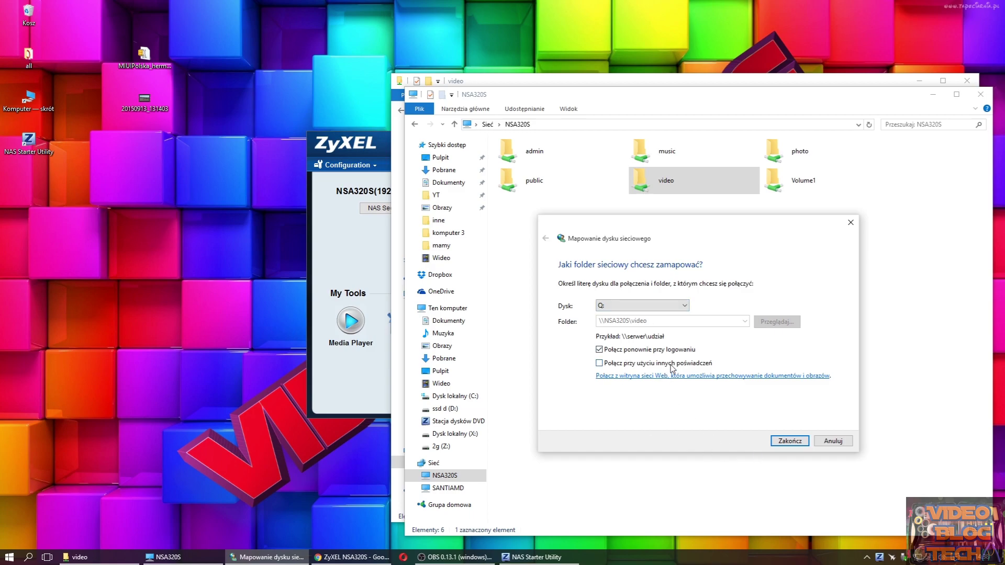
pyautogui.click(790, 440)
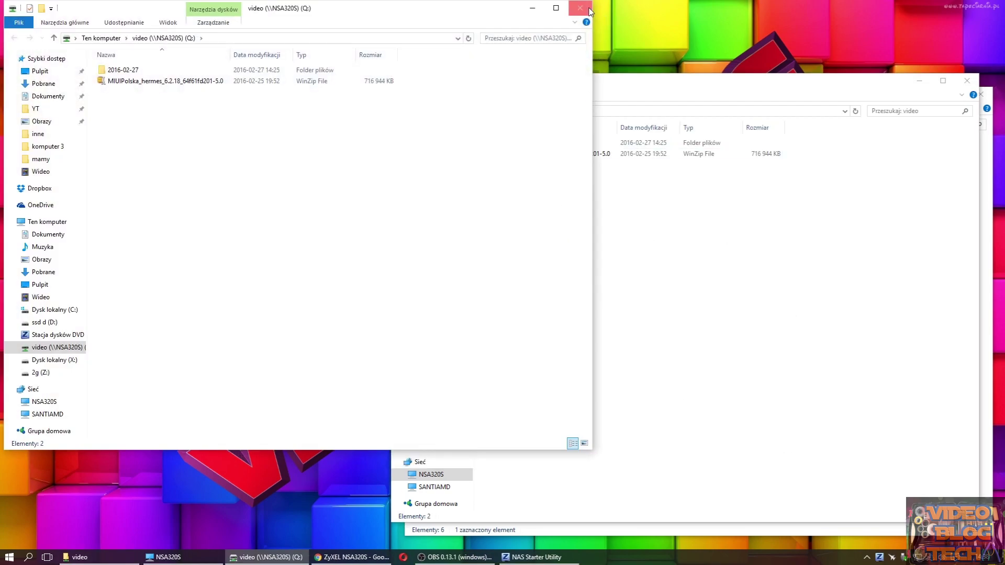
# - Open the new video (Q:) drive to check its contents, then return to the NAS admin page
pyautogui.click(588, 10)
pyautogui.press('BackSpace')
pyautogui.press('BackSpace')
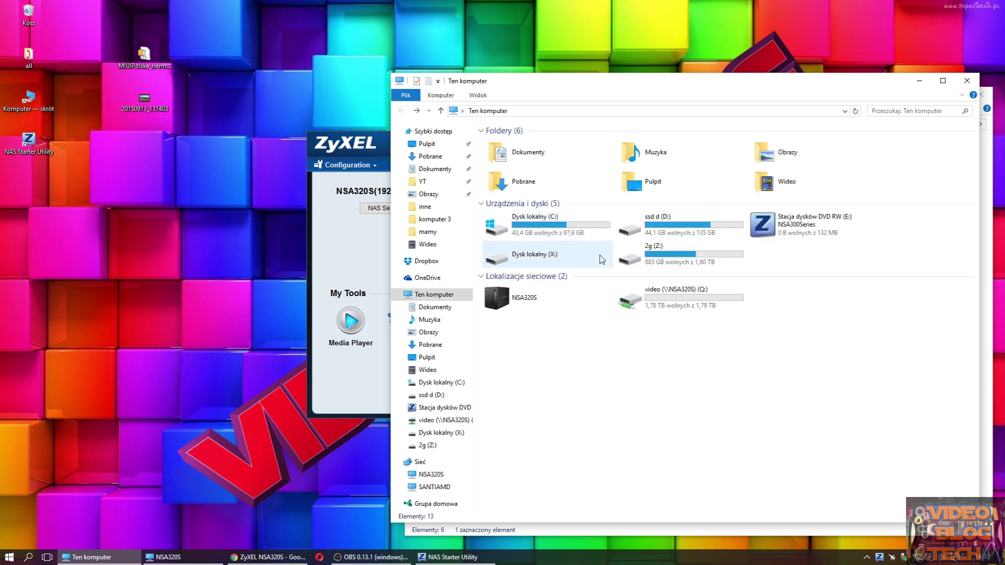
pyautogui.click(682, 305)
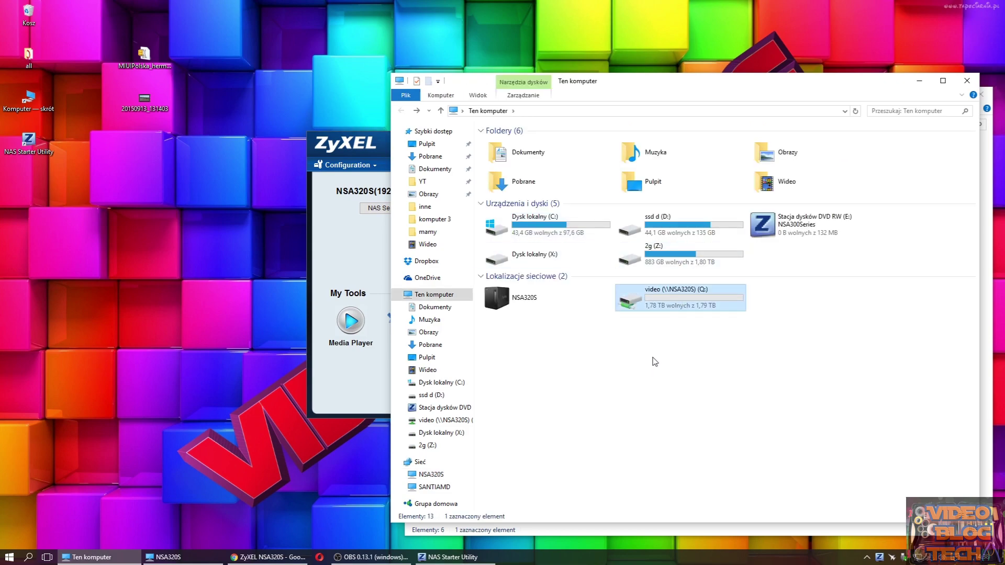
pyautogui.doubleClick(665, 301)
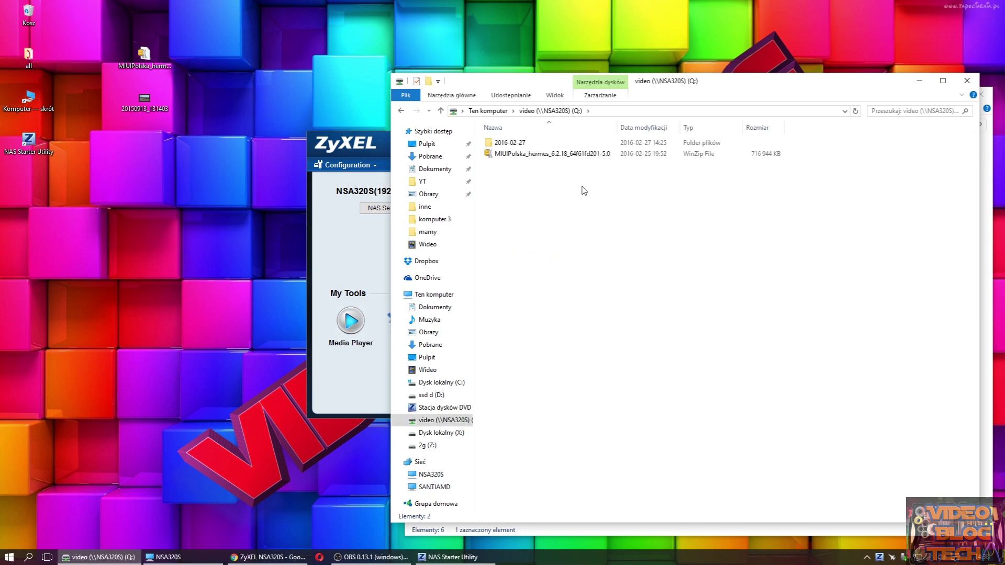
pyautogui.press('BackSpace')
pyautogui.click(966, 81)
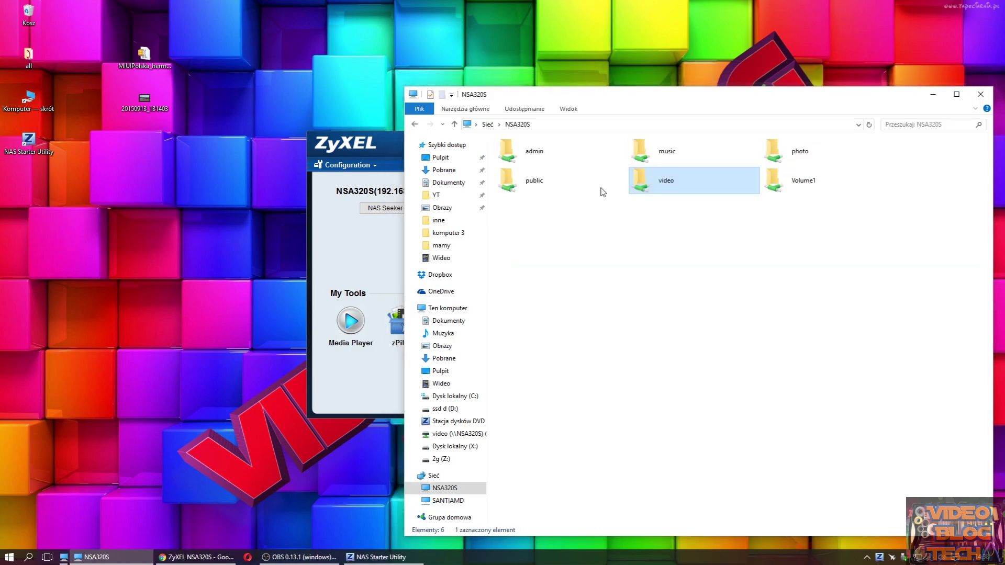
pyautogui.click(188, 557)
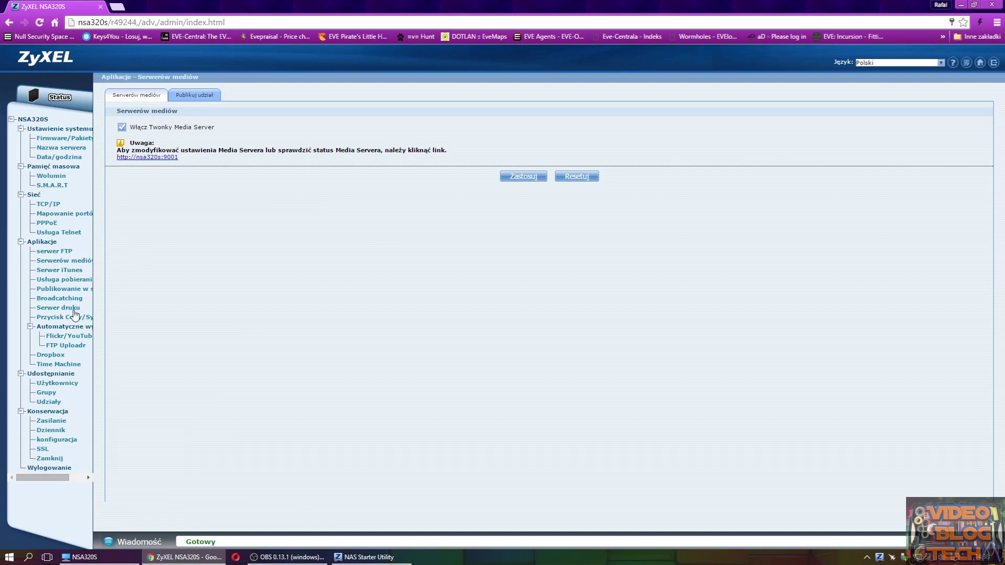
# - Look through the iTunes server, download service and web publishing pages, ending on Broadcatching
pyautogui.click(72, 272)
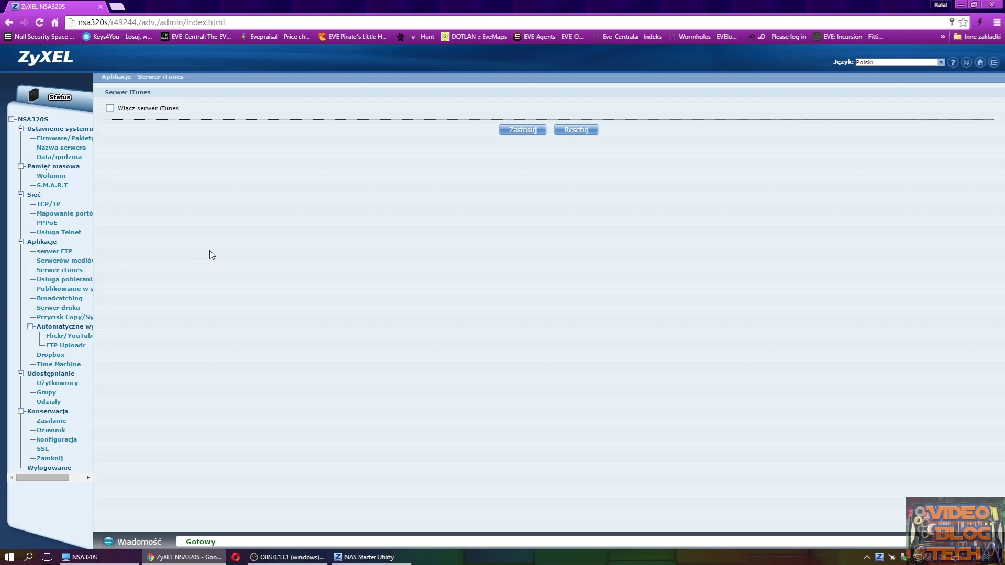
pyautogui.click(61, 280)
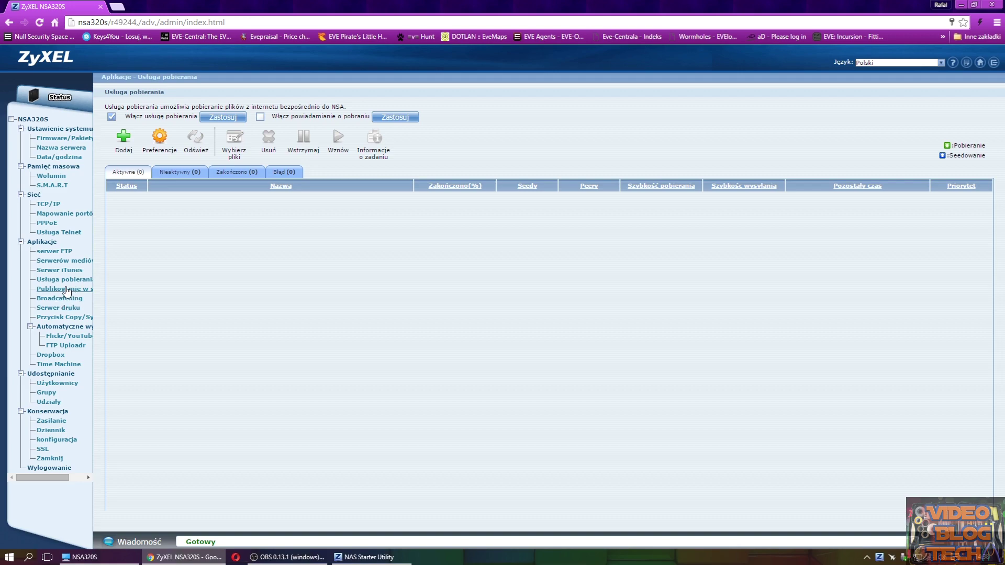
pyautogui.click(64, 290)
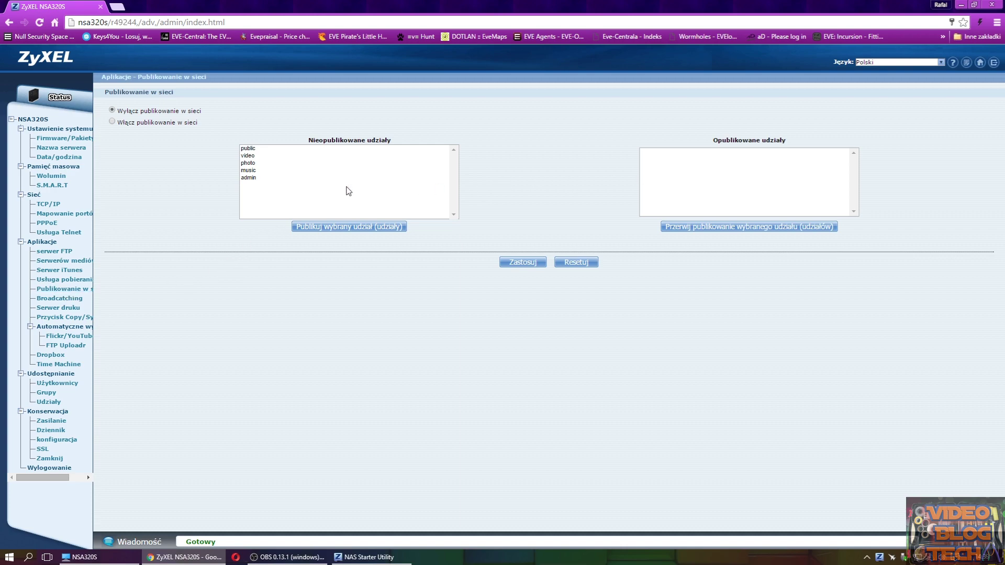
pyautogui.click(69, 298)
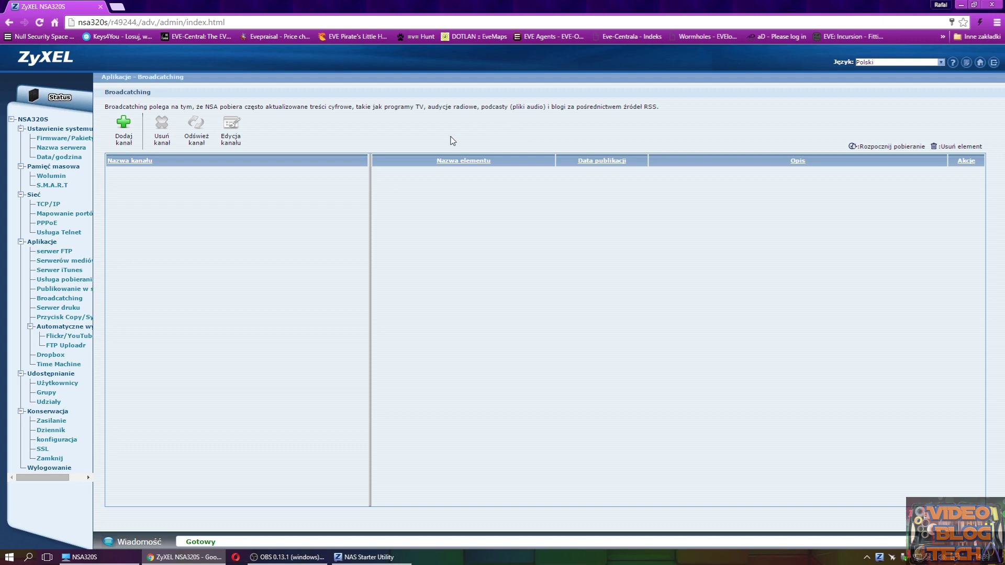
# - Open and cancel the Add feed form, then view print server, Copy/Sync and Flickr/YouTube pages
pyautogui.click(123, 124)
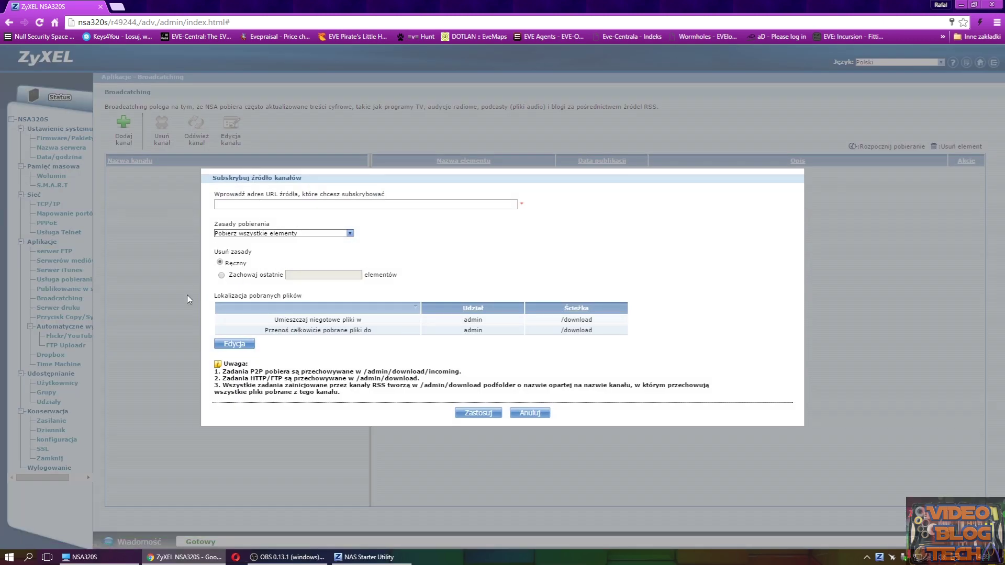
pyautogui.click(523, 412)
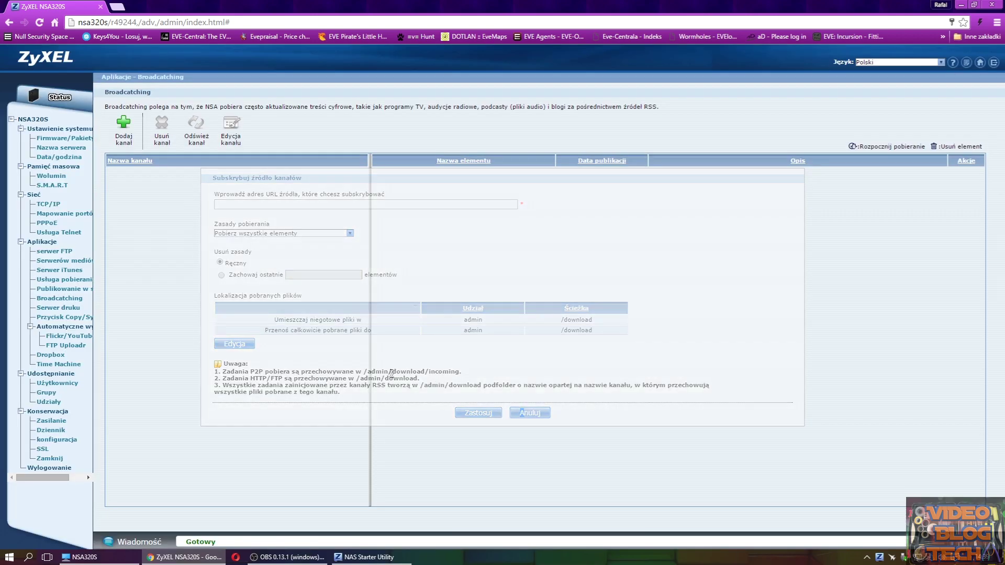
pyautogui.click(64, 309)
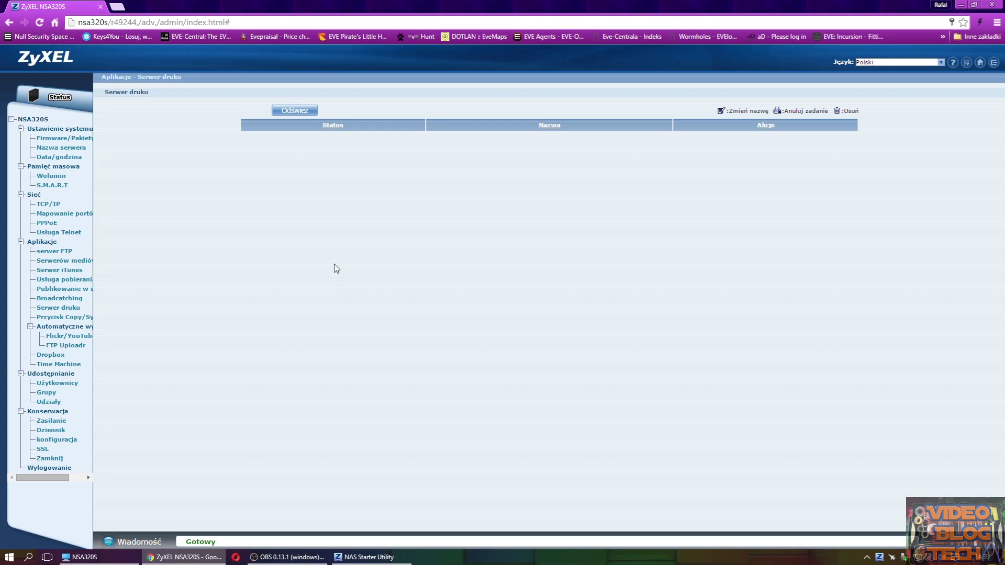
pyautogui.click(62, 318)
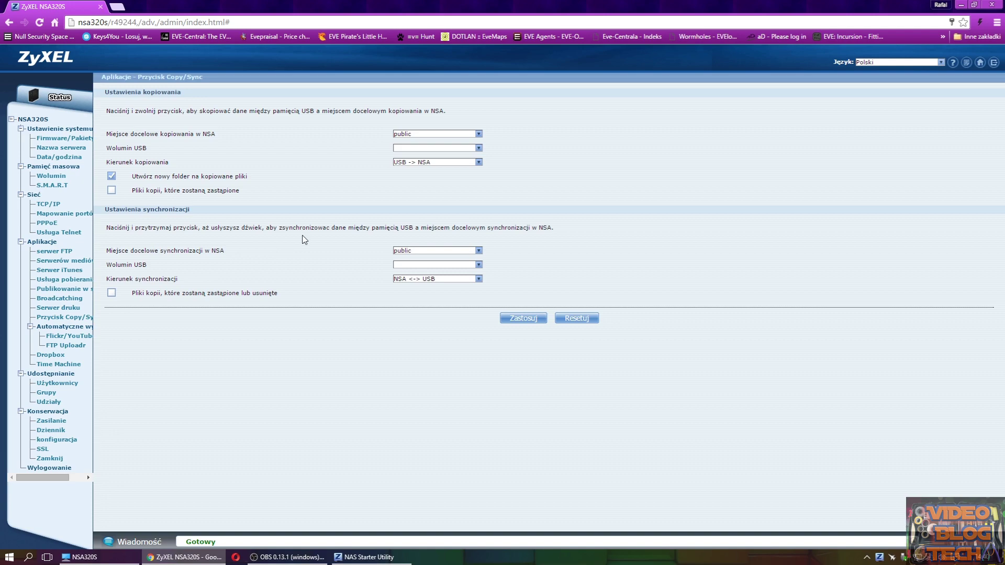
pyautogui.click(63, 336)
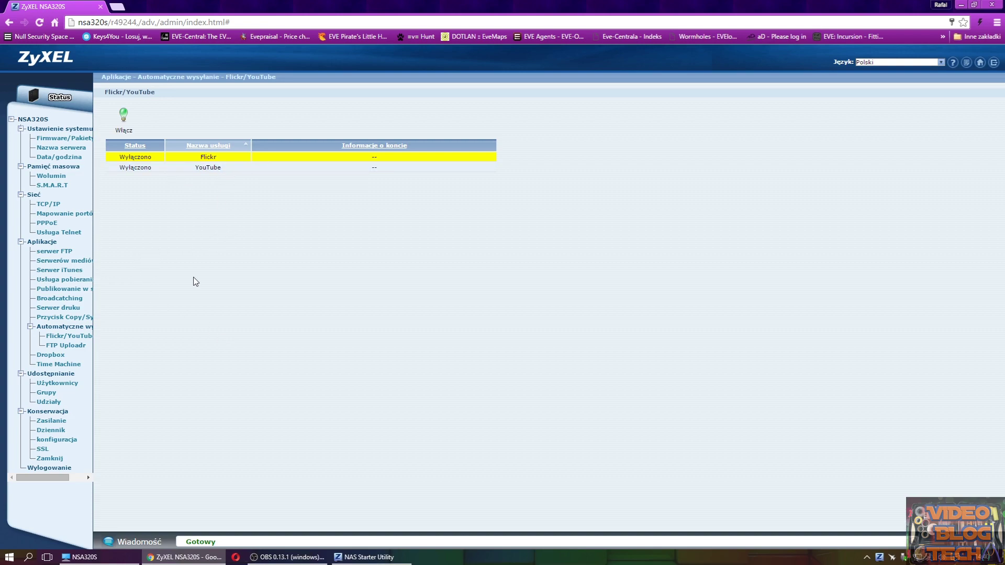
# - Review the FTP Uploadr, Dropbox and Time Machine pages, then open Add User from Users
pyautogui.click(65, 346)
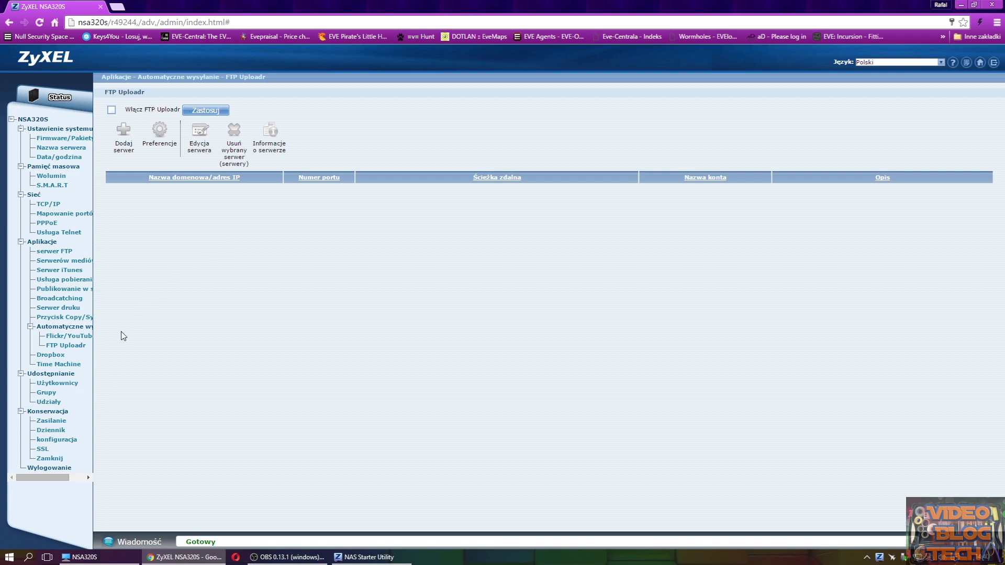
pyautogui.click(51, 355)
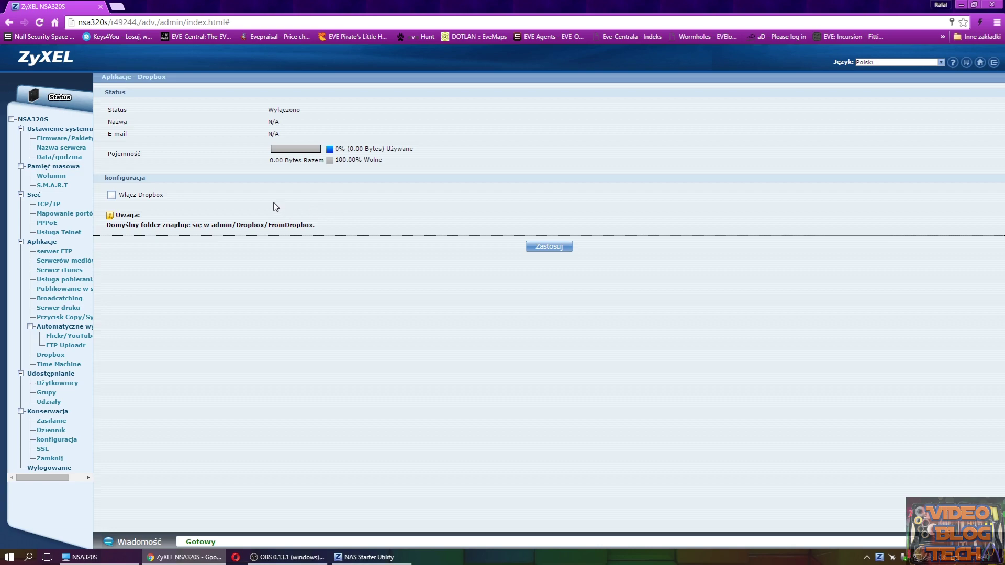
pyautogui.click(70, 366)
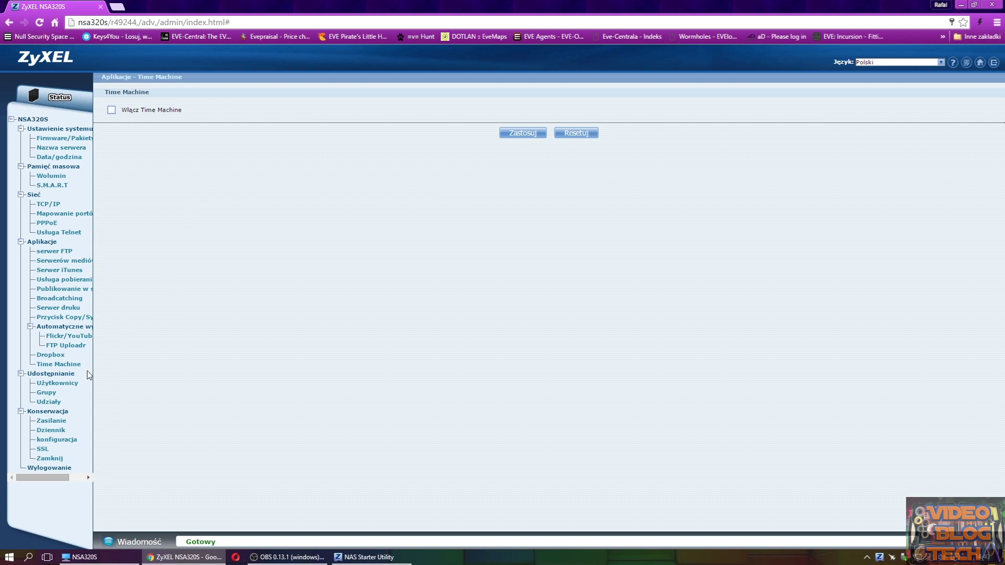
pyautogui.click(57, 383)
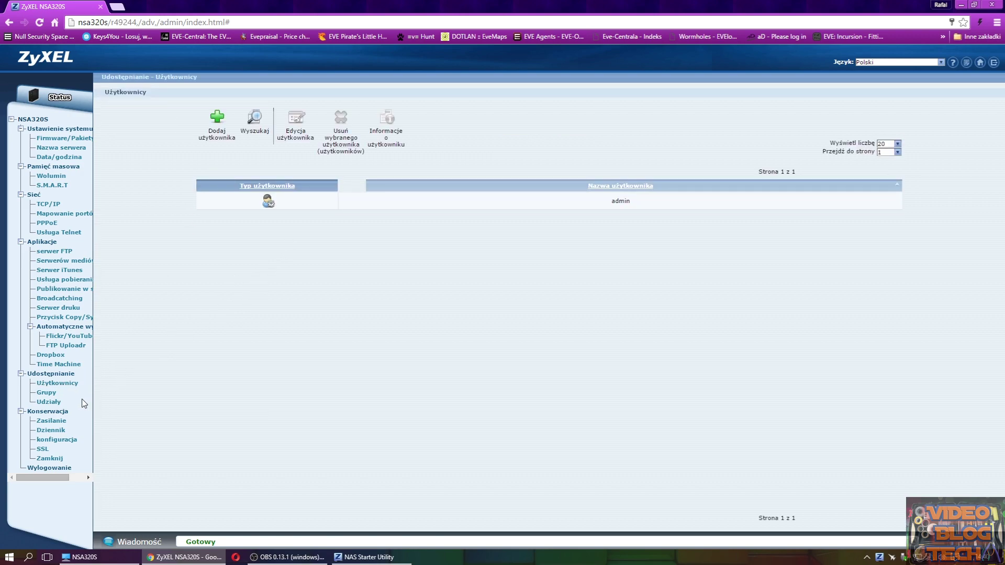
pyautogui.click(214, 133)
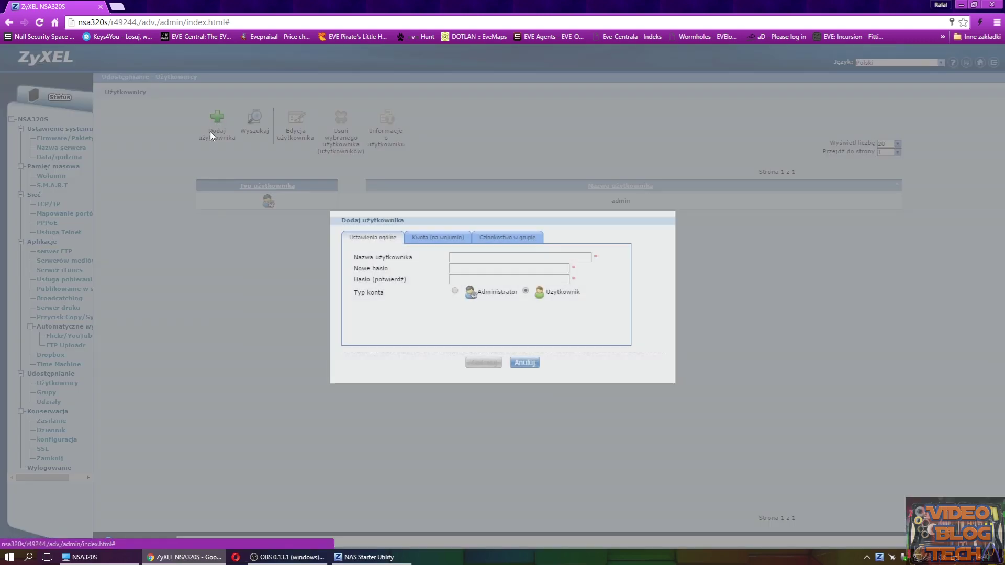
# - Enter user name VBT with a password and its confirmation, declining Chrome's save-password prompt
pyautogui.click(450, 258)
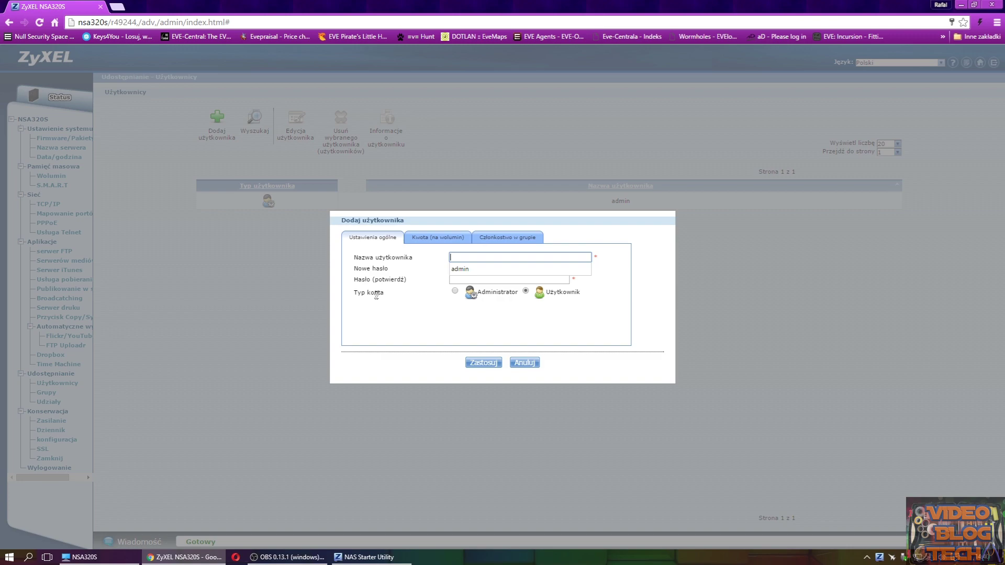
pyautogui.write('VBT')
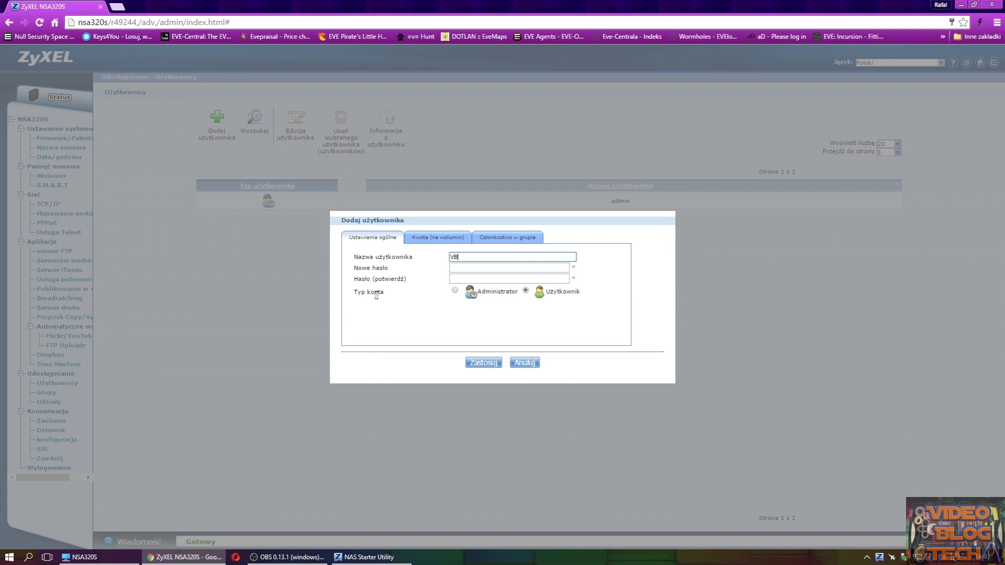
pyautogui.click(461, 267)
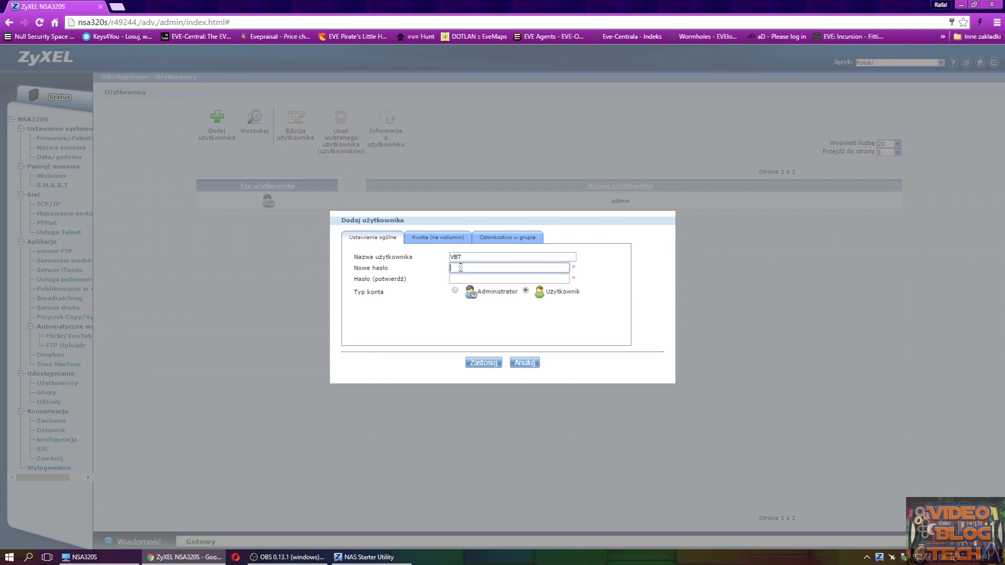
pyautogui.write('••••')
pyautogui.click(467, 273)
pyautogui.write('•••')
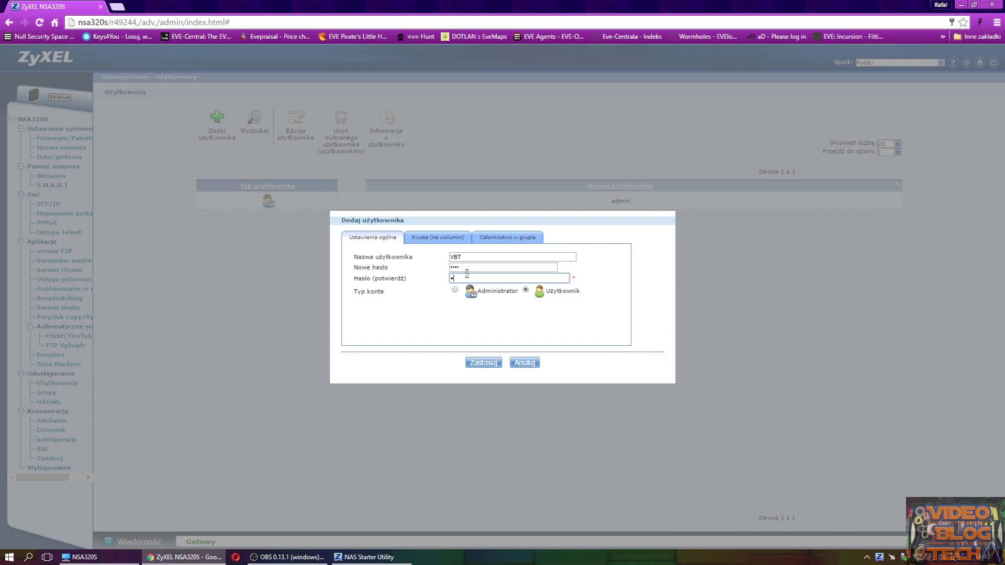
pyautogui.press('BackSpace')
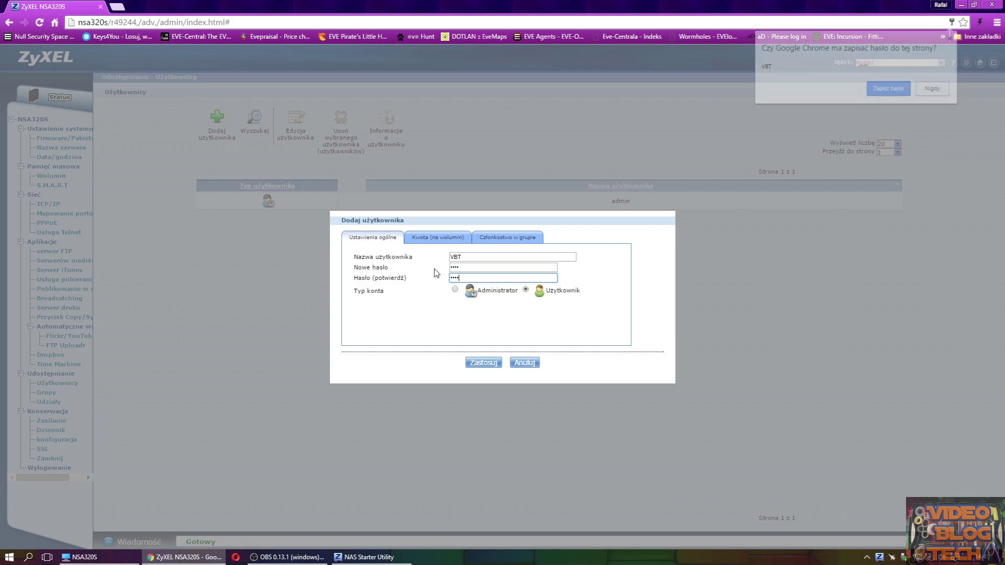
pyautogui.click(934, 90)
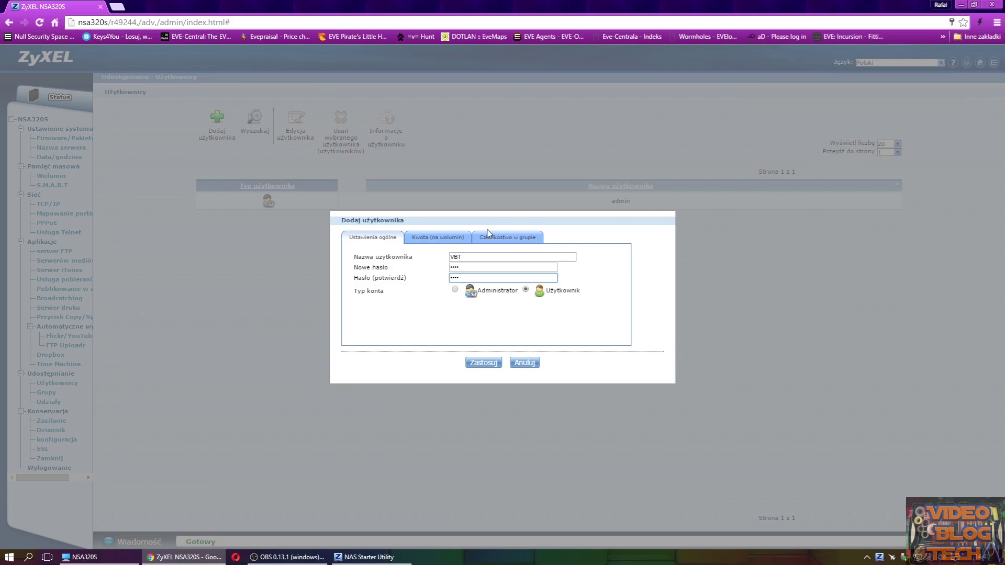
# - Give VBT a 200 MB quota on Volume1, check group membership, and create the user
pyautogui.click(412, 239)
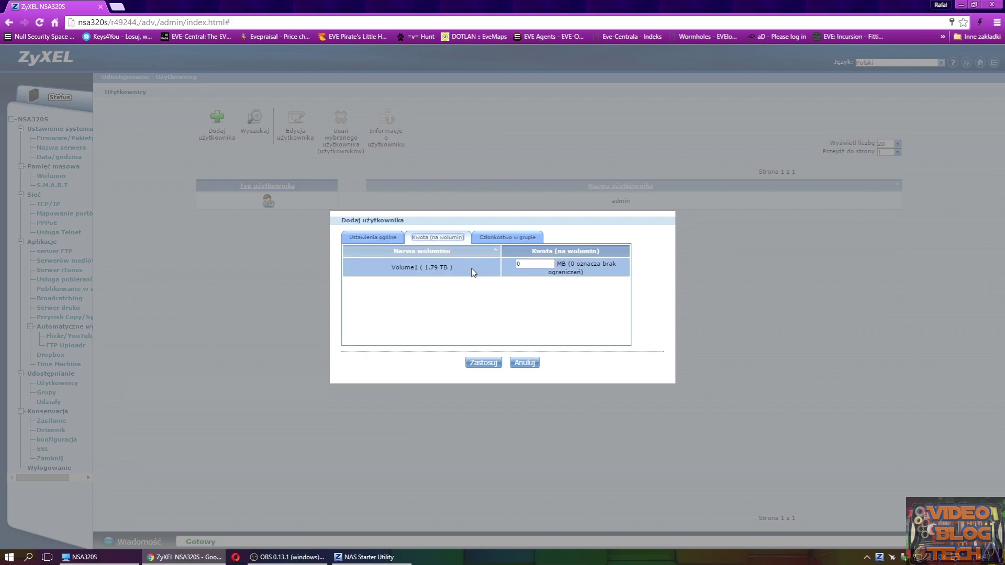
pyautogui.doubleClick(535, 262)
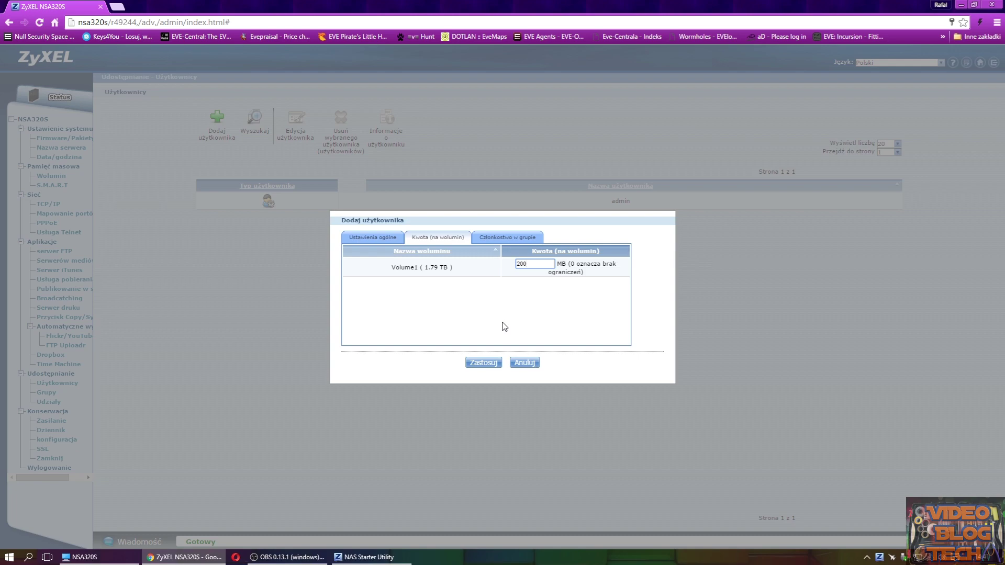
pyautogui.click(488, 239)
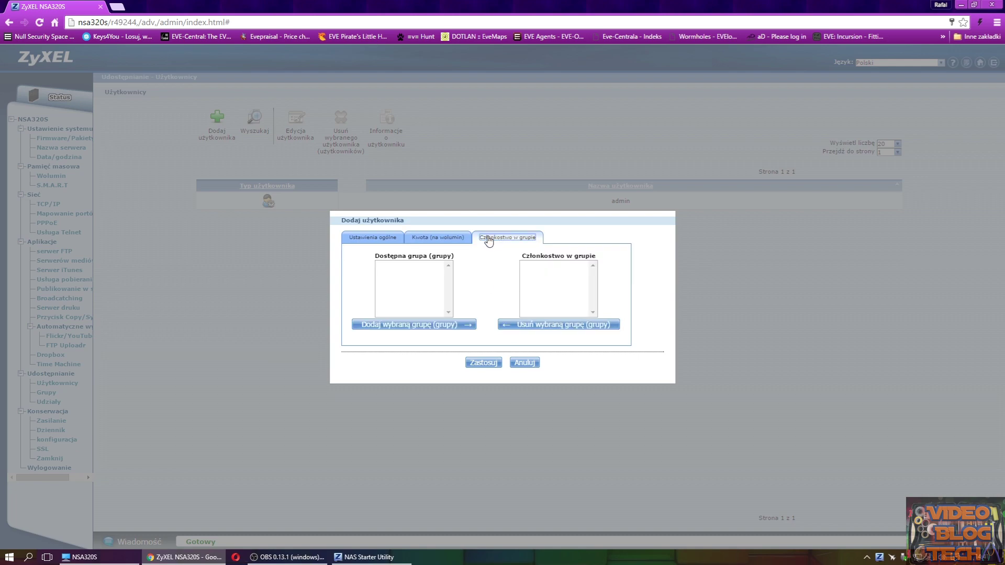
pyautogui.click(434, 237)
pyautogui.click(389, 238)
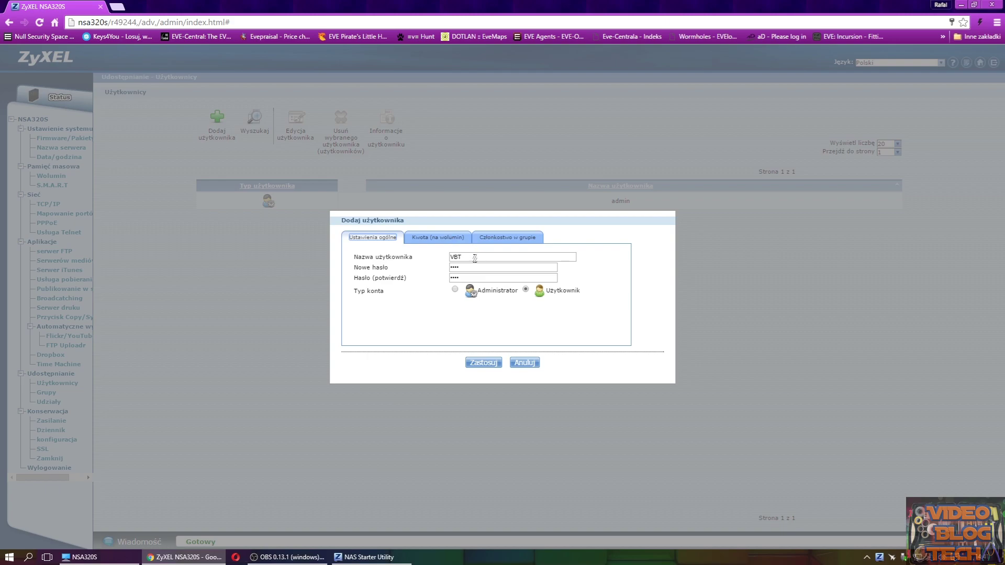
pyautogui.click(479, 362)
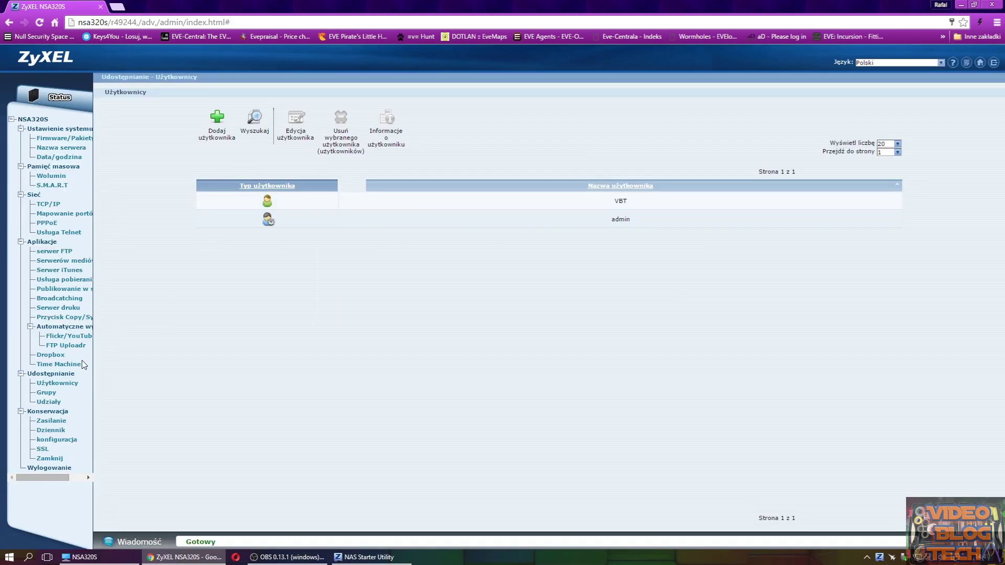
pyautogui.click(46, 392)
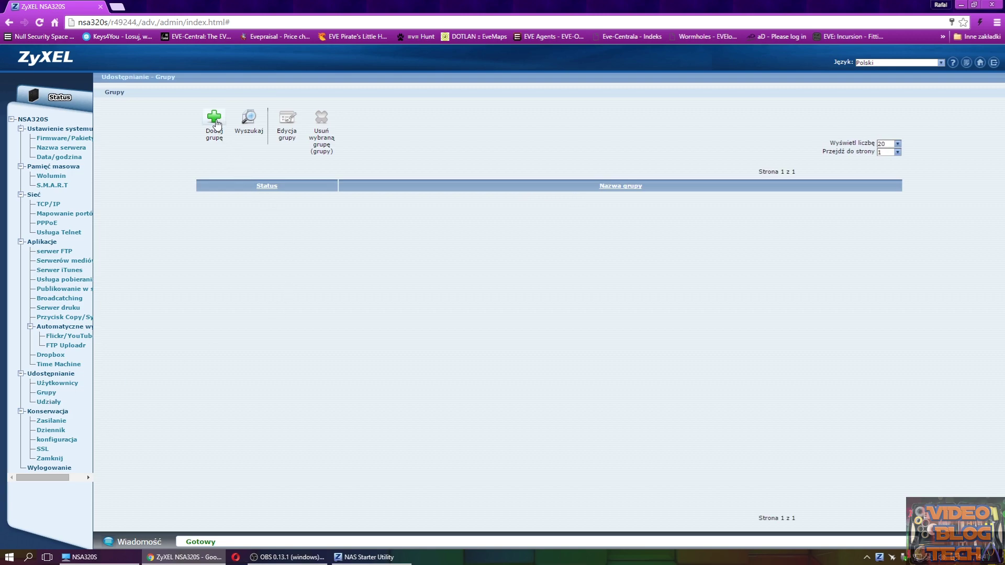
# - Add a new group named dzieci
pyautogui.click(214, 121)
pyautogui.click(420, 240)
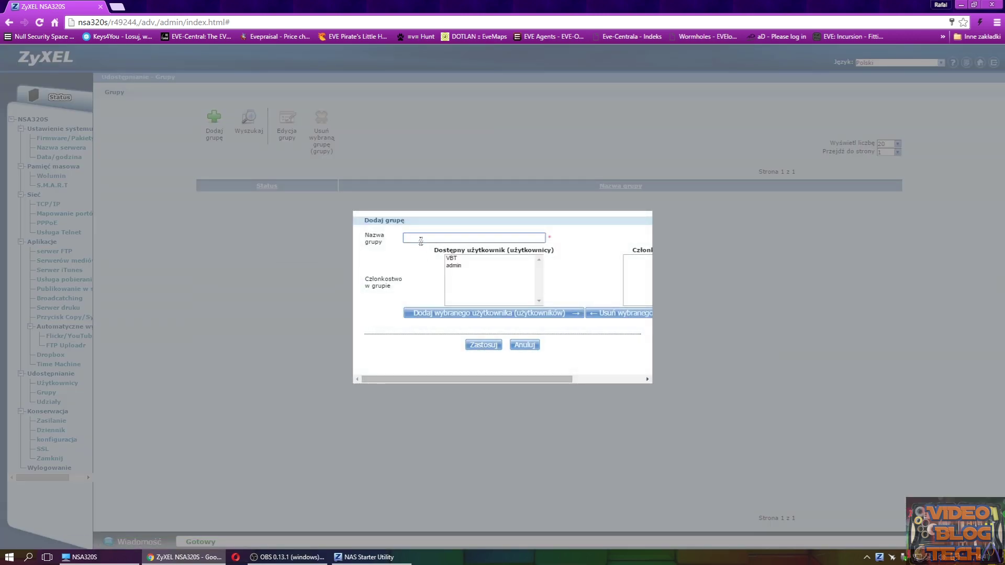
pyautogui.write('dzieci')
pyautogui.click(482, 346)
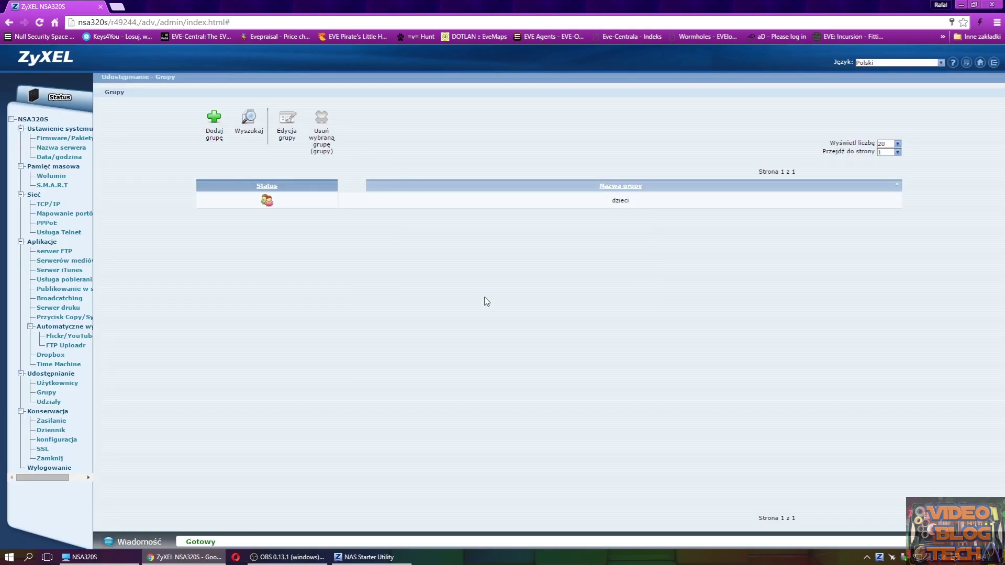
# - Edit the dzieci group to add VBT as a member and save it
pyautogui.click(266, 204)
pyautogui.click(286, 117)
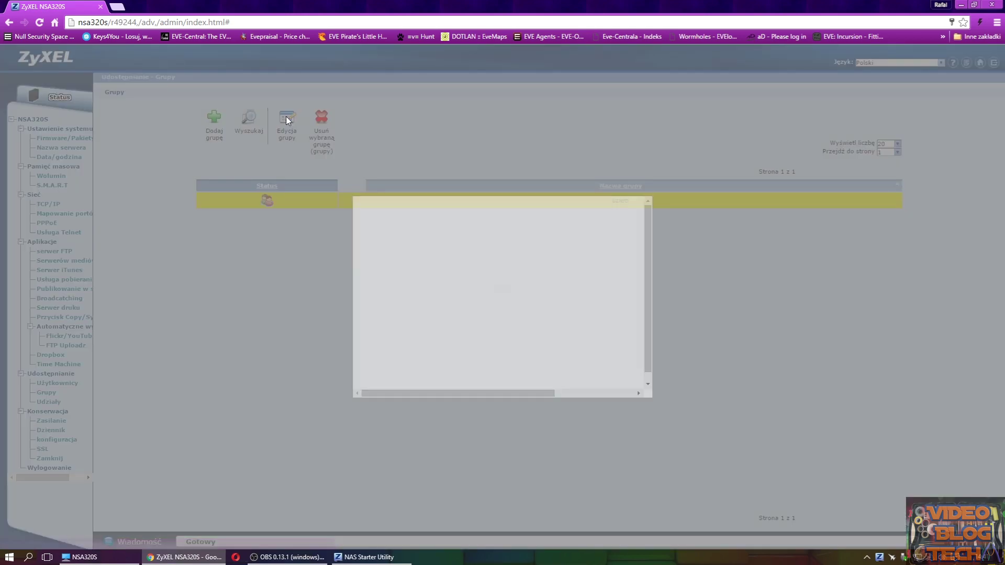
pyautogui.click(524, 330)
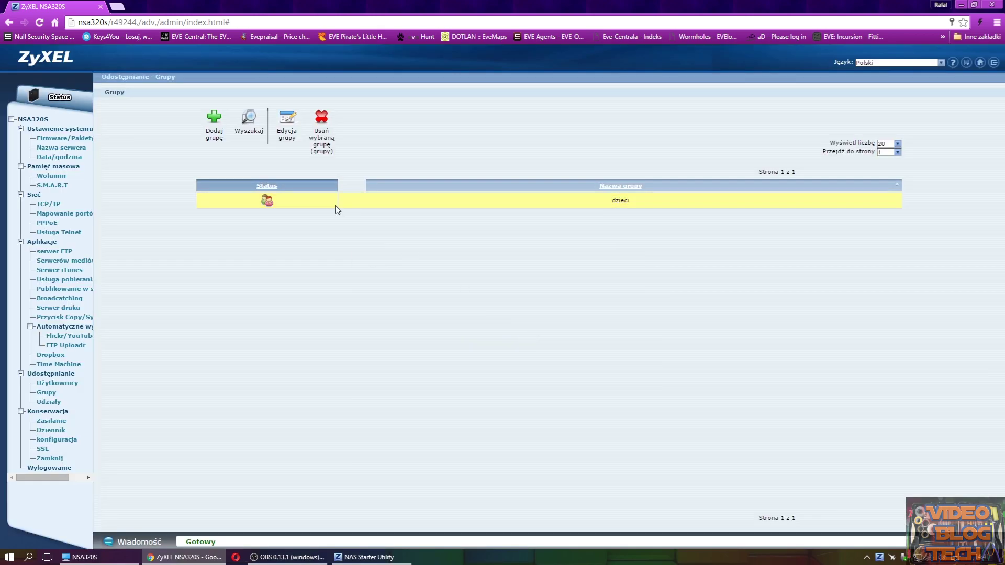
pyautogui.click(286, 119)
pyautogui.click(466, 245)
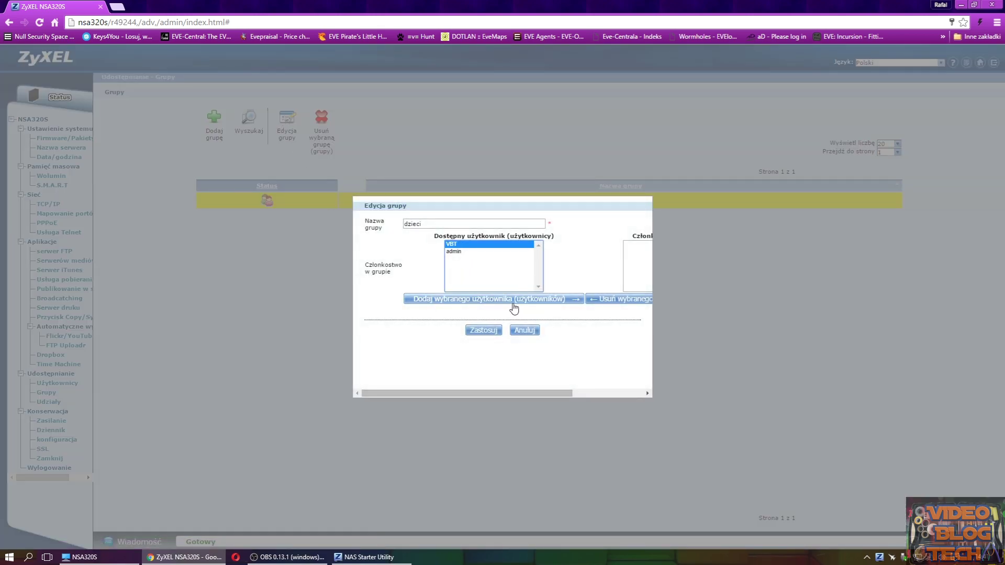
pyautogui.click(478, 299)
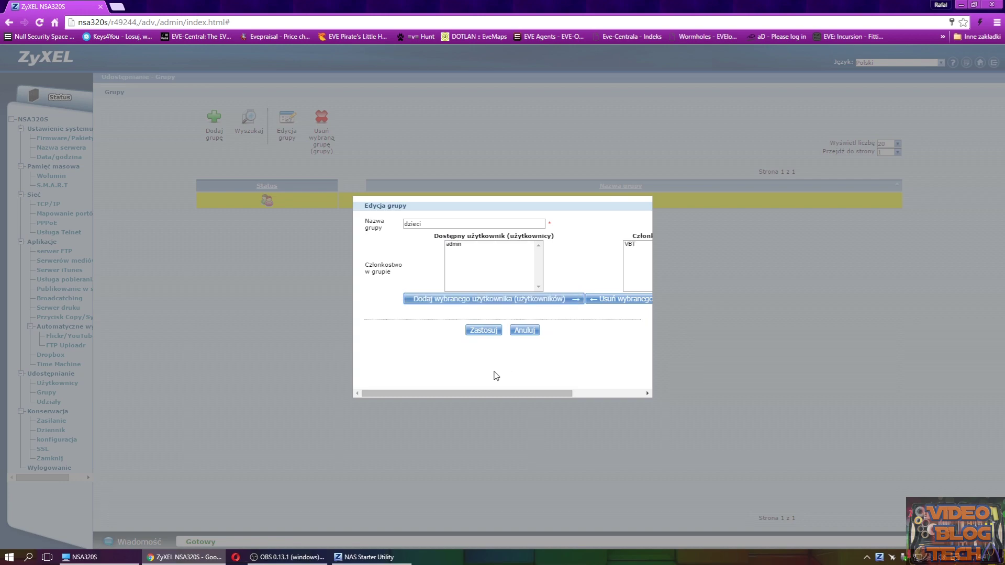
pyautogui.moveTo(455, 393); pyautogui.dragTo(396, 392)
pyautogui.hscroll(4, 652, 323)
pyautogui.click(482, 335)
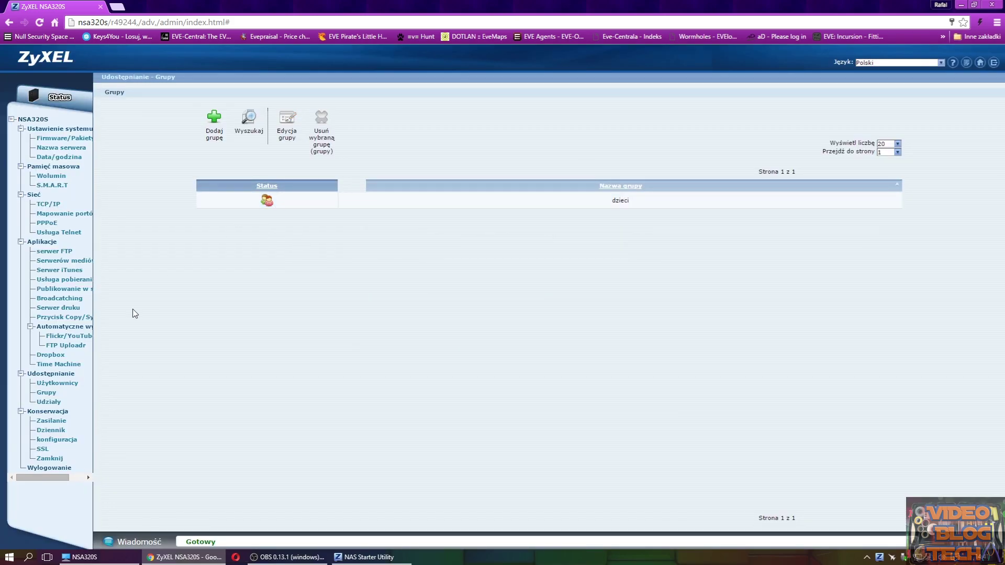
pyautogui.click(48, 402)
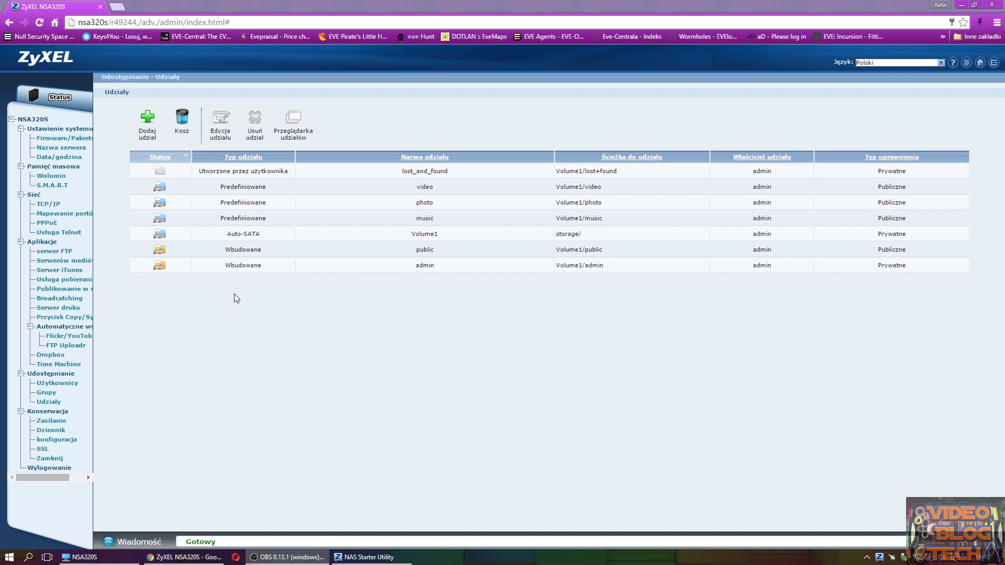
# - Select the photo share in the Shares list and open its Edit Share dialog
pyautogui.click(171, 271)
pyautogui.click(161, 268)
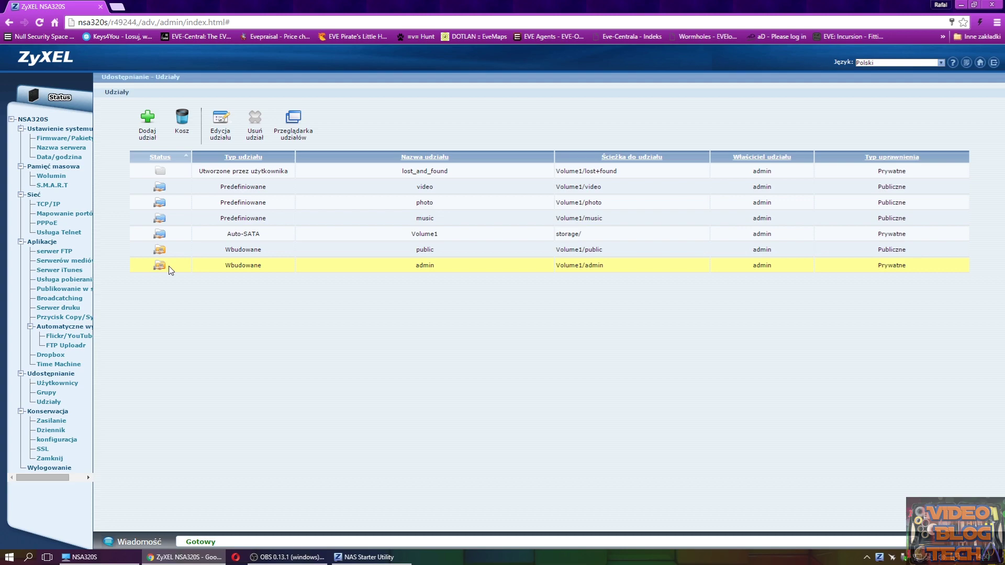
pyautogui.click(200, 268)
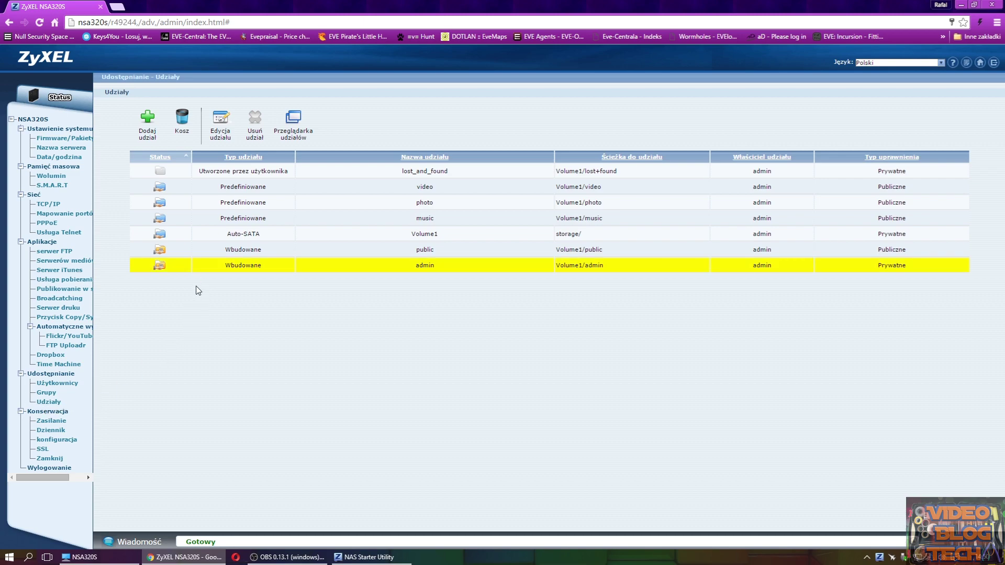
pyautogui.click(159, 202)
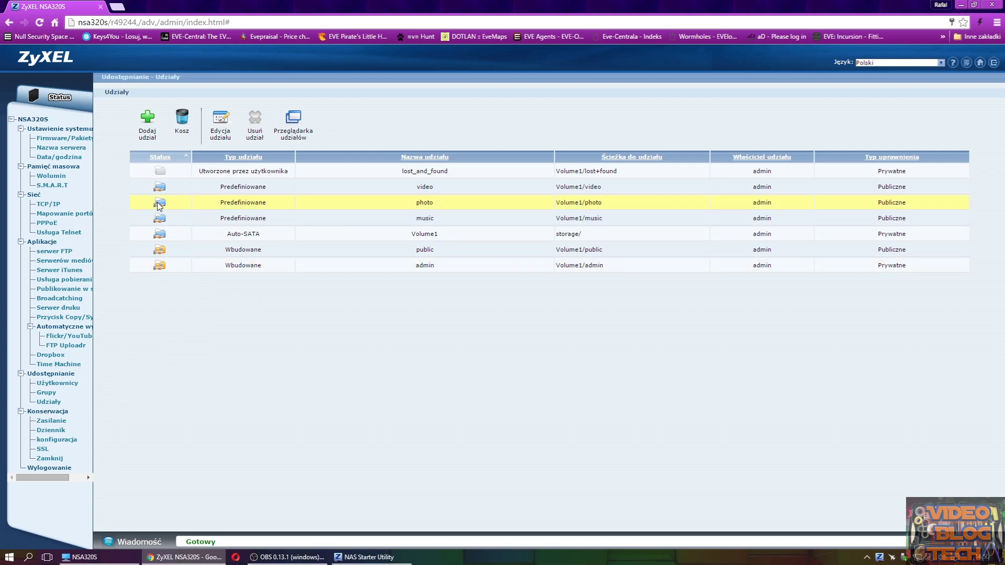
pyautogui.click(221, 118)
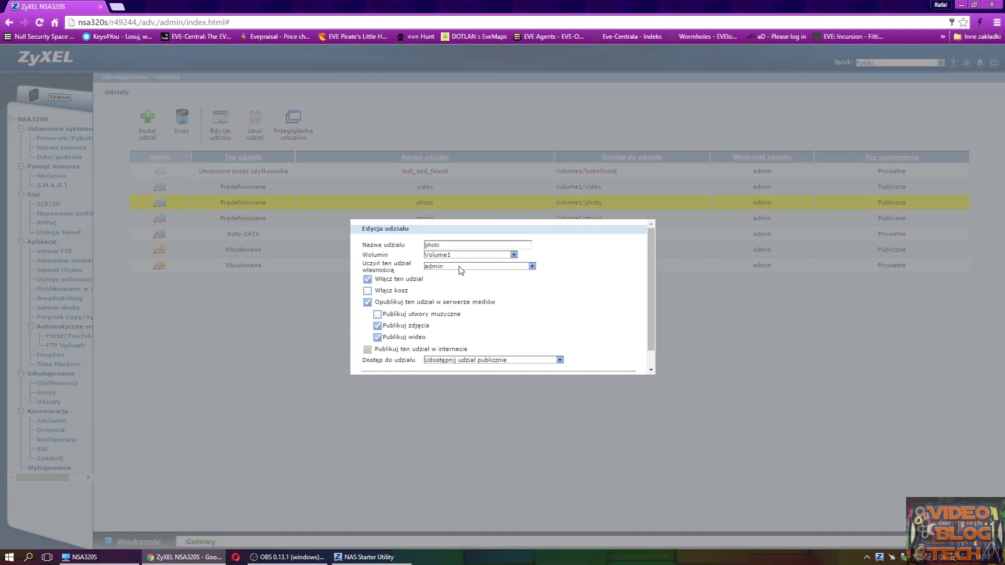
# - Keep admin as the photo share's owner, set its access to Zaawansowane, and open Edycja
pyautogui.click(524, 267)
pyautogui.click(433, 272)
pyautogui.scroll(-1, 597, 330)
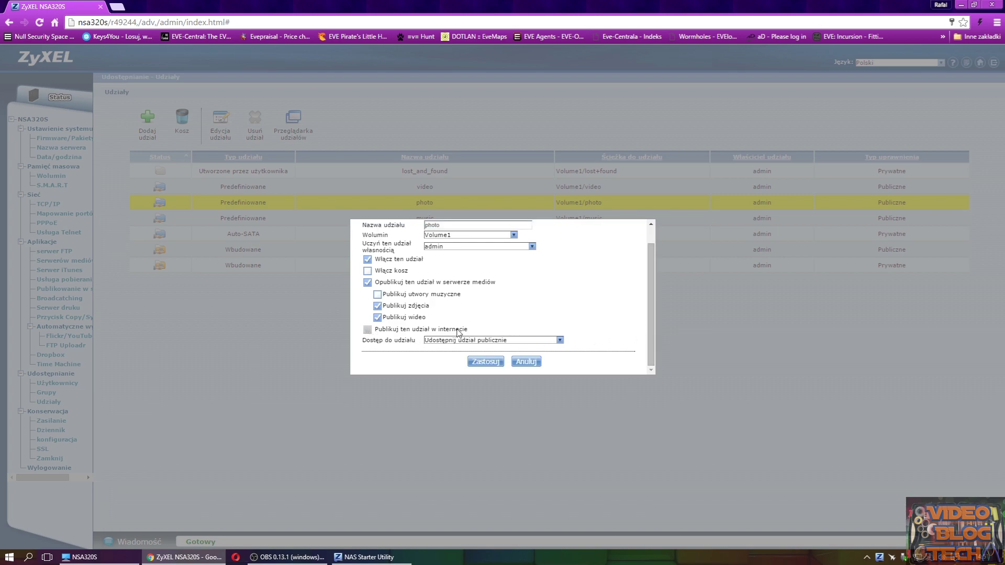
pyautogui.click(495, 343)
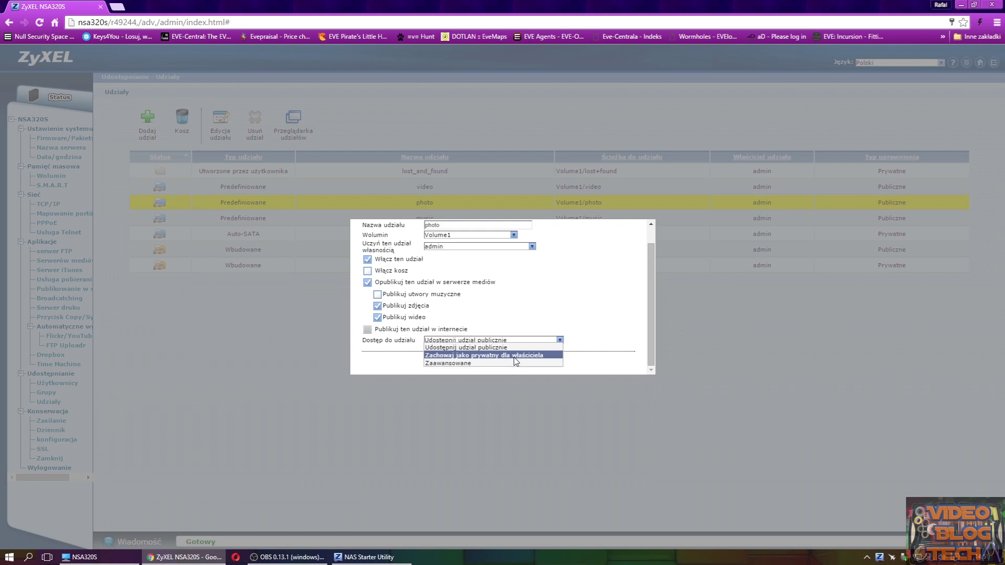
pyautogui.click(515, 364)
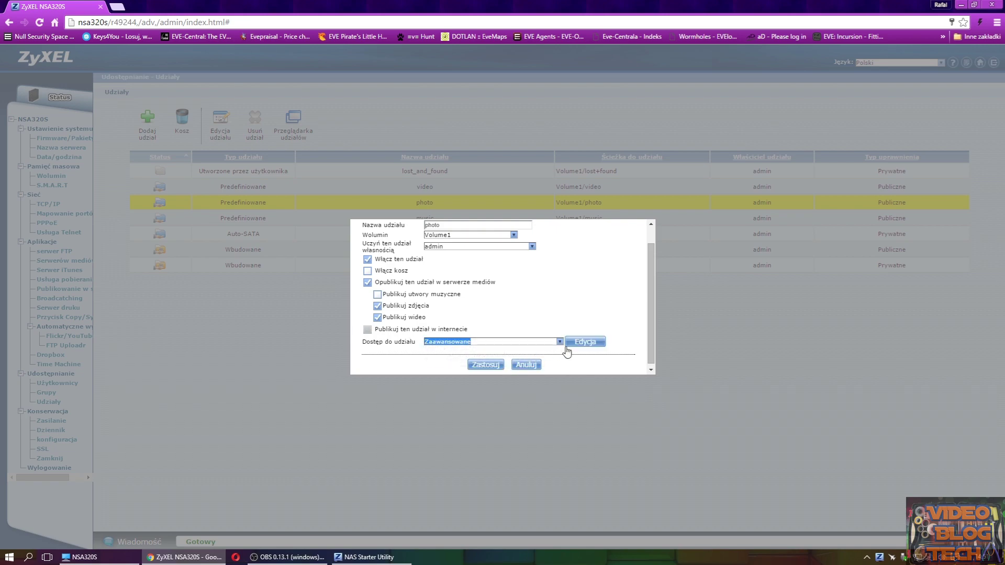
pyautogui.click(585, 342)
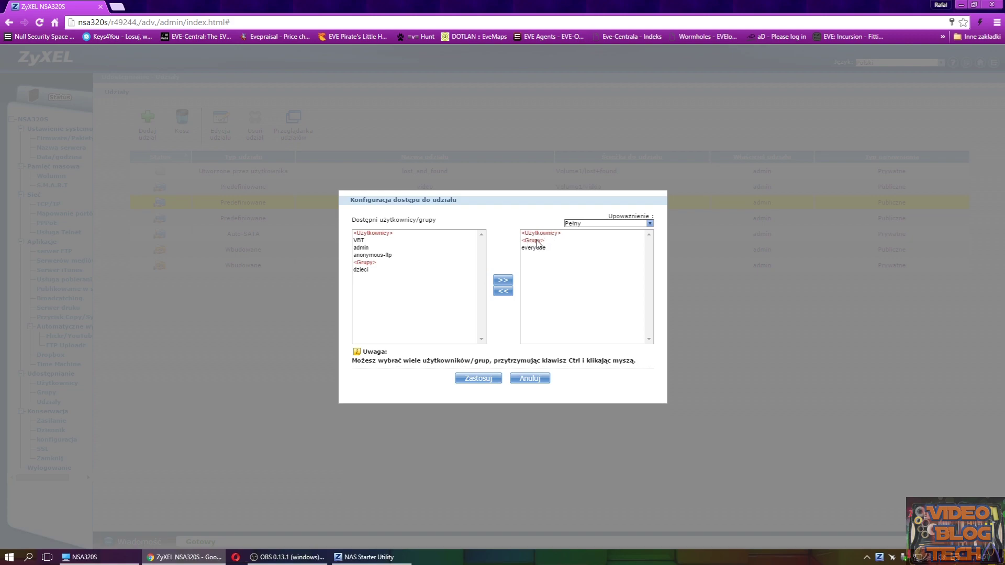
# - Add the dzieci group and the admin user to the photo share's access list and save
pyautogui.click(360, 240)
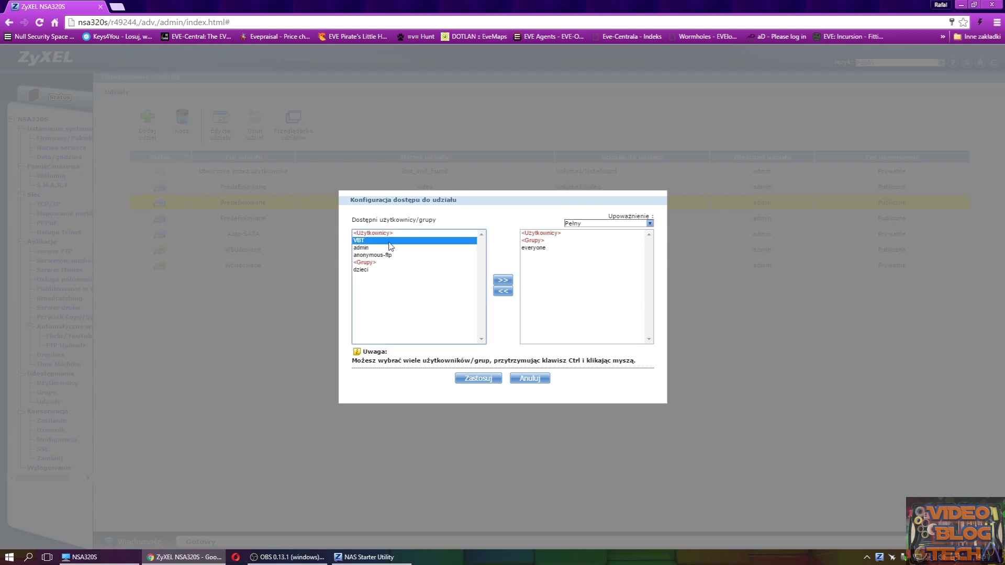
pyautogui.click(371, 270)
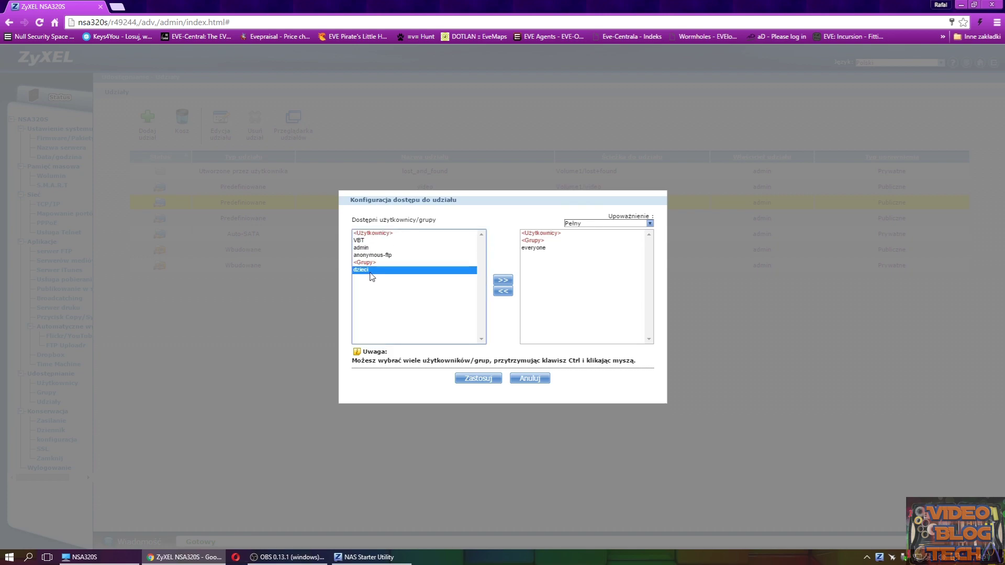
pyautogui.click(501, 280)
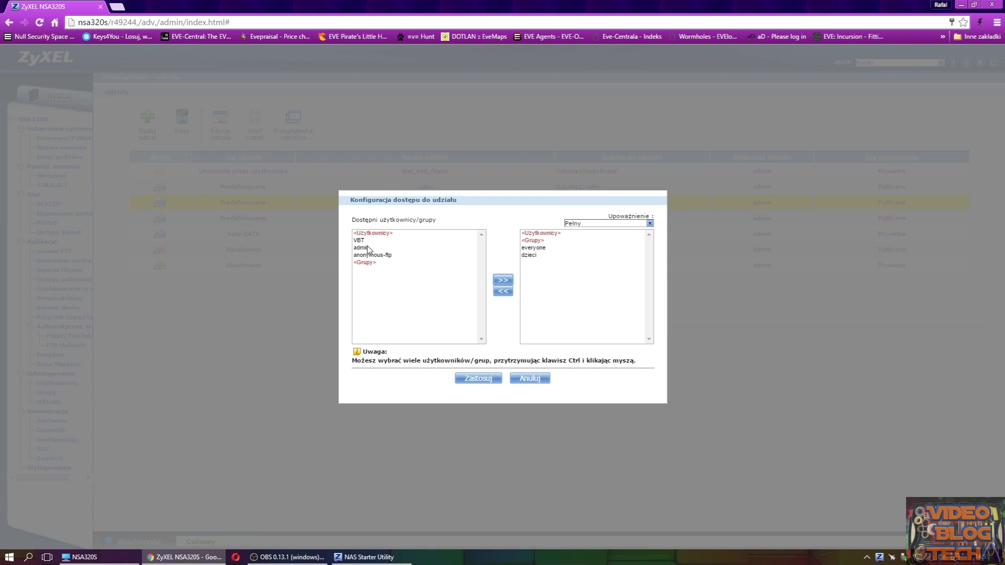
pyautogui.click(367, 248)
pyautogui.click(502, 280)
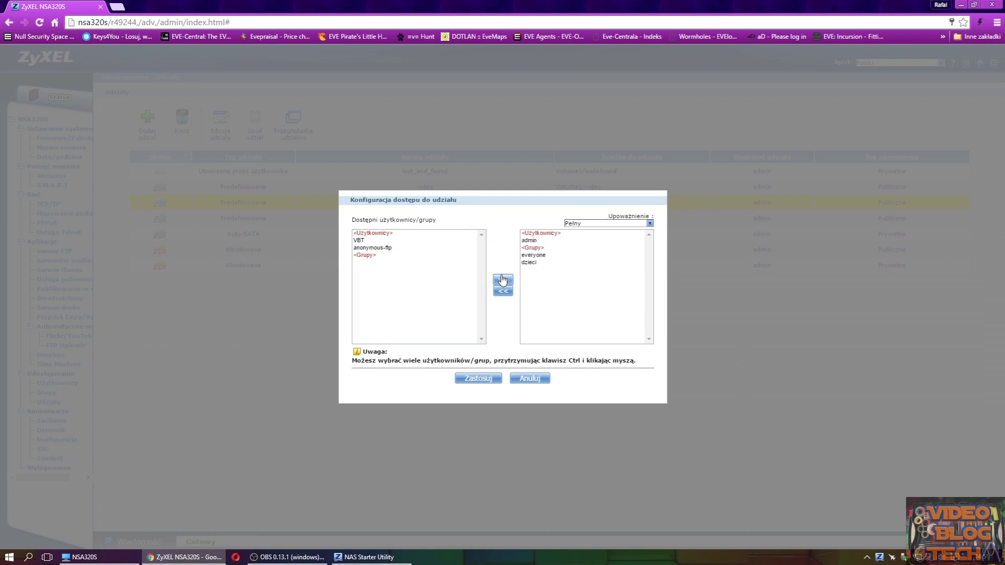
pyautogui.click(479, 379)
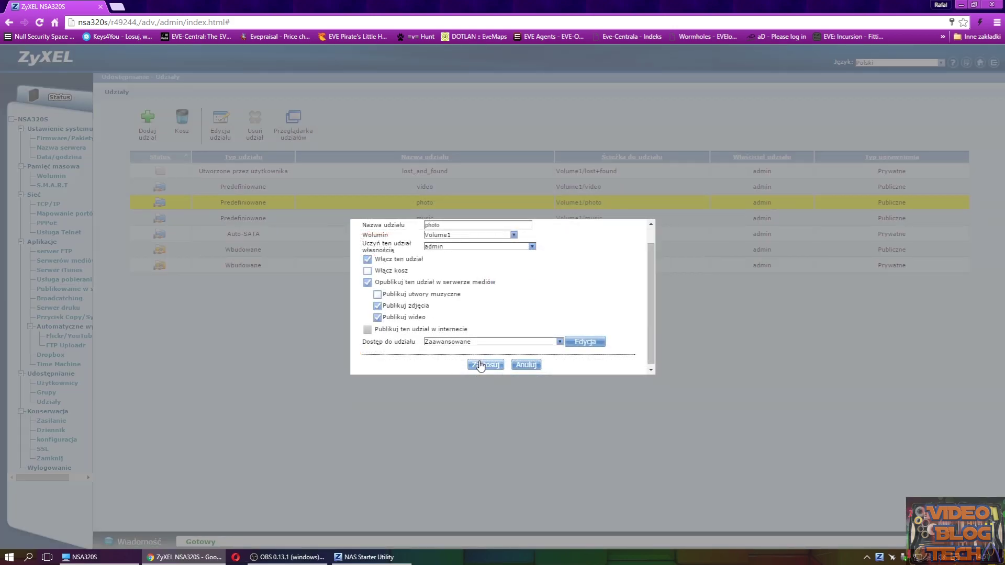
pyautogui.click(480, 365)
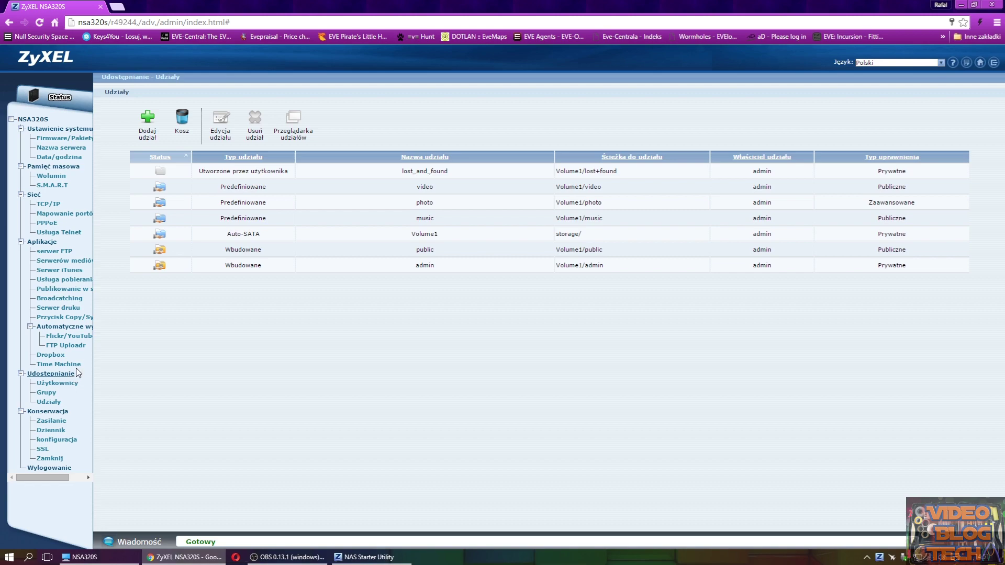
# - Go to Konserwacja > Zasilanie and turn off disk LED blinking during sleep
pyautogui.click(56, 422)
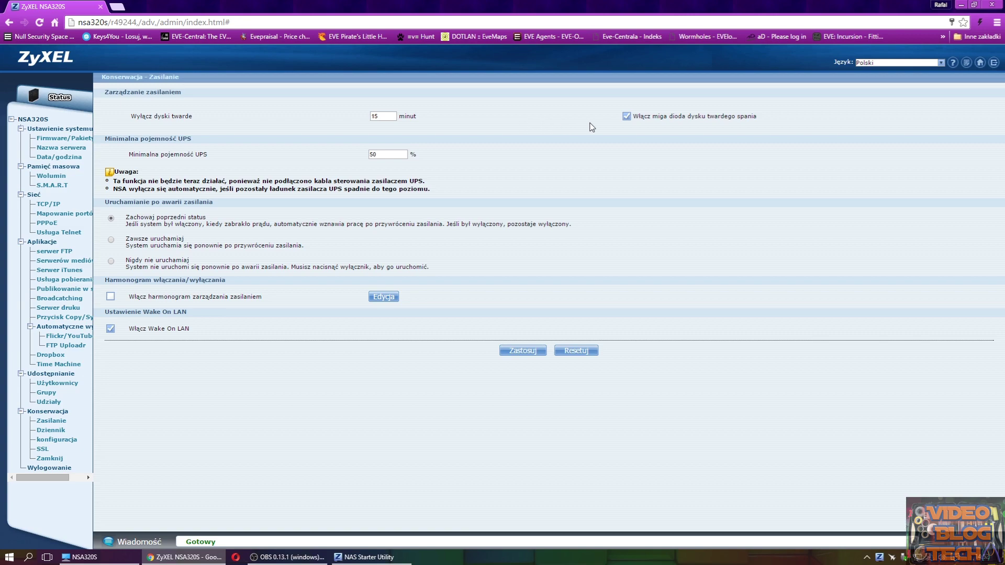
pyautogui.click(626, 116)
# - Set power-failure recovery to Zawsze uruchamiaj so the NAS always restarts
pyautogui.click(111, 240)
# - Add a Wyłączenie entry, Co dzień at 23:00 with a 1-day interval, to the power schedule and apply
pyautogui.click(376, 298)
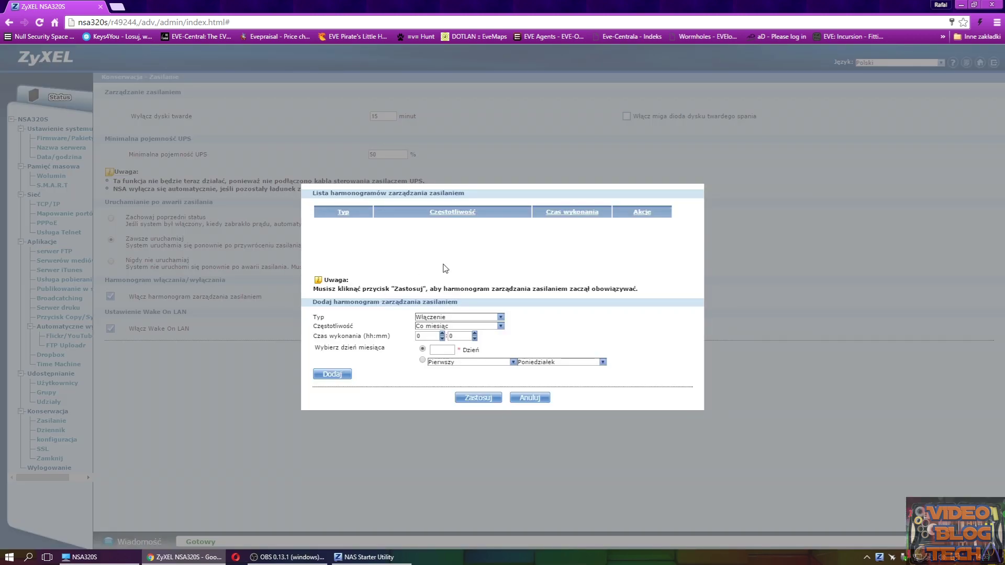
pyautogui.click(449, 319)
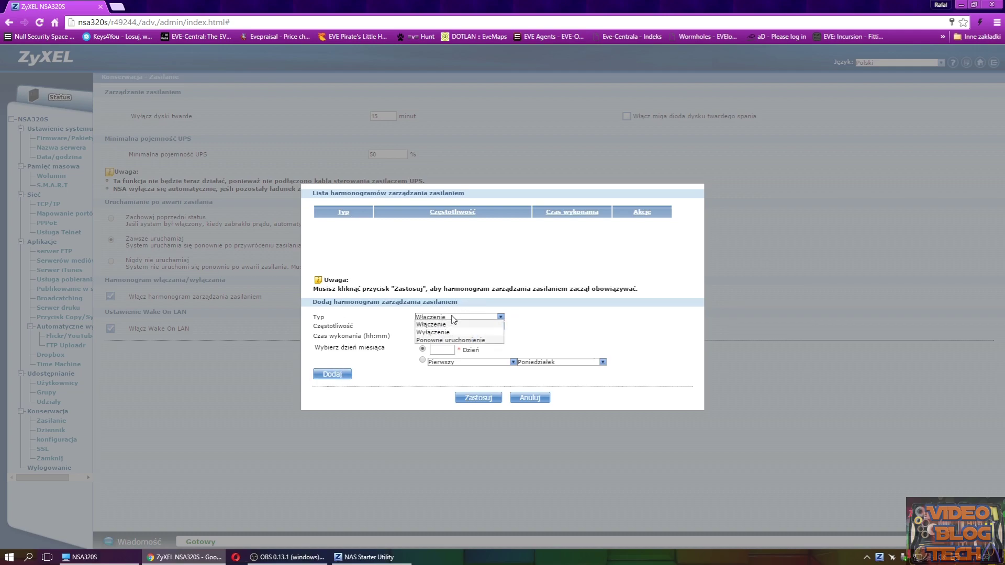
pyautogui.click(449, 332)
pyautogui.click(445, 326)
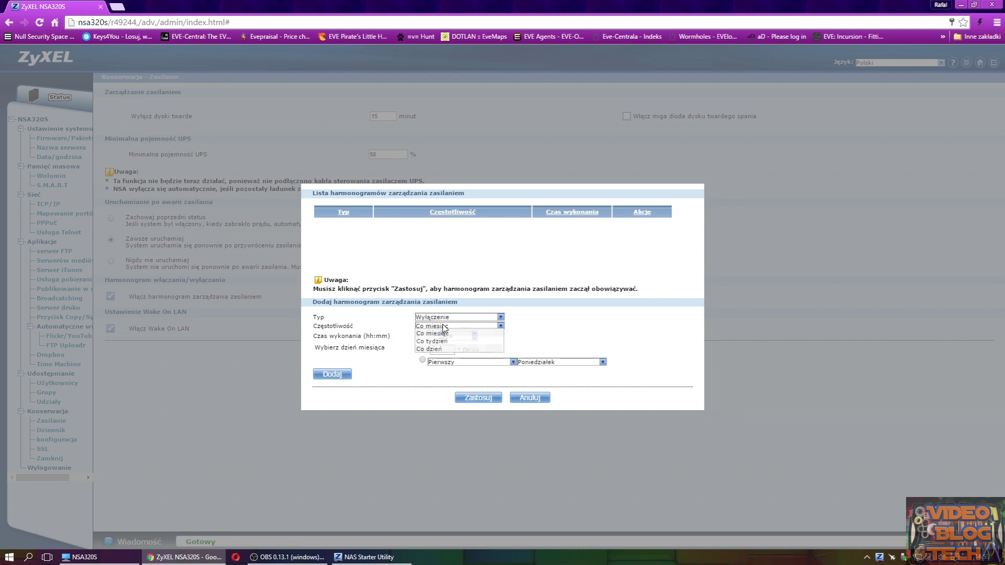
pyautogui.click(456, 349)
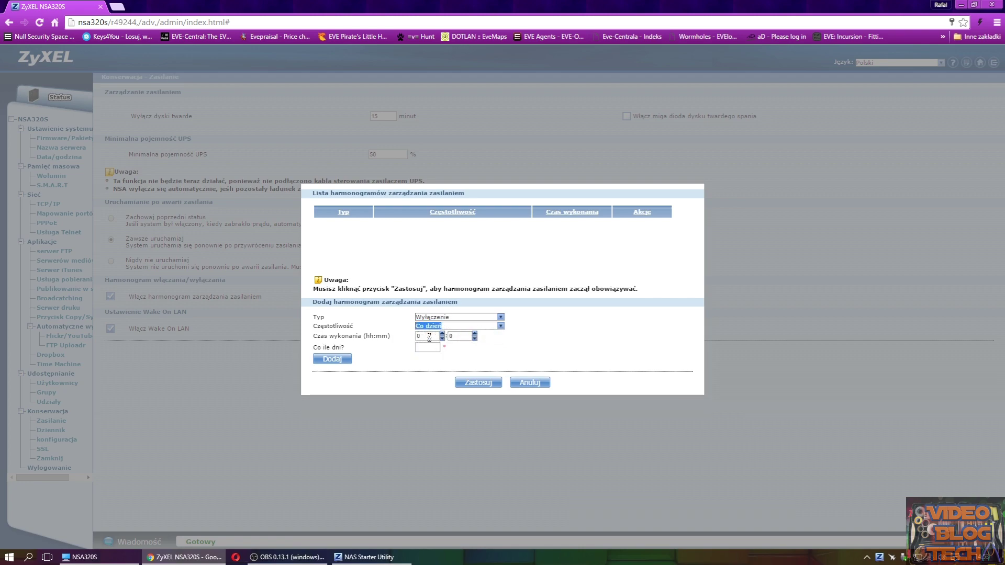
pyautogui.doubleClick(430, 336)
pyautogui.click(332, 359)
pyautogui.click(424, 347)
pyautogui.write('1')
pyautogui.click(330, 359)
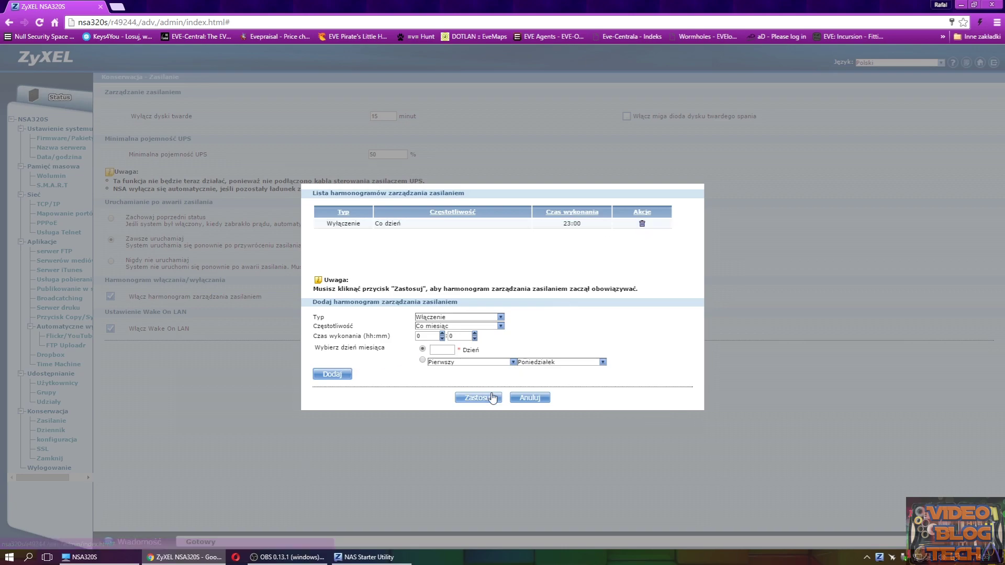
pyautogui.click(479, 397)
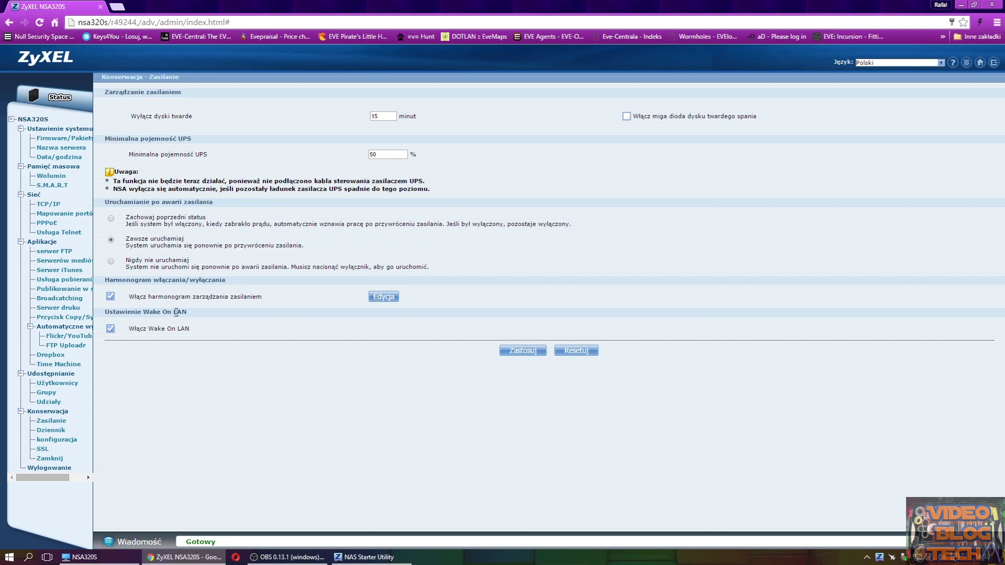
pyautogui.click(385, 299)
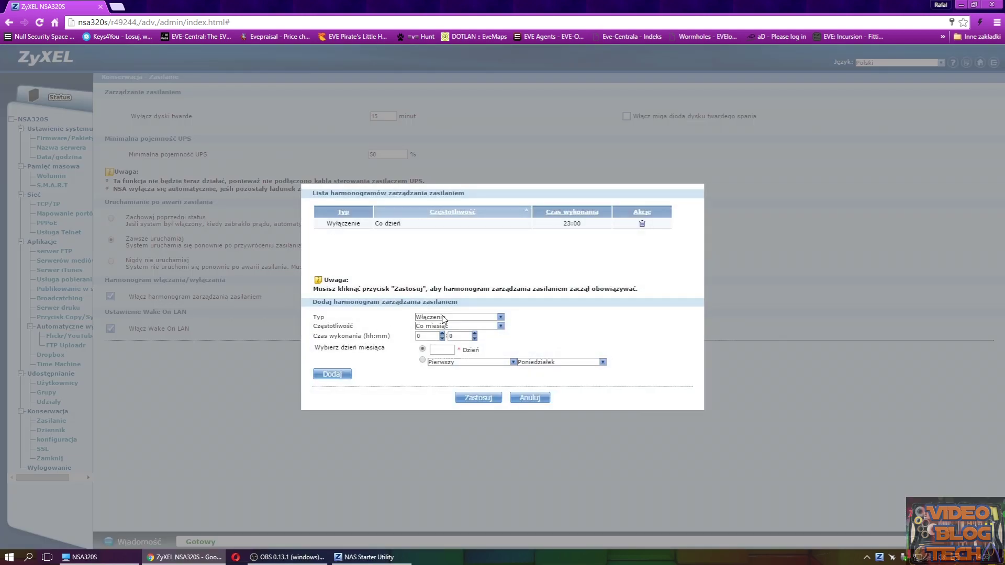
# - Add a daily Włączenie (power-on) at 07:00 to the power schedule and apply it
pyautogui.click(445, 317)
pyautogui.click(430, 325)
pyautogui.click(428, 326)
pyautogui.click(434, 349)
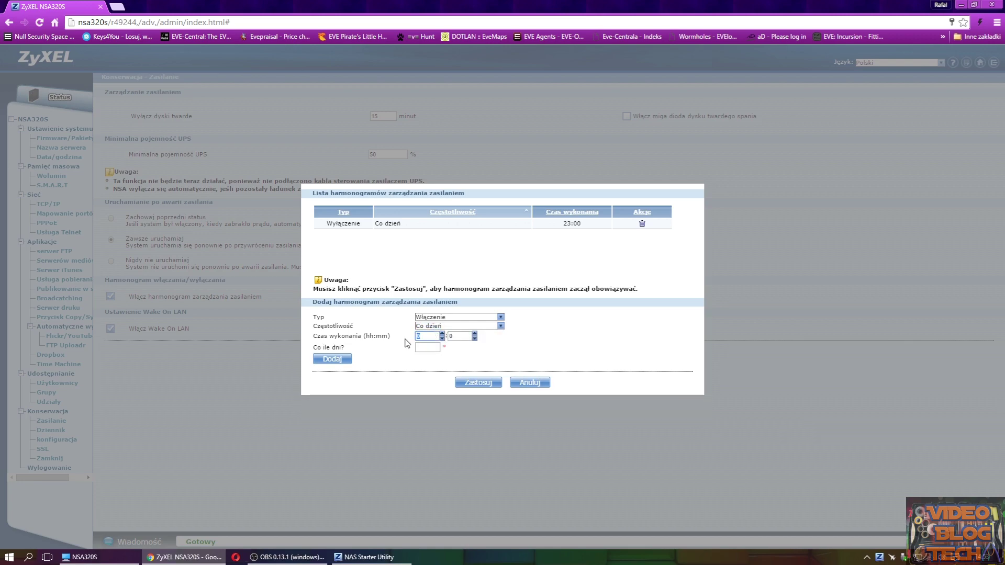
pyautogui.write('7')
pyautogui.click(420, 347)
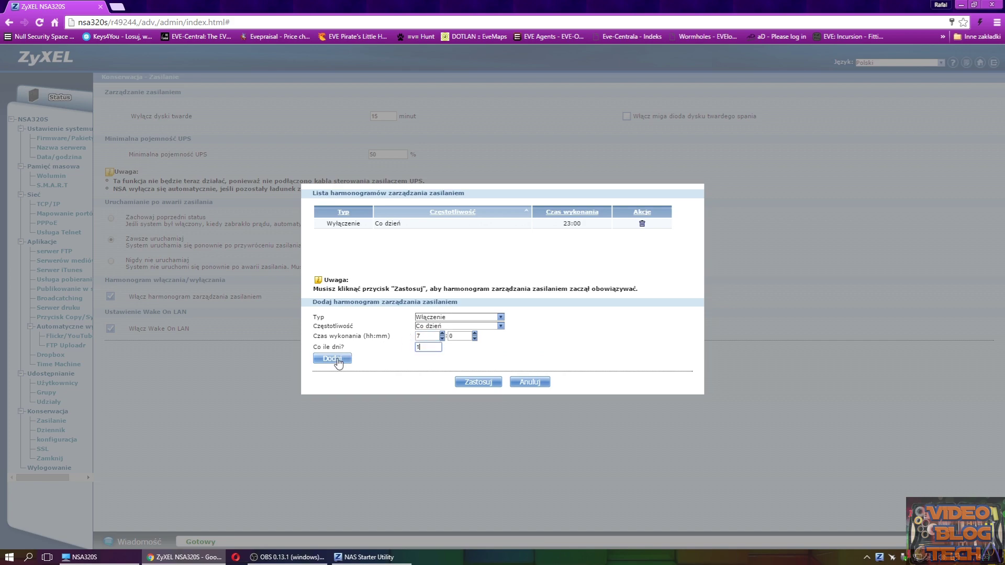
pyautogui.click(334, 358)
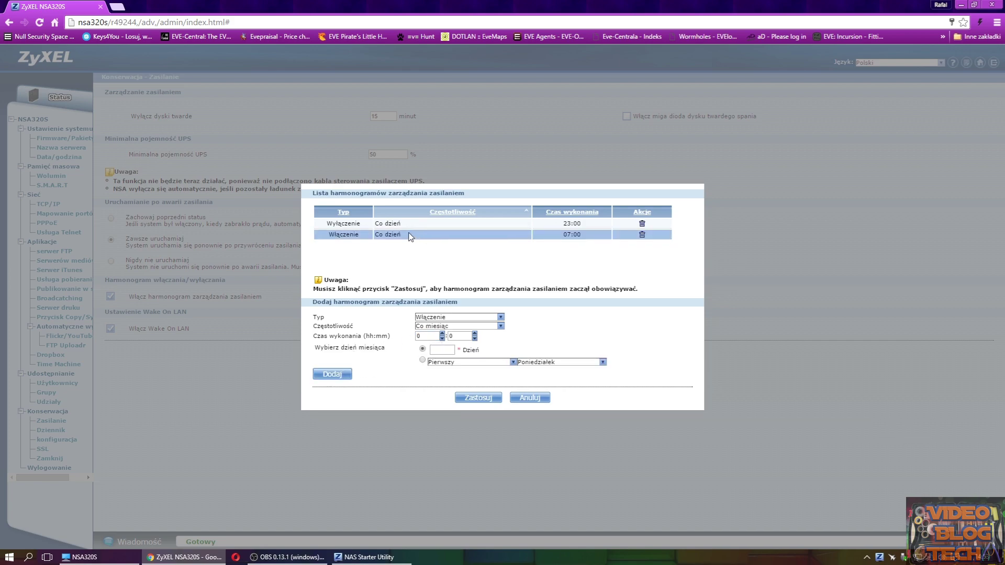
pyautogui.moveTo(410, 235); pyautogui.dragTo(406, 217)
pyautogui.click(399, 249)
pyautogui.click(477, 397)
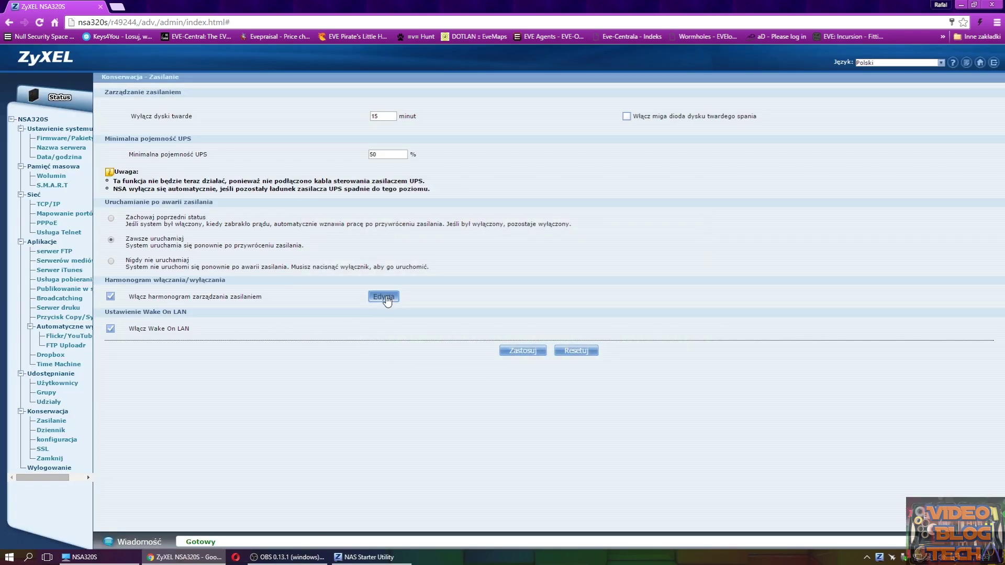
# - Review the monthly week and weekday schedule options, reapply unchanged, and open the system log
pyautogui.click(384, 294)
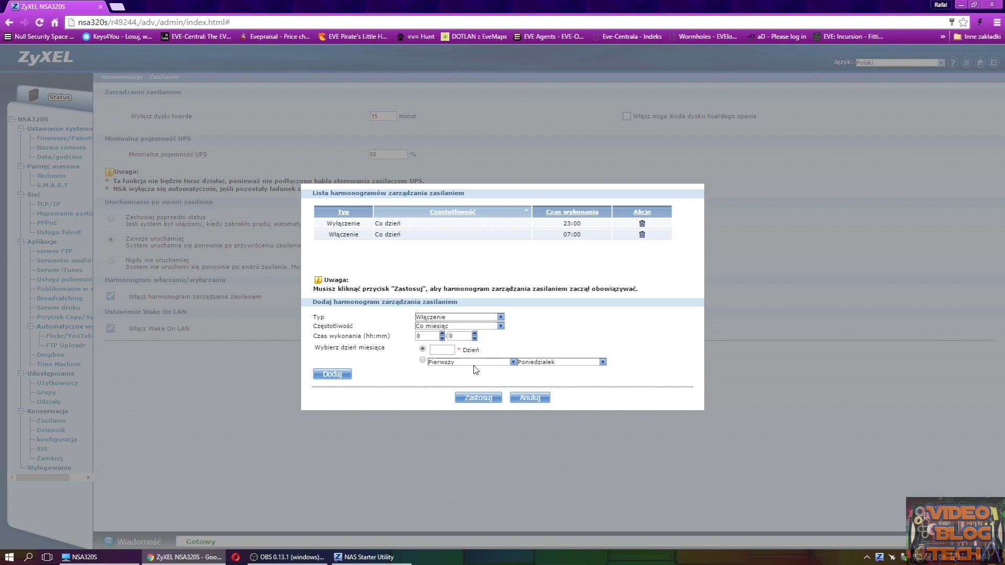
pyautogui.click(423, 360)
pyautogui.click(446, 363)
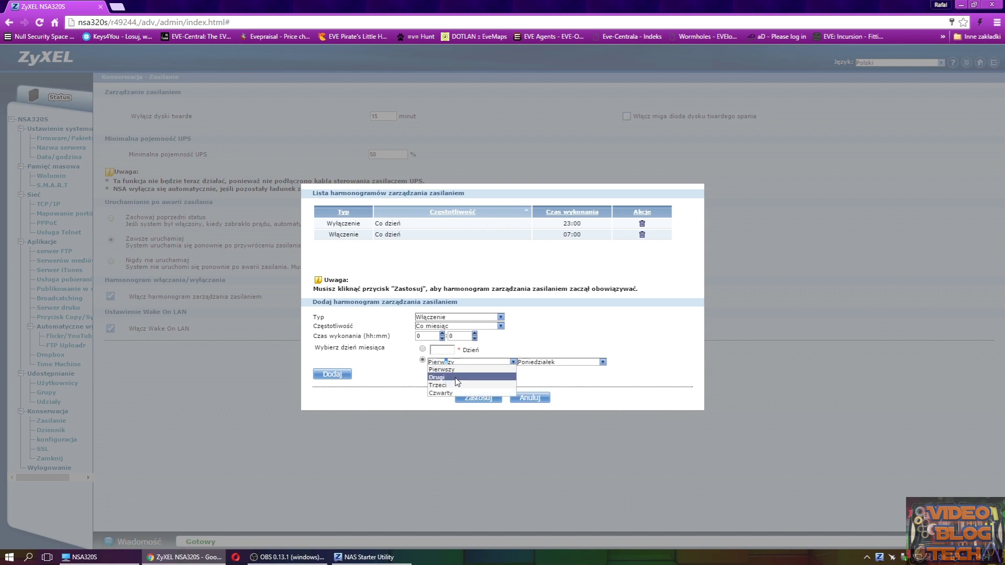
pyautogui.click(539, 362)
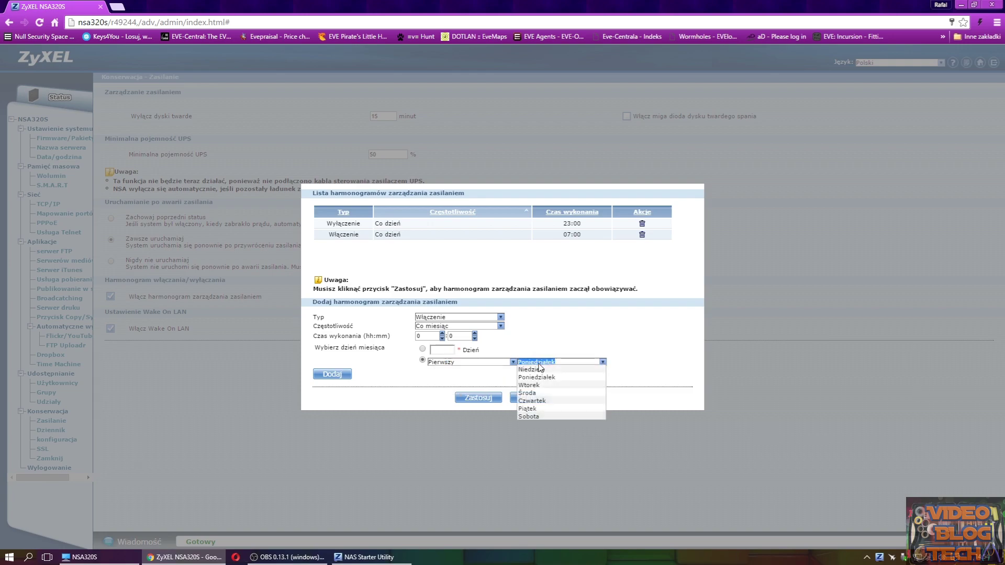
pyautogui.click(434, 350)
pyautogui.click(442, 349)
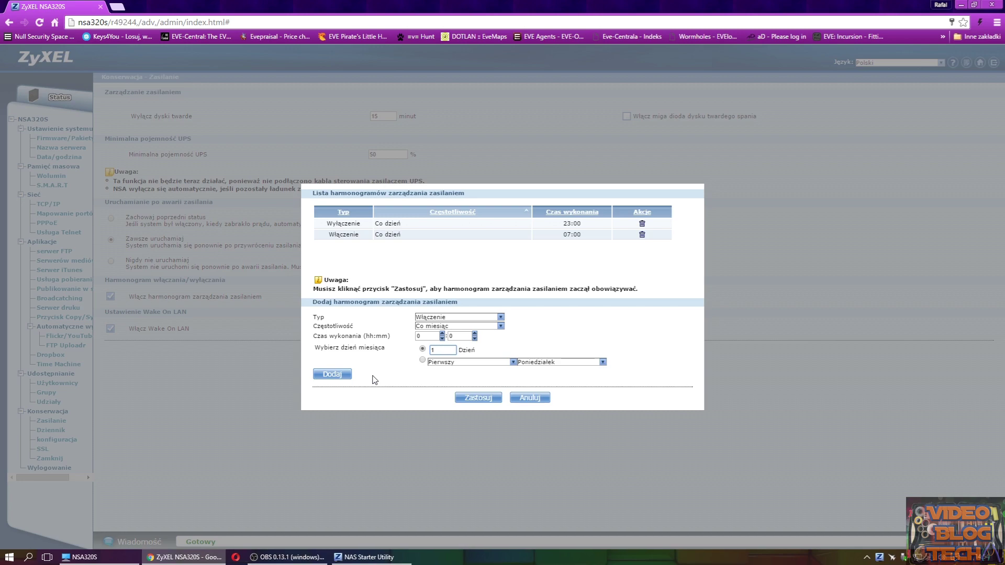
pyautogui.click(468, 400)
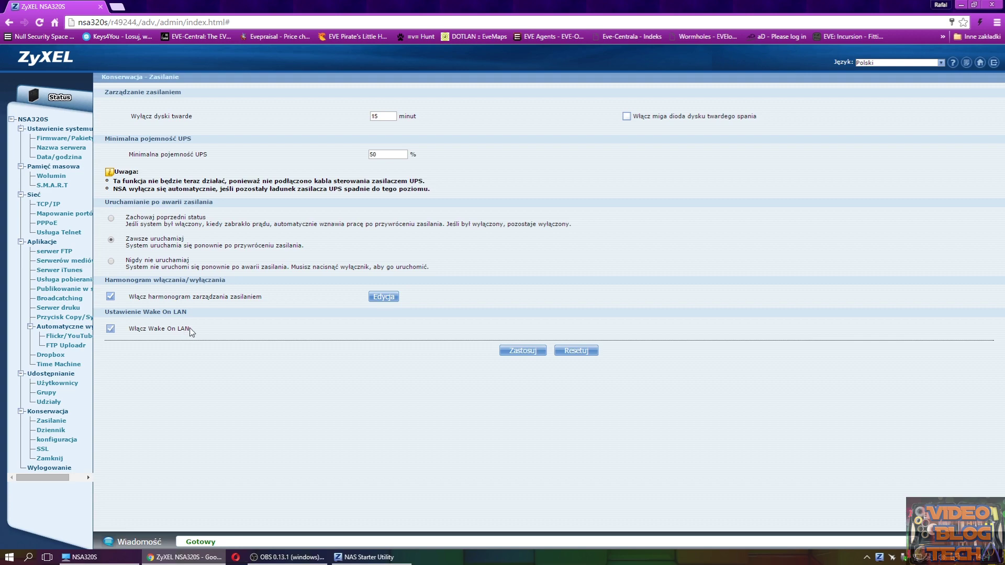
pyautogui.click(57, 432)
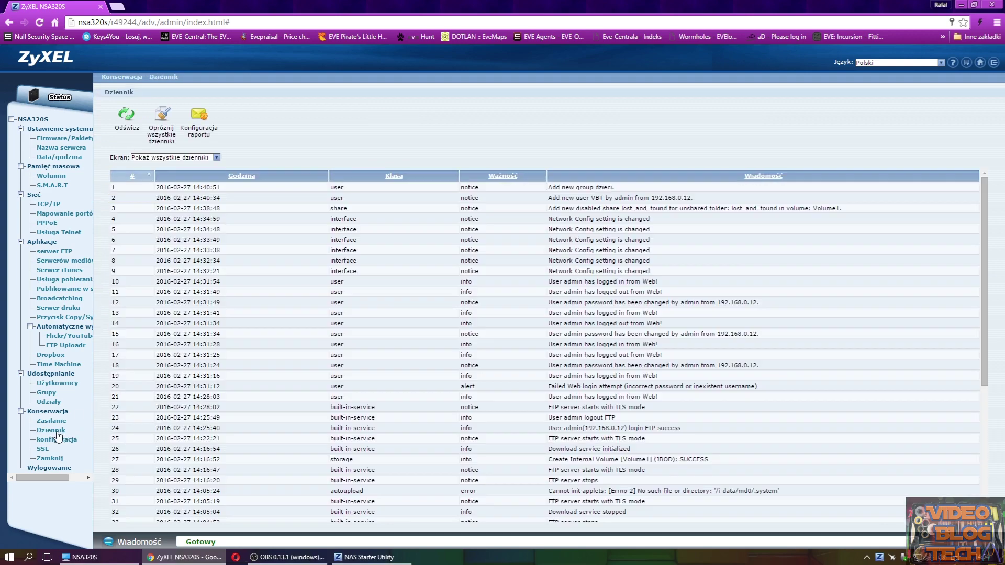
# - Filter the system log to show user, share, then storage entries
pyautogui.scroll(-4, 413, 255)
pyautogui.scroll(5, 411, 256)
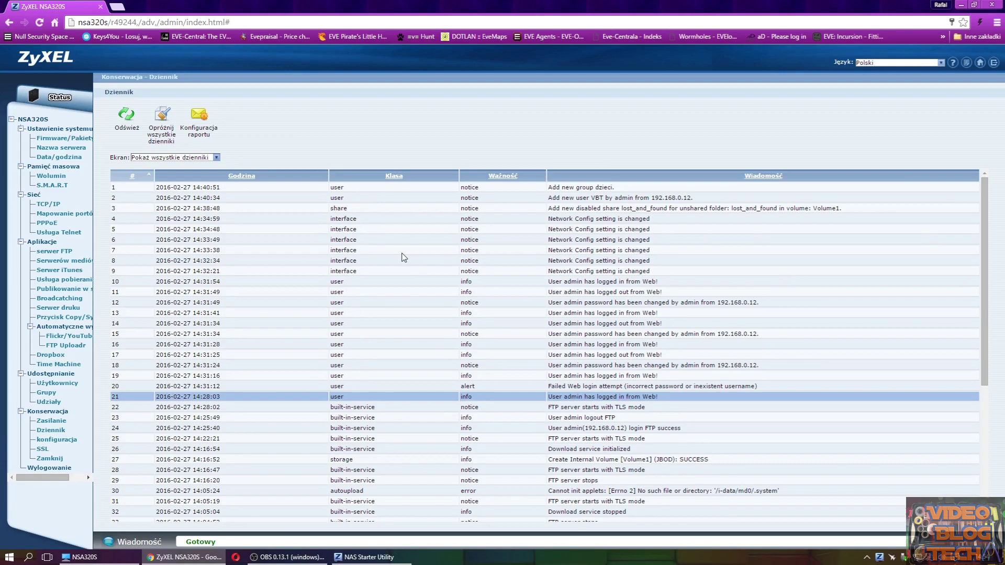
pyautogui.click(214, 158)
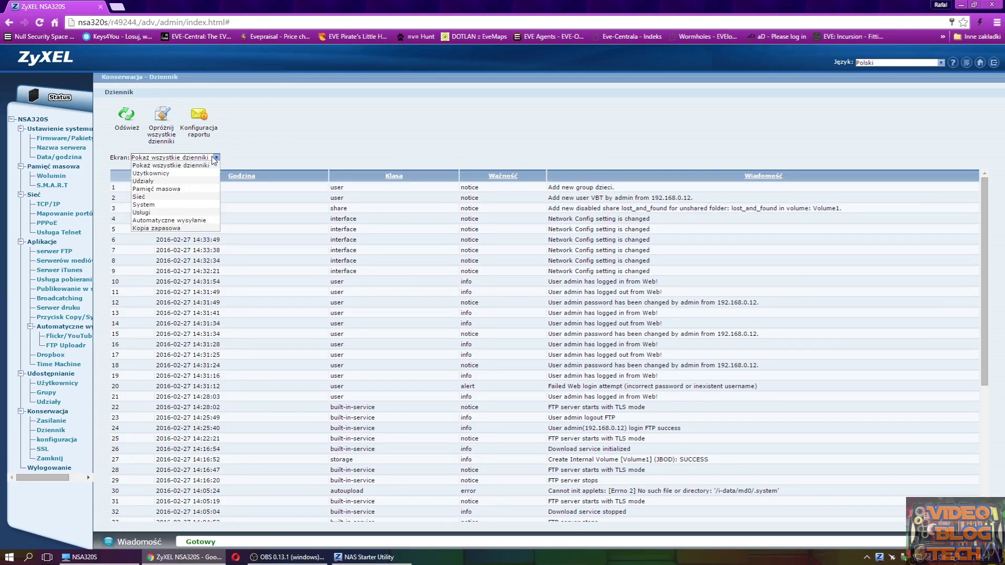
pyautogui.click(192, 173)
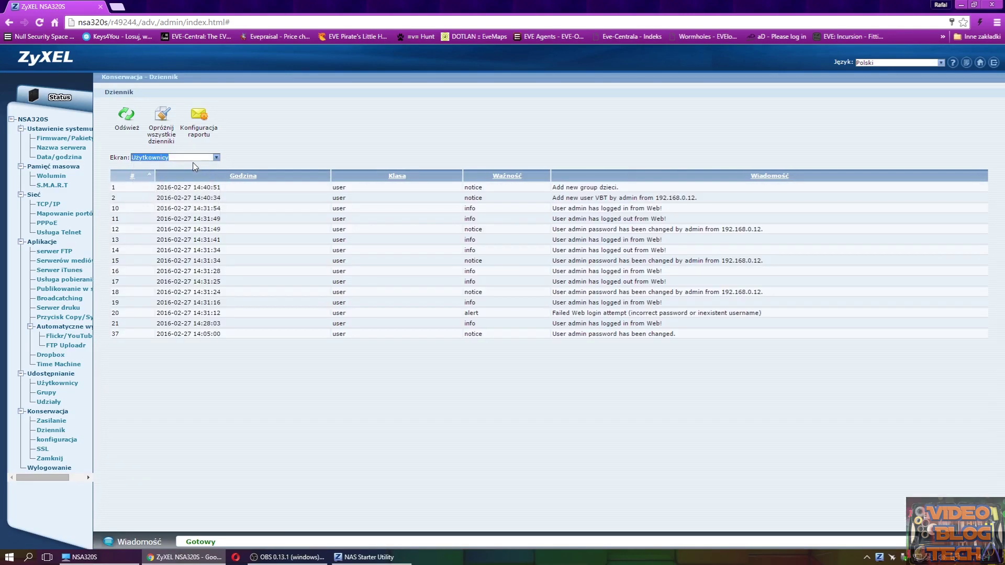
pyautogui.click(201, 160)
pyautogui.click(191, 181)
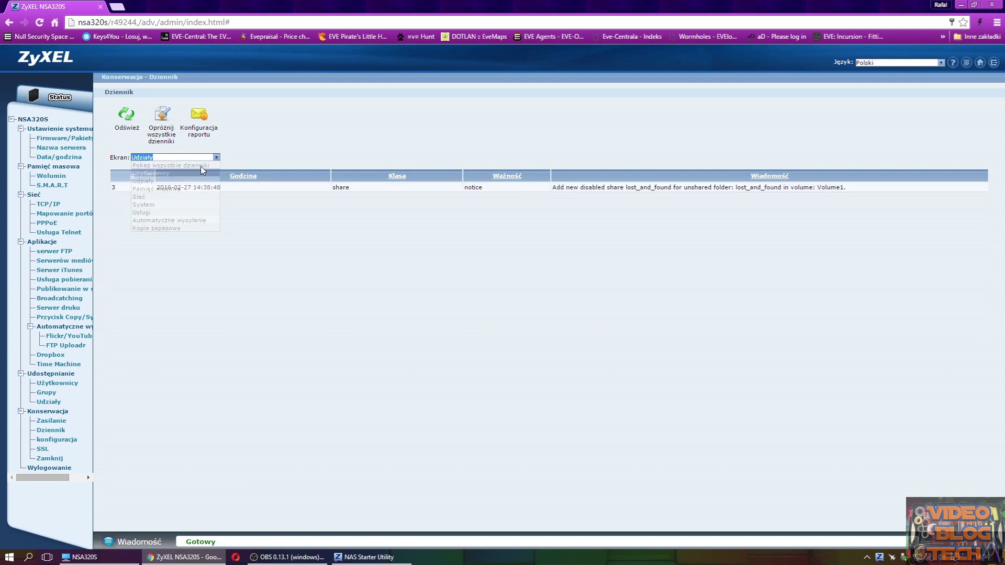
pyautogui.click(205, 159)
pyautogui.click(193, 189)
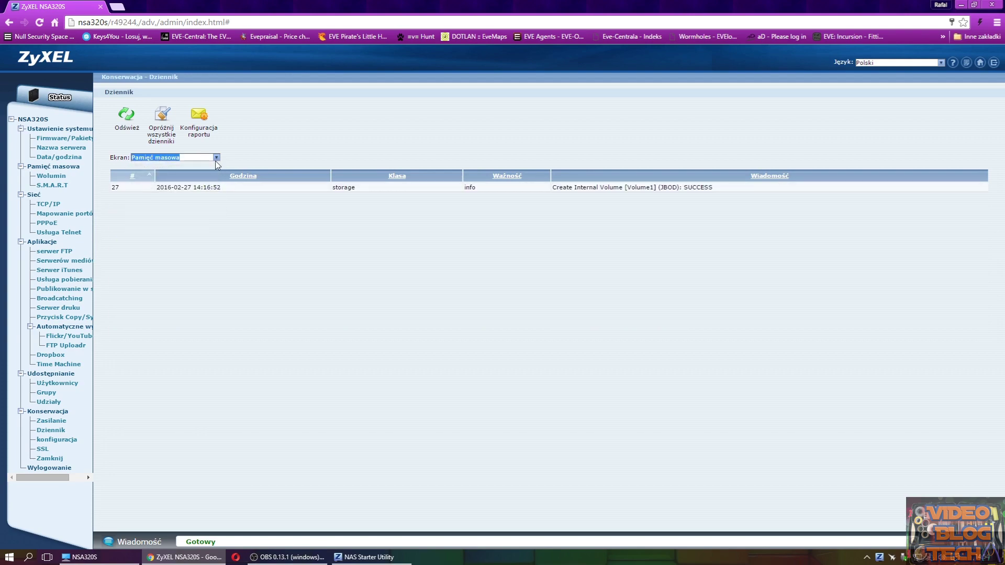
# - Filter the log by network, service and backup entries, then open the configuration backup page
pyautogui.click(213, 160)
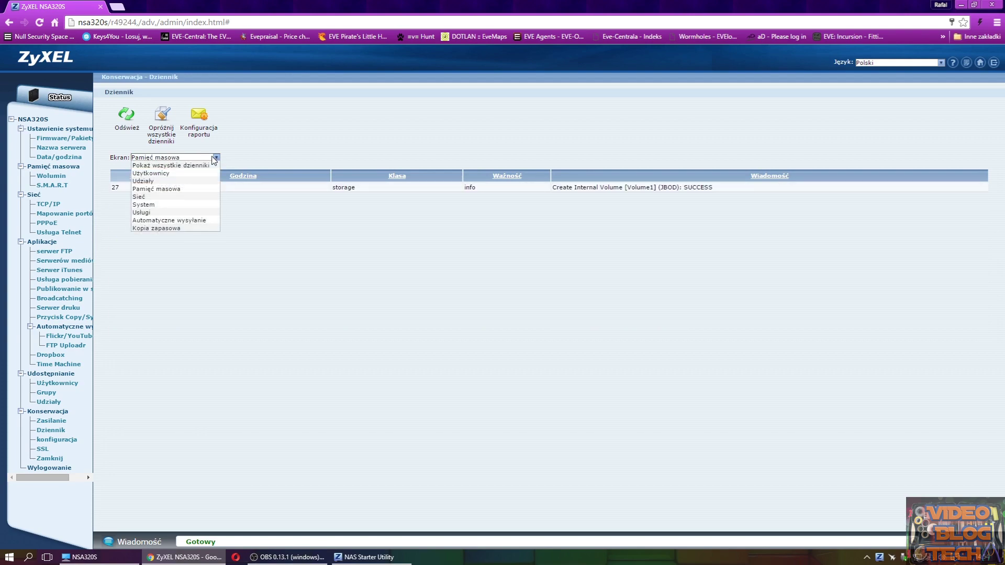
pyautogui.click(194, 196)
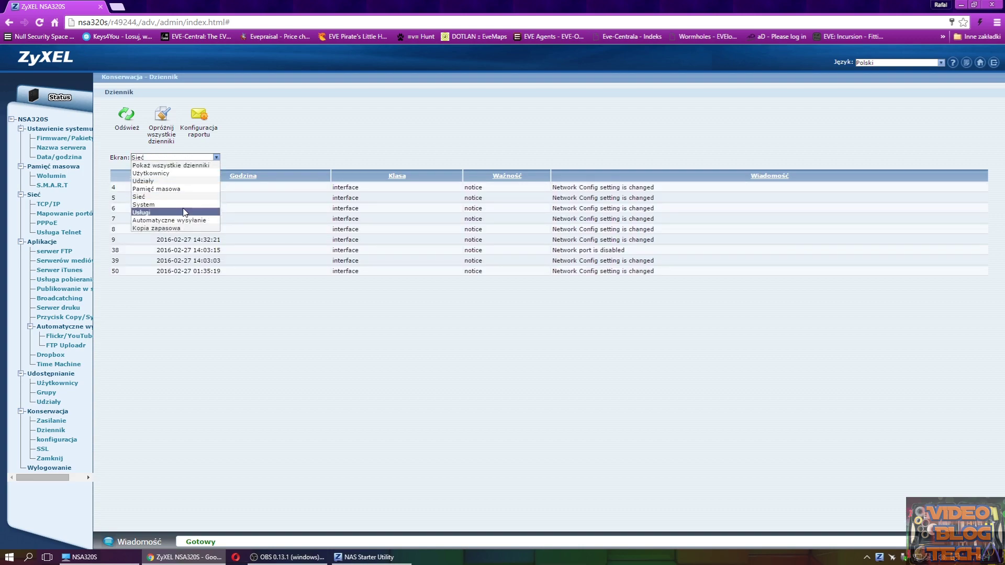
pyautogui.click(162, 213)
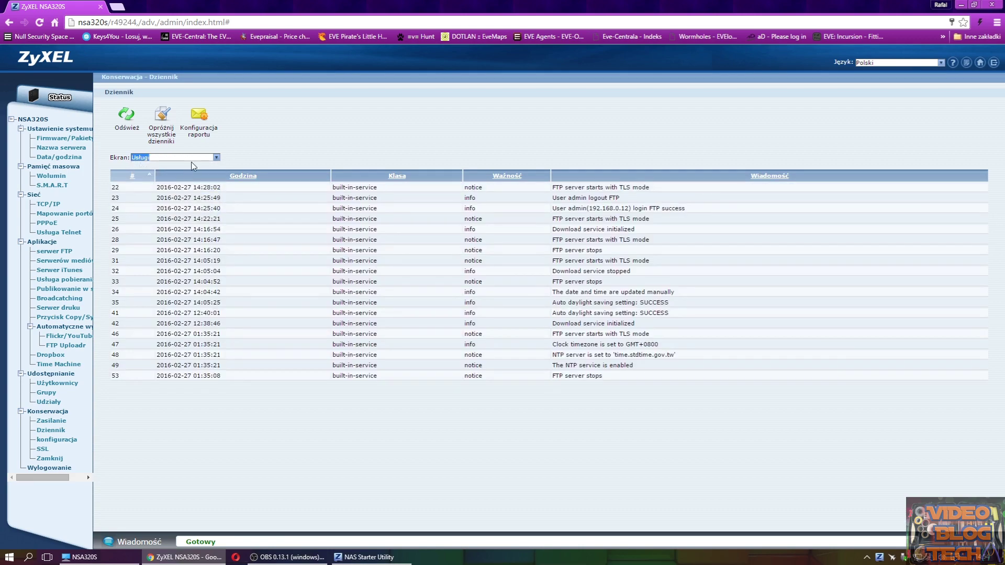
pyautogui.click(191, 158)
pyautogui.click(165, 228)
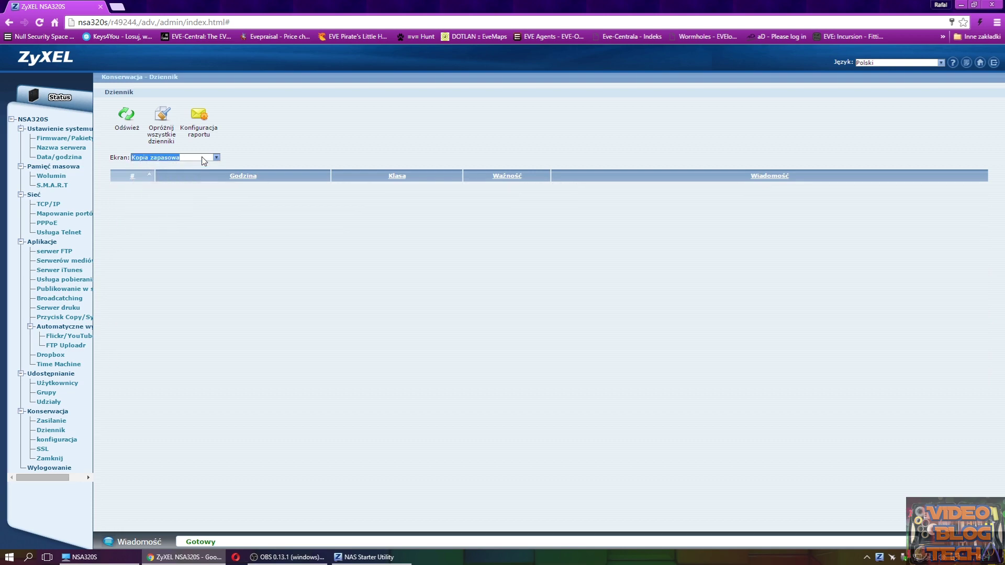
pyautogui.click(243, 154)
pyautogui.click(56, 440)
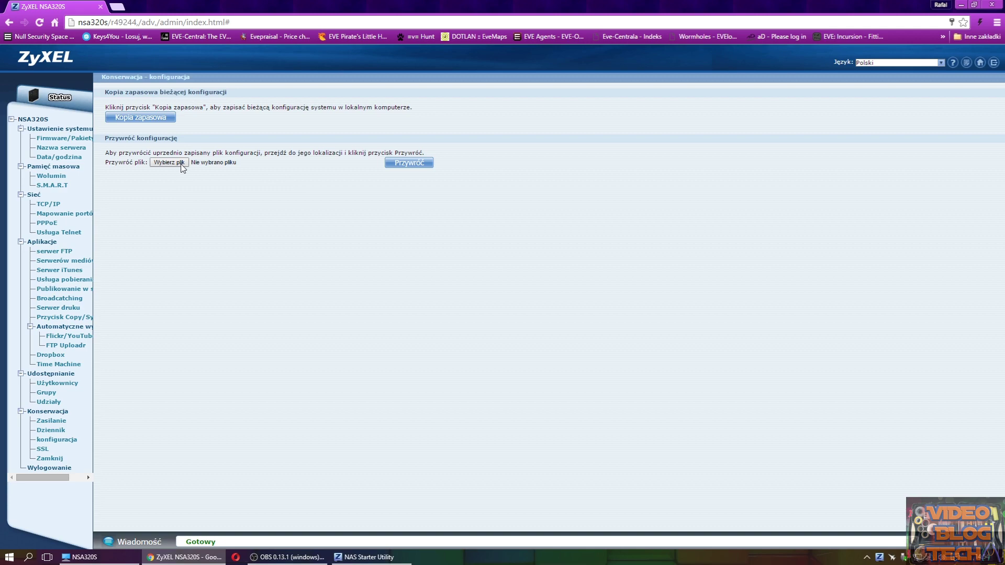
# - Visit the SSL and shutdown pages, cancel logging out, open Firmware/Pakiety, and minimize Chrome
pyautogui.click(43, 451)
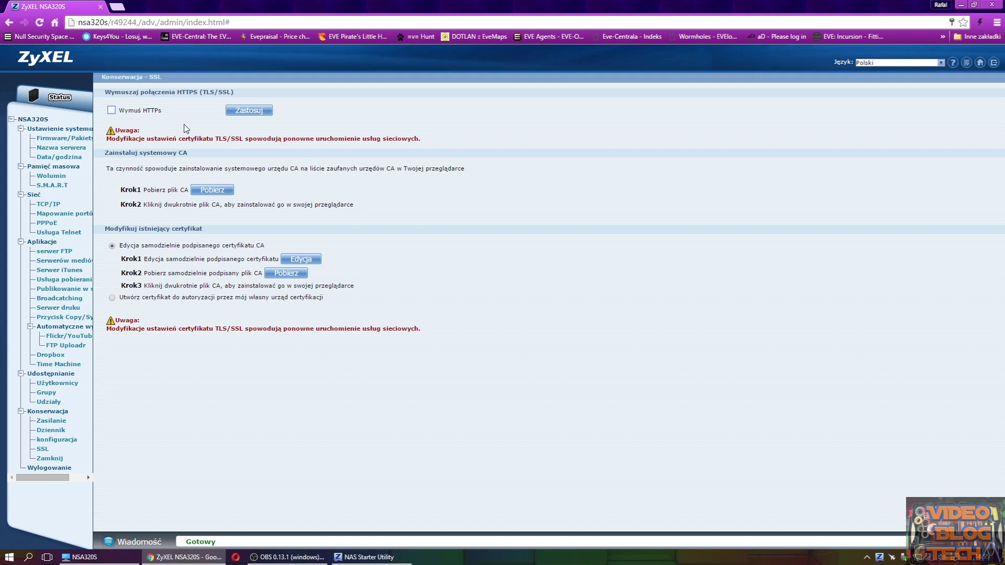
pyautogui.click(50, 458)
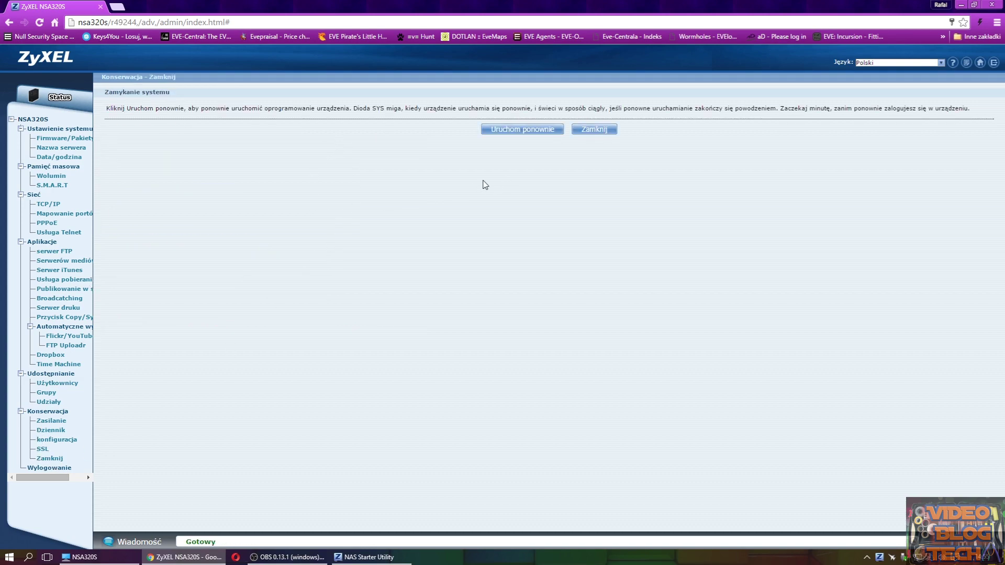
pyautogui.rightClick(57, 470)
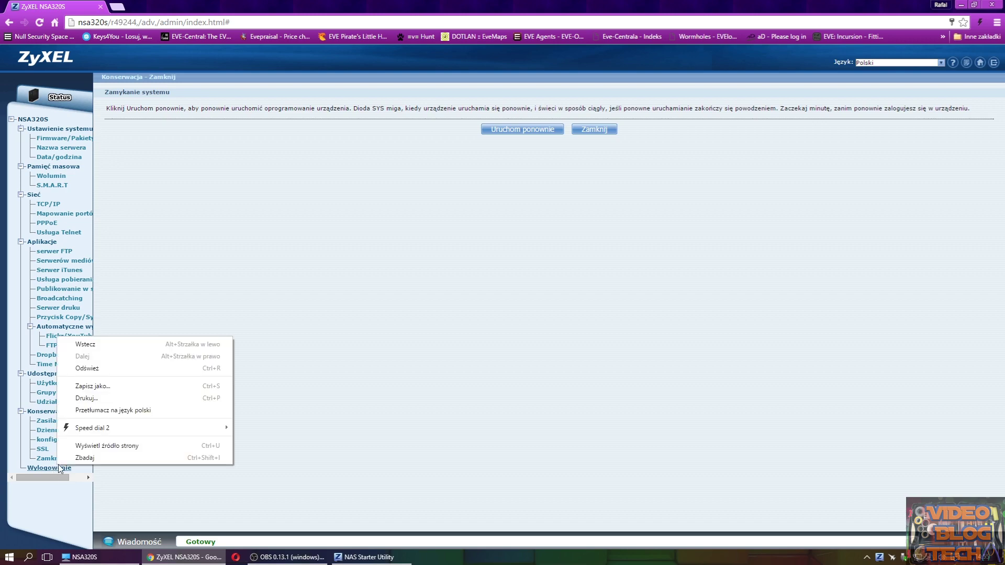
pyautogui.click(48, 467)
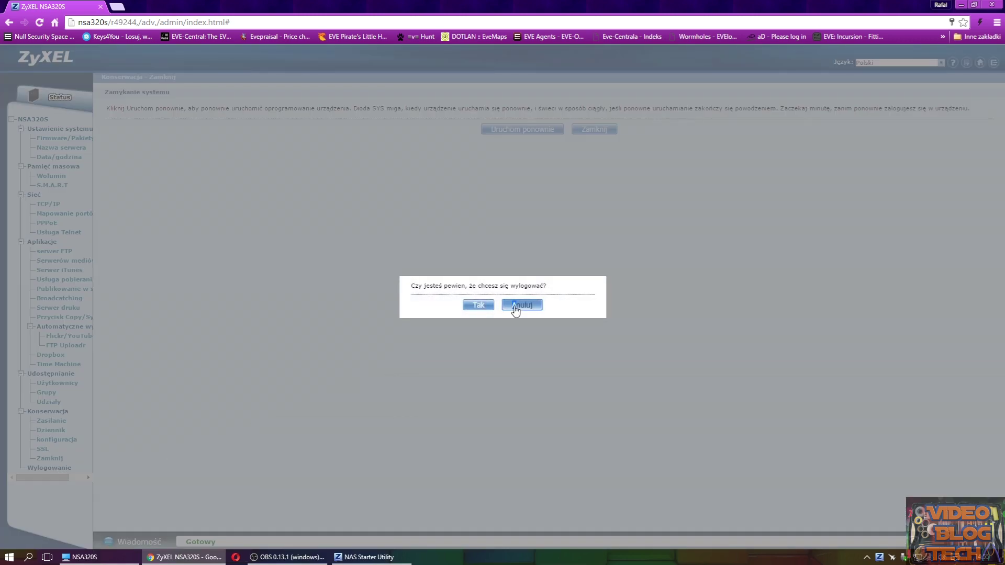
pyautogui.click(515, 305)
pyautogui.click(48, 137)
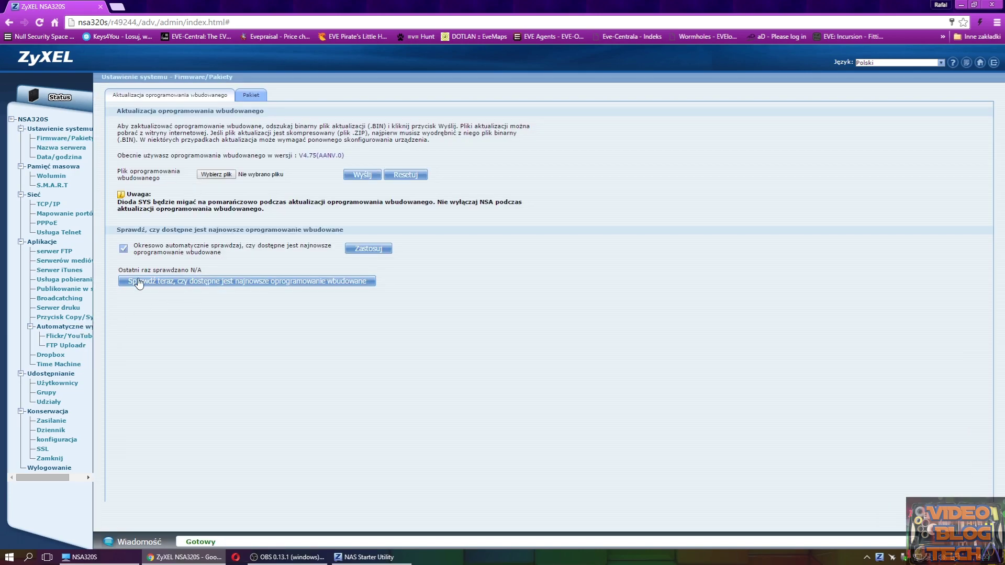
pyautogui.click(960, 5)
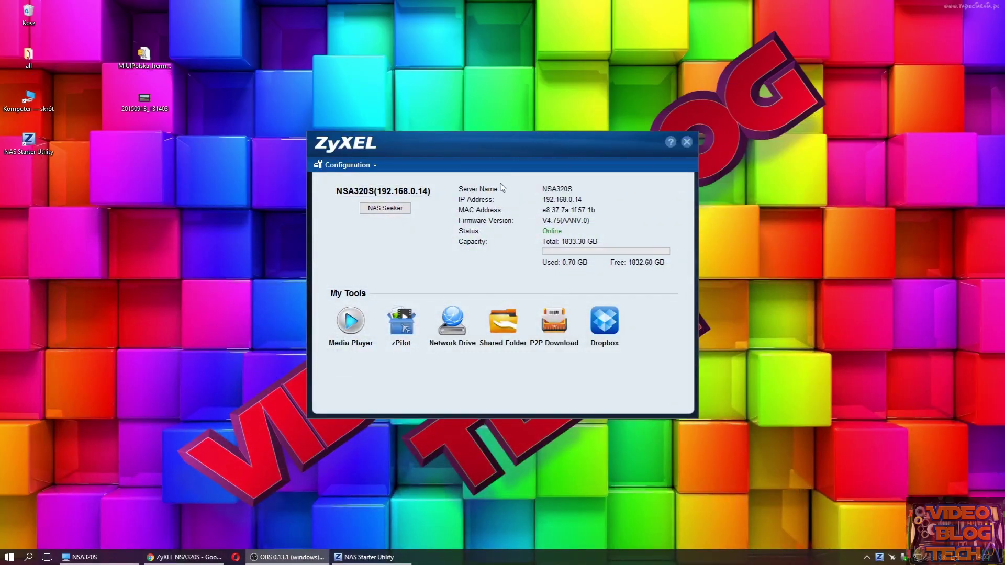
# - Reposition the NAS Starter Utility window and launch Media Player, submitting the login
pyautogui.moveTo(497, 146); pyautogui.dragTo(455, 126)
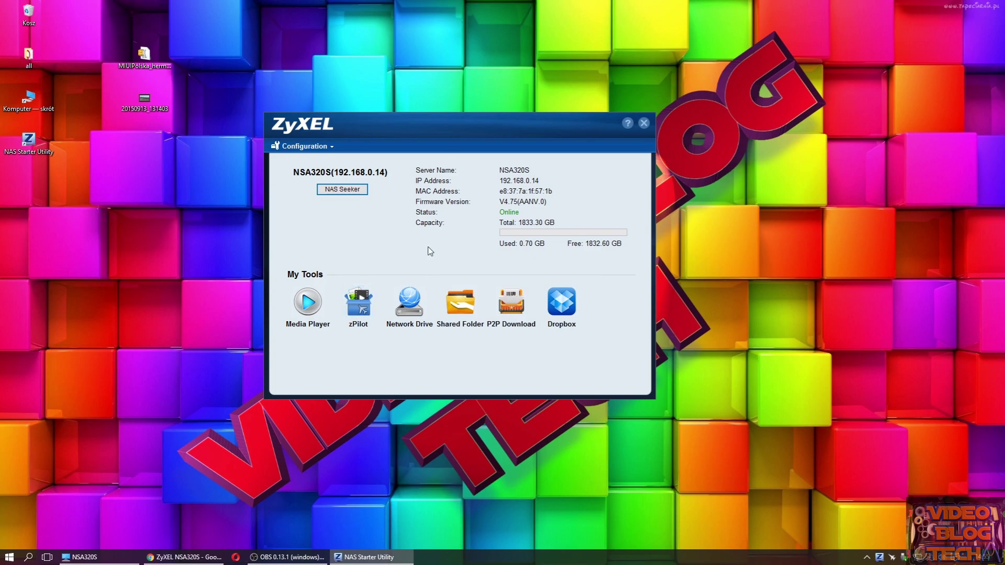
pyautogui.moveTo(375, 122); pyautogui.dragTo(375, 114)
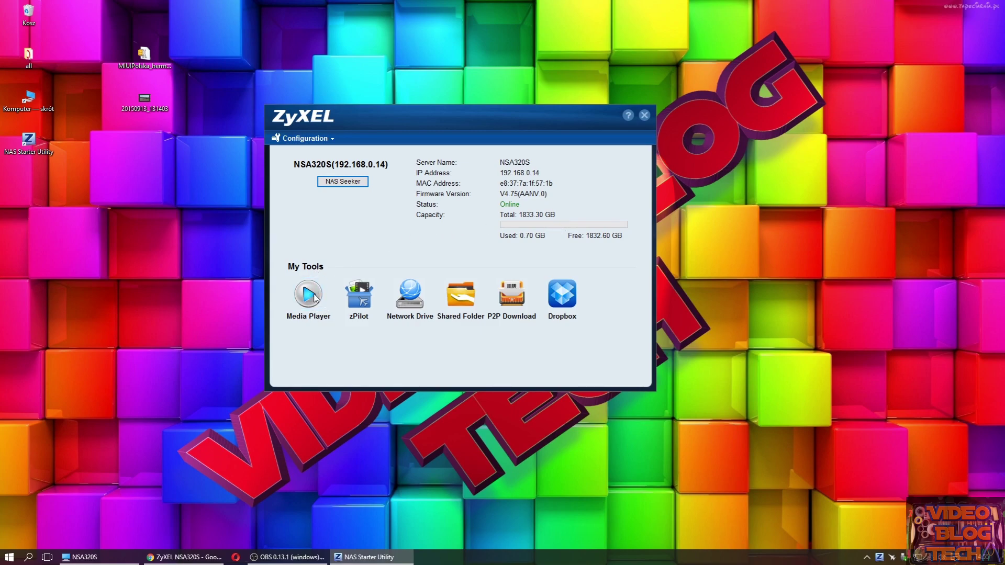
pyautogui.click(313, 296)
pyautogui.click(485, 312)
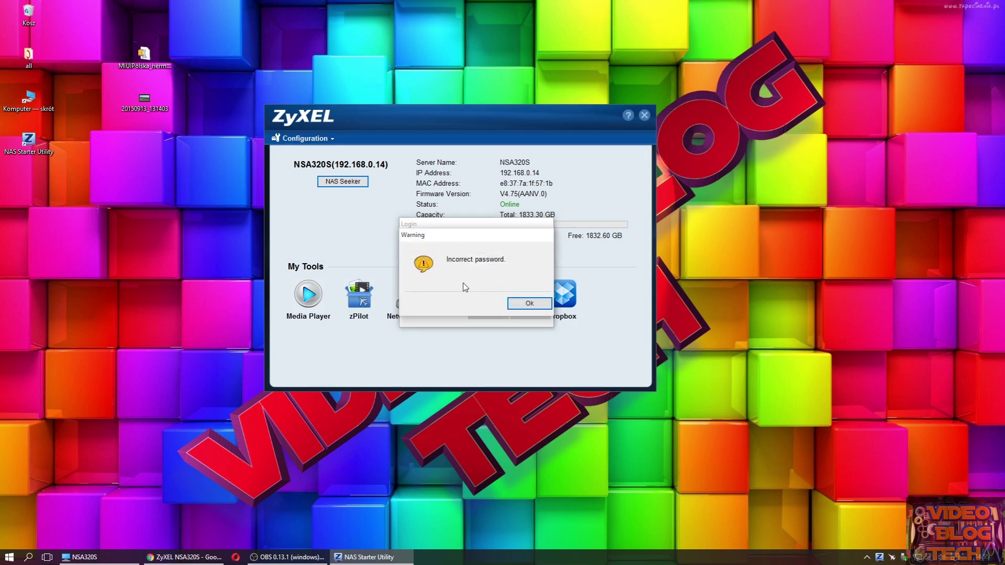
# - Correct the administrator password after the incorrect-password warnings and log in
pyautogui.click(522, 303)
pyautogui.click(508, 259)
pyautogui.write('4')
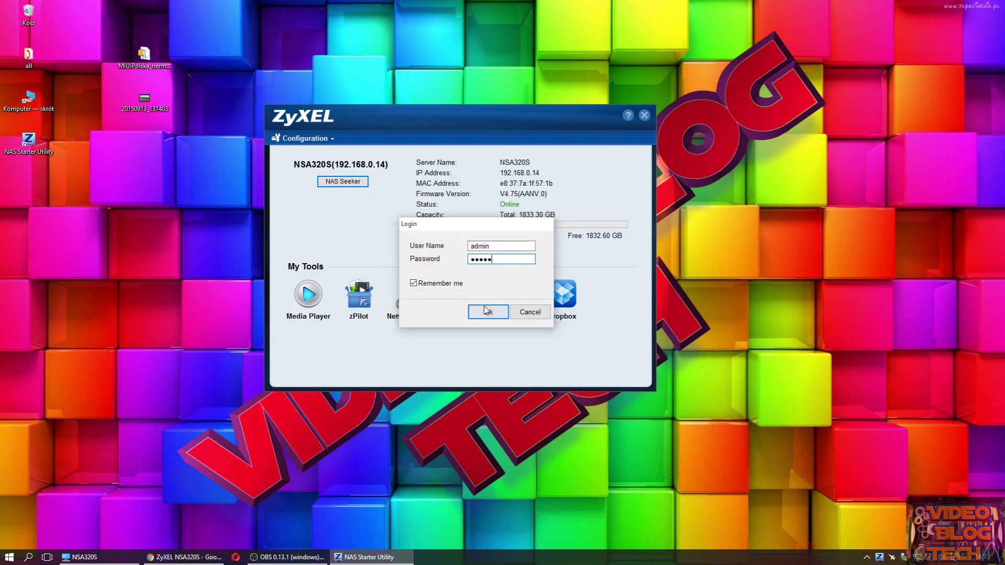
pyautogui.press('Return')
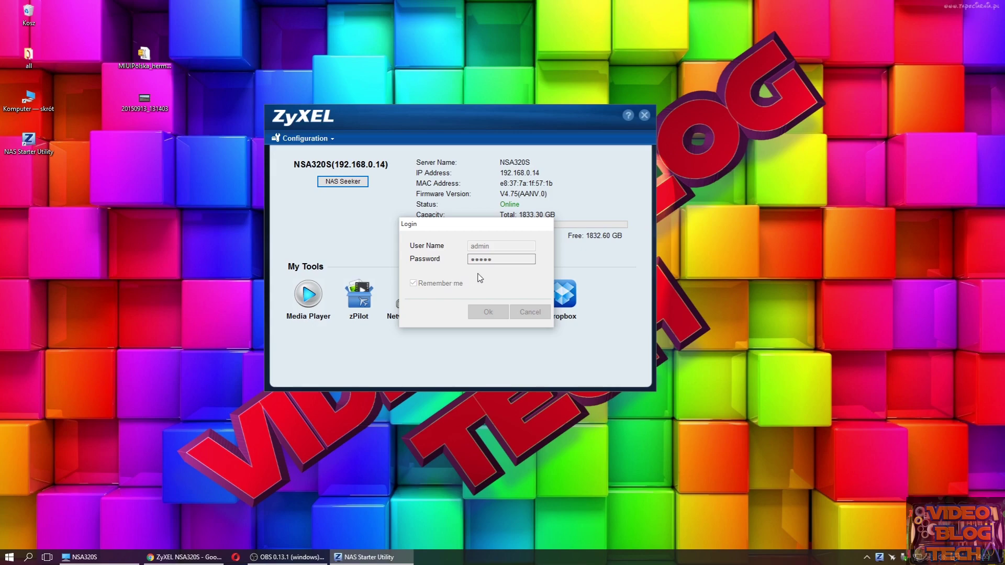
pyautogui.click(521, 302)
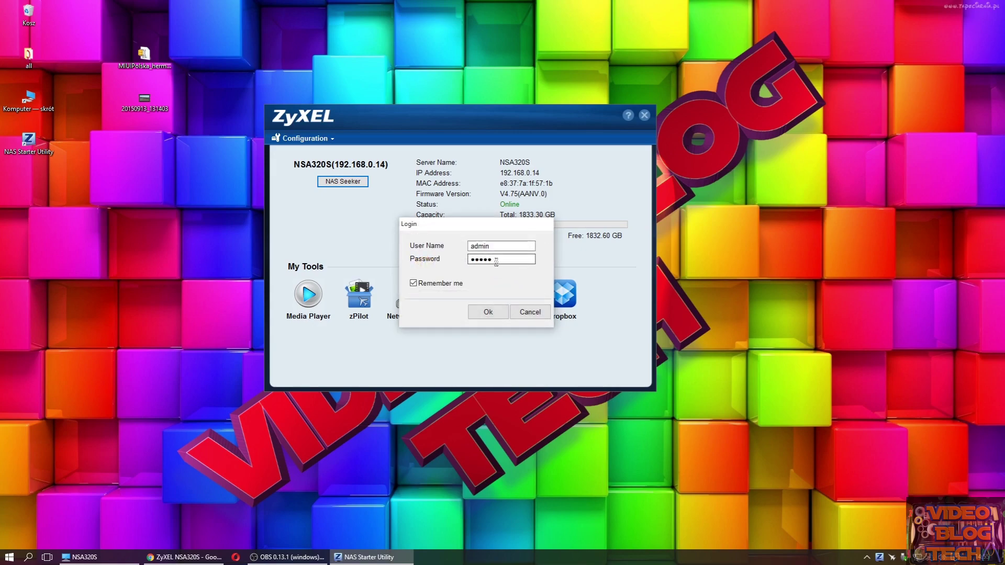
pyautogui.write('123')
pyautogui.click(500, 314)
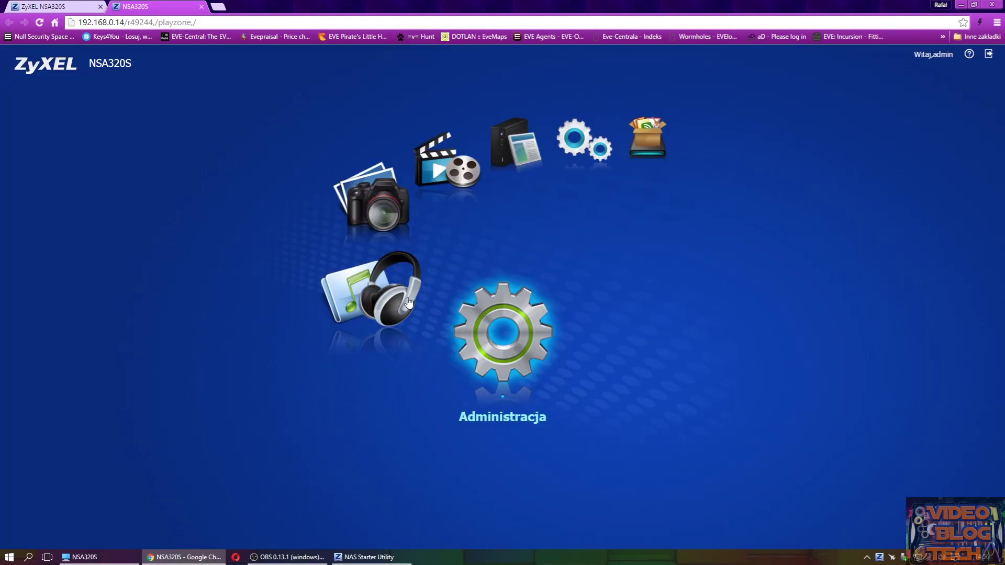
# - Open Administracja, relaunch Media Player, and open the Wideo section's folders
pyautogui.click(487, 339)
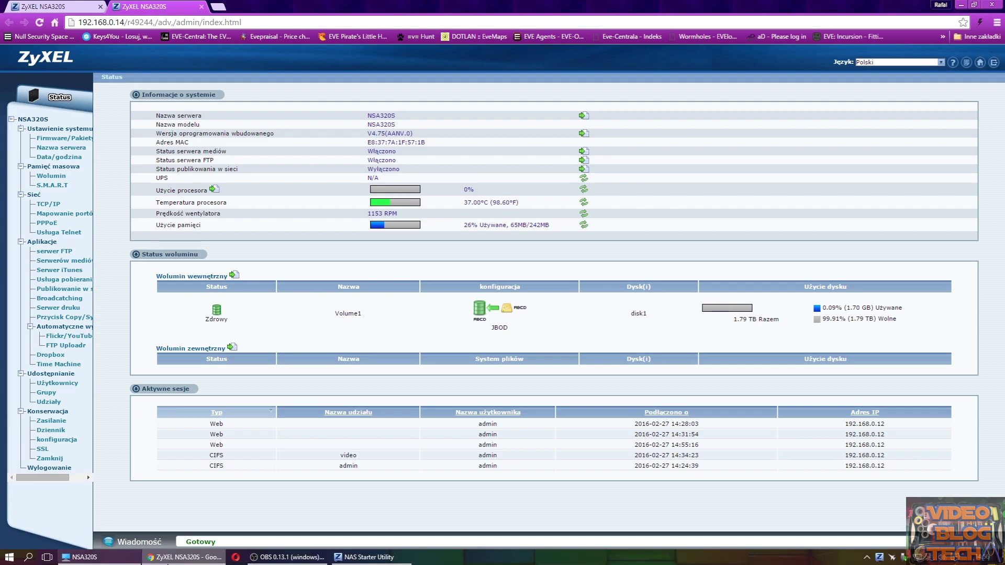
pyautogui.click(366, 557)
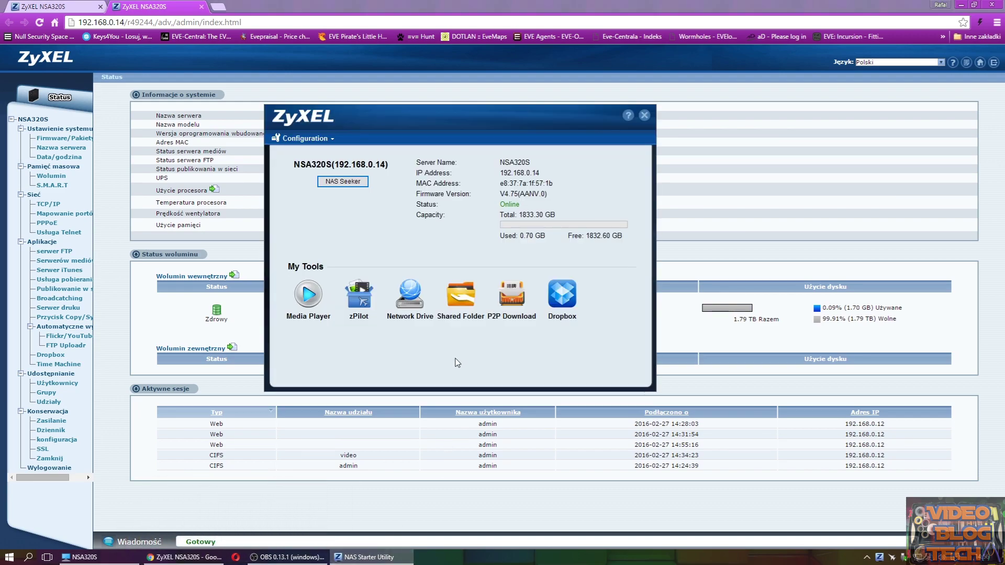
pyautogui.click(309, 296)
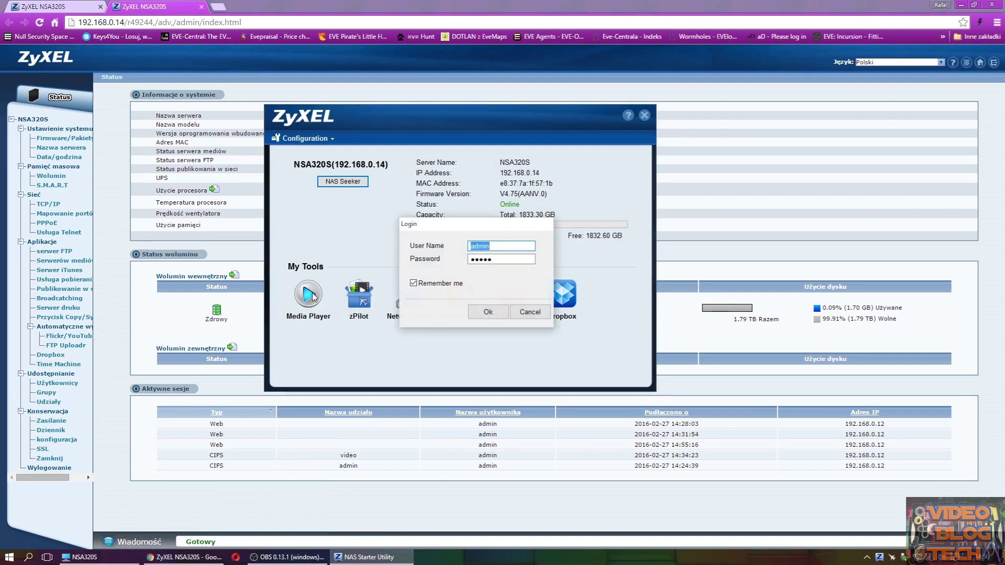
pyautogui.click(484, 314)
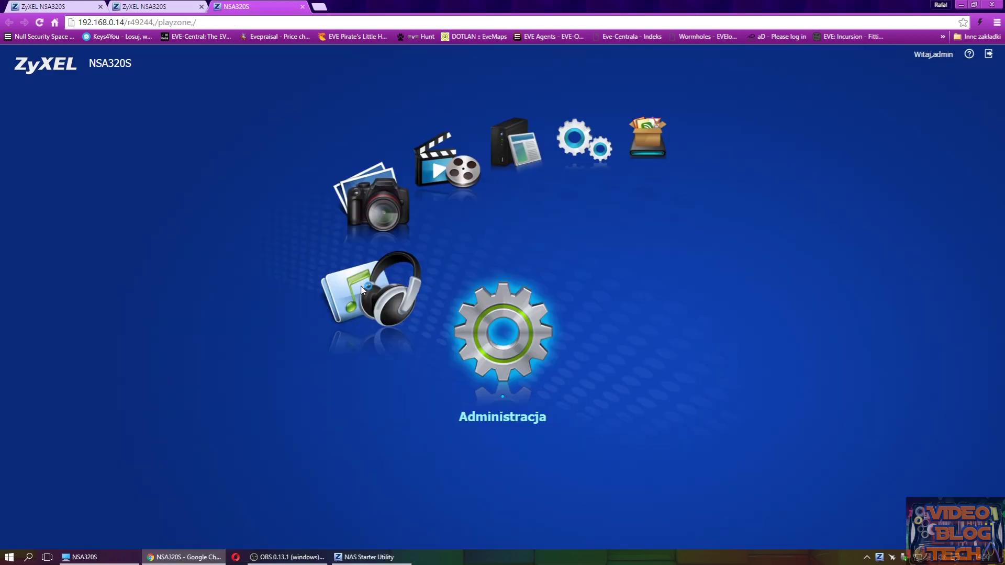
pyautogui.click(386, 305)
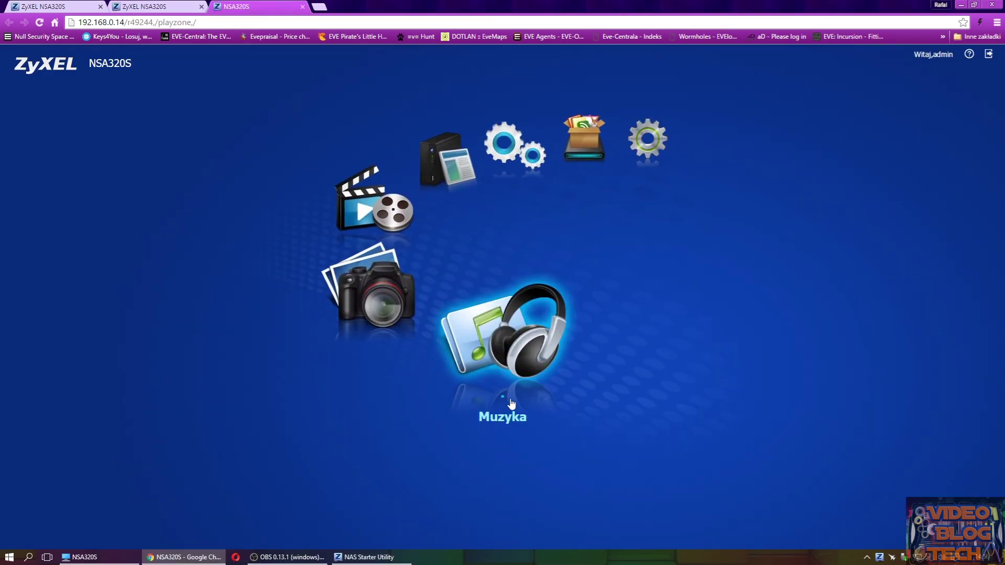
pyautogui.click(393, 311)
pyautogui.click(372, 310)
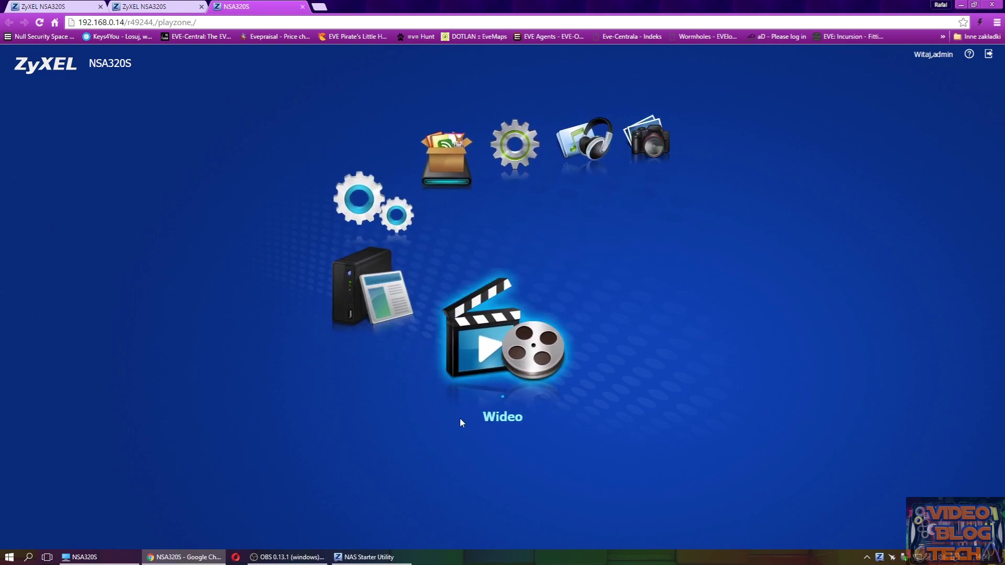
pyautogui.click(514, 339)
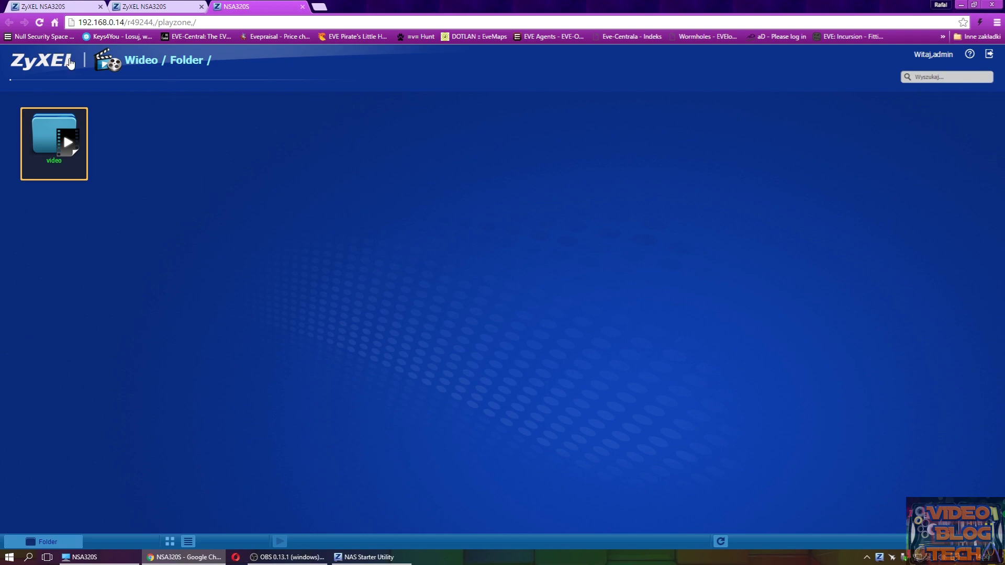
# - Return to the media zone home screen and open Strefa aplikacji
pyautogui.click(71, 62)
pyautogui.click(382, 285)
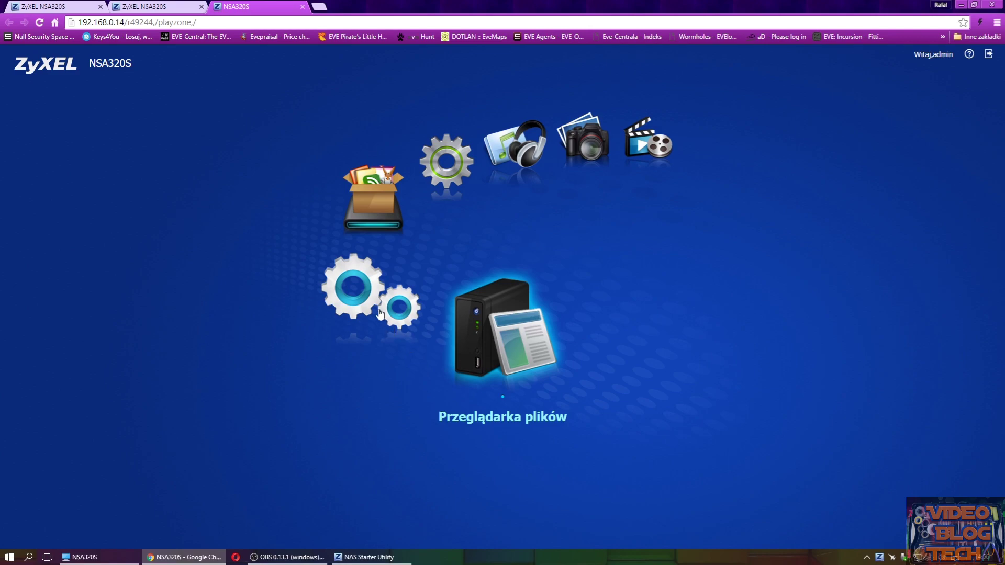
pyautogui.click(381, 314)
pyautogui.click(382, 317)
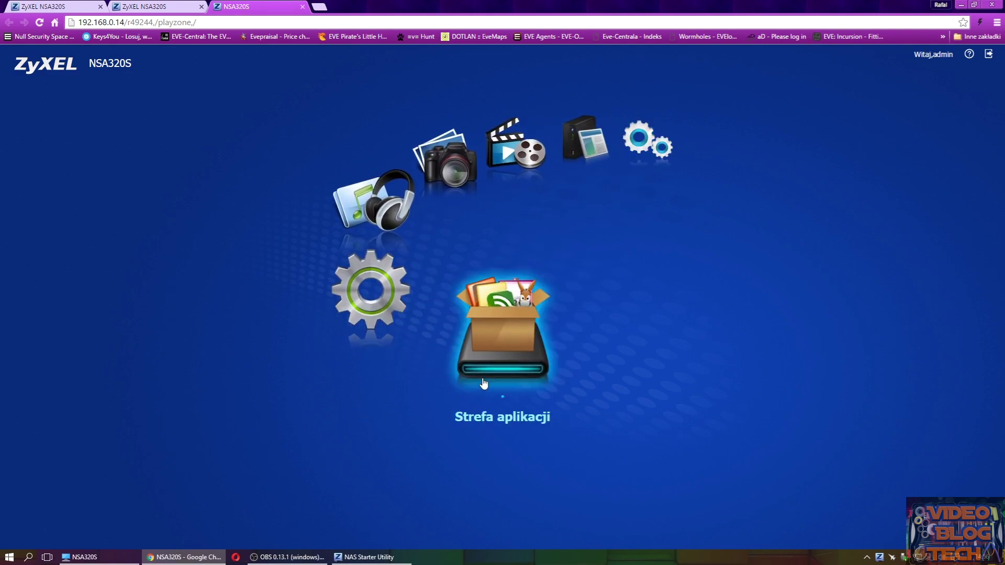
pyautogui.click(499, 337)
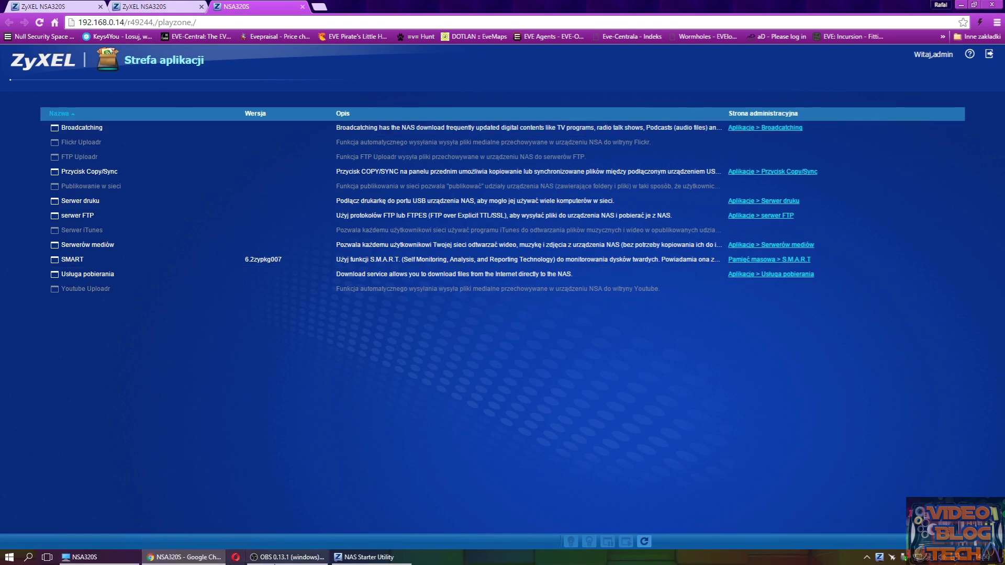
# - Relaunch Media Player, open the empty Zdjęcie section, then minimize the browser
pyautogui.click(379, 559)
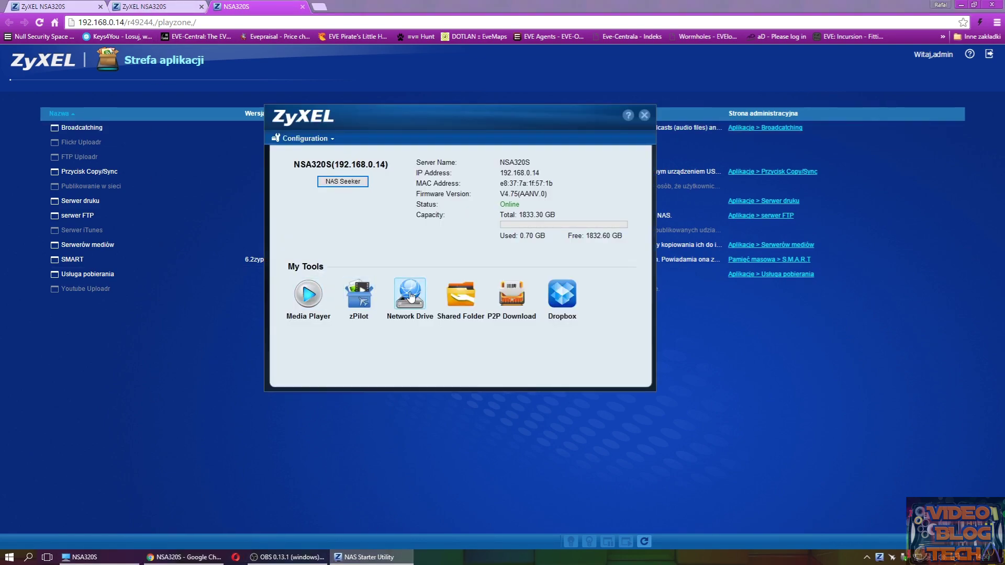
pyautogui.click(308, 297)
pyautogui.click(486, 313)
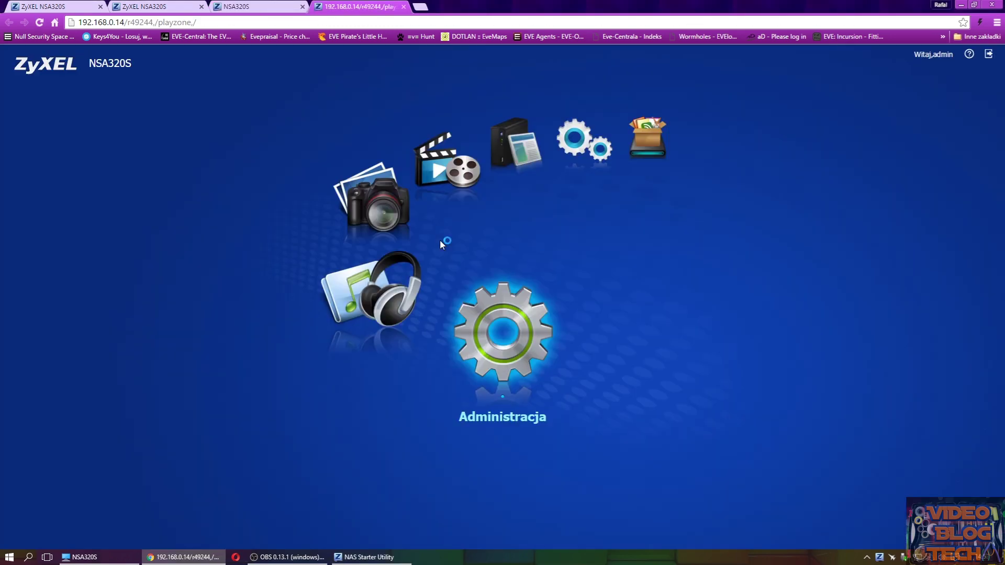
pyautogui.click(468, 174)
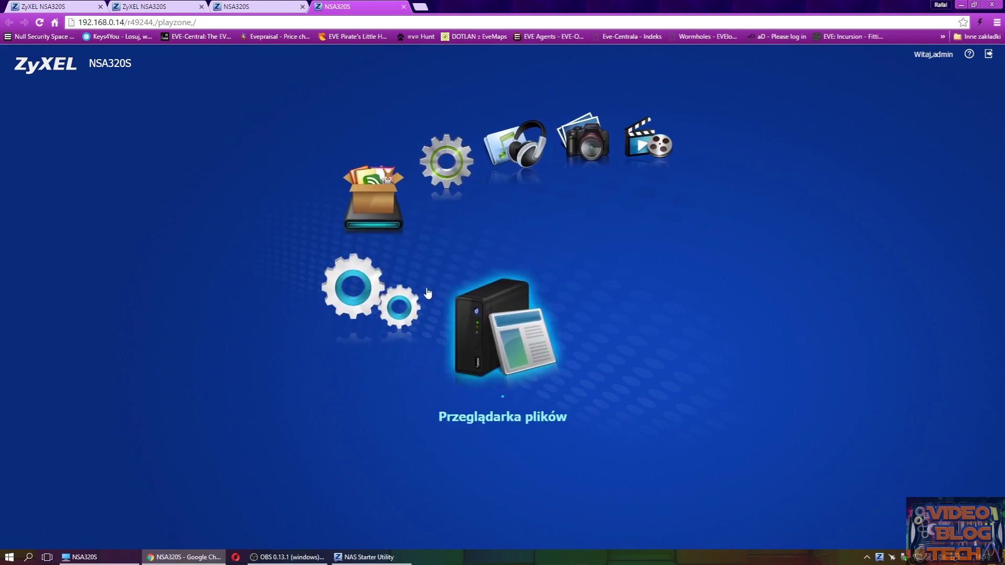
pyautogui.click(406, 286)
pyautogui.click(406, 294)
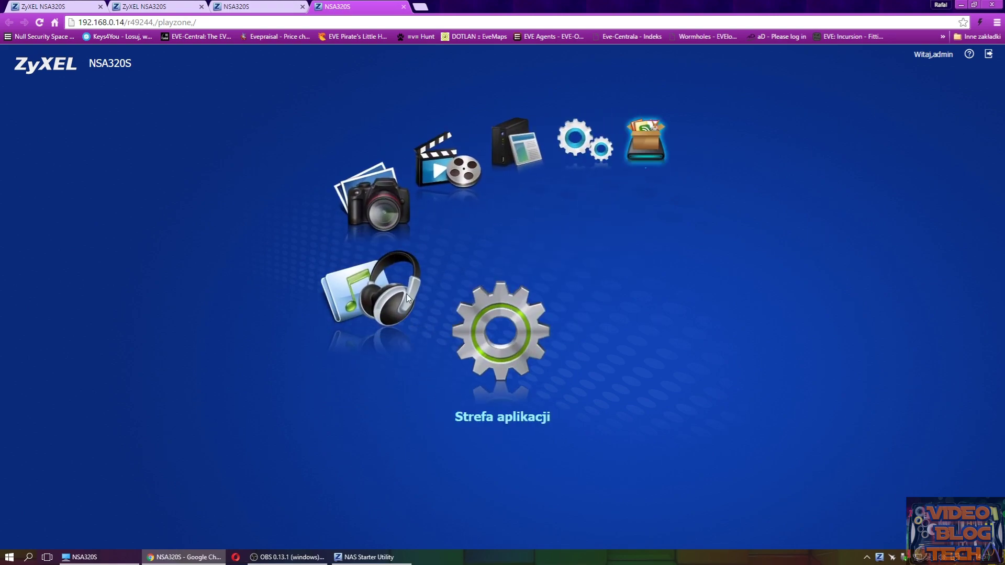
pyautogui.click(390, 302)
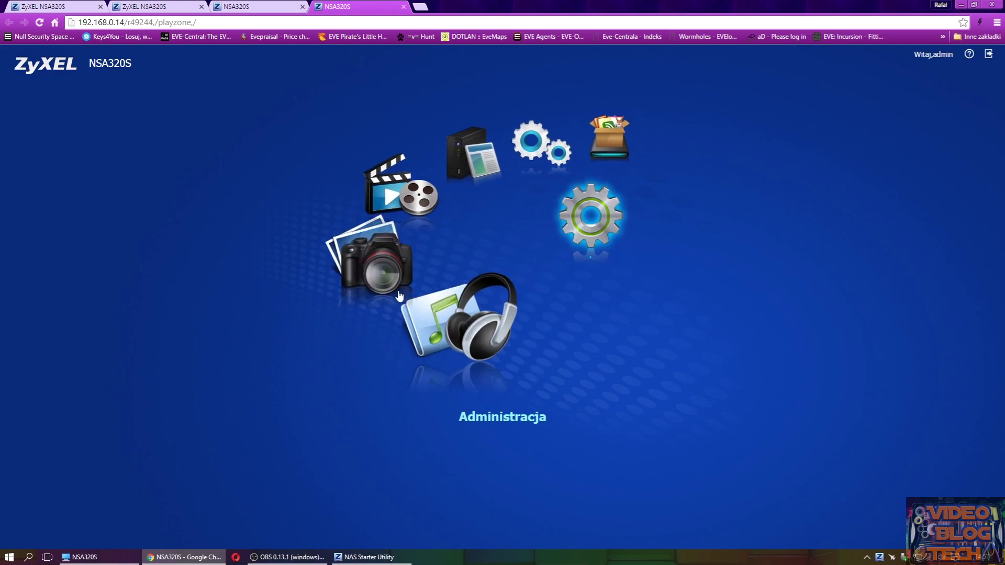
pyautogui.click(393, 302)
pyautogui.click(500, 331)
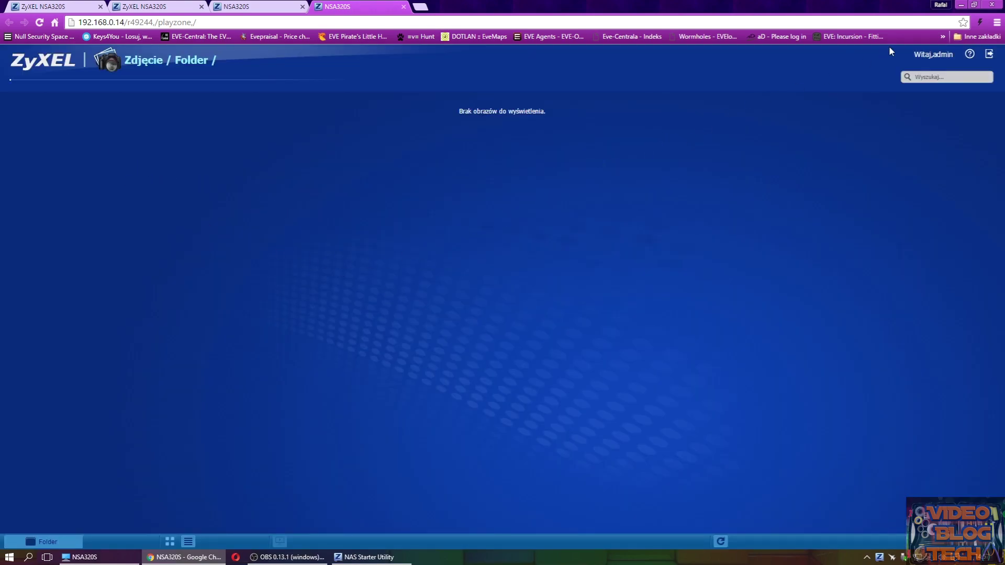
pyautogui.click(961, 5)
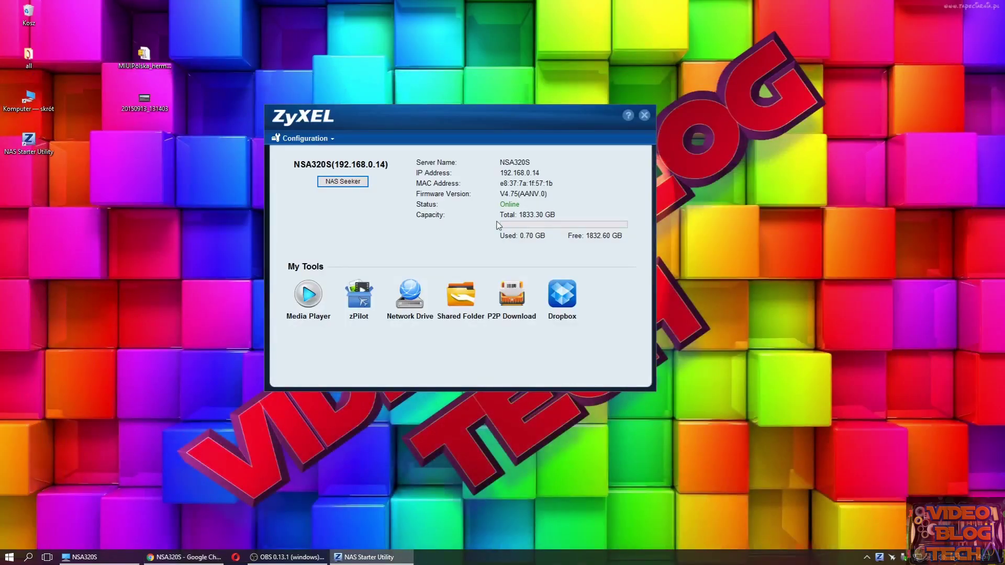
# - Log in to zPilot with the admin password, confirm the video upload reached 100%, and close the status window
pyautogui.click(362, 305)
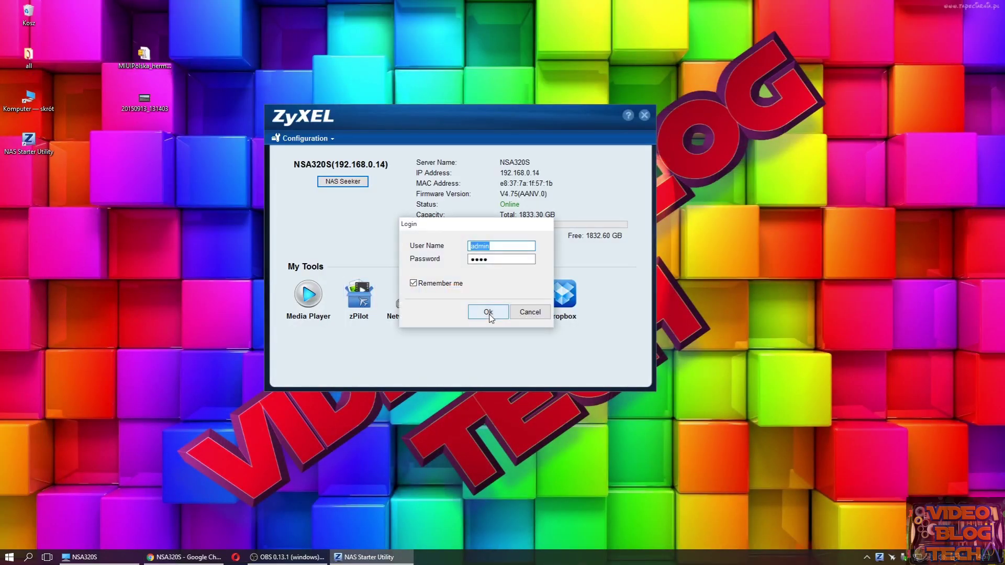
pyautogui.press('Tab')
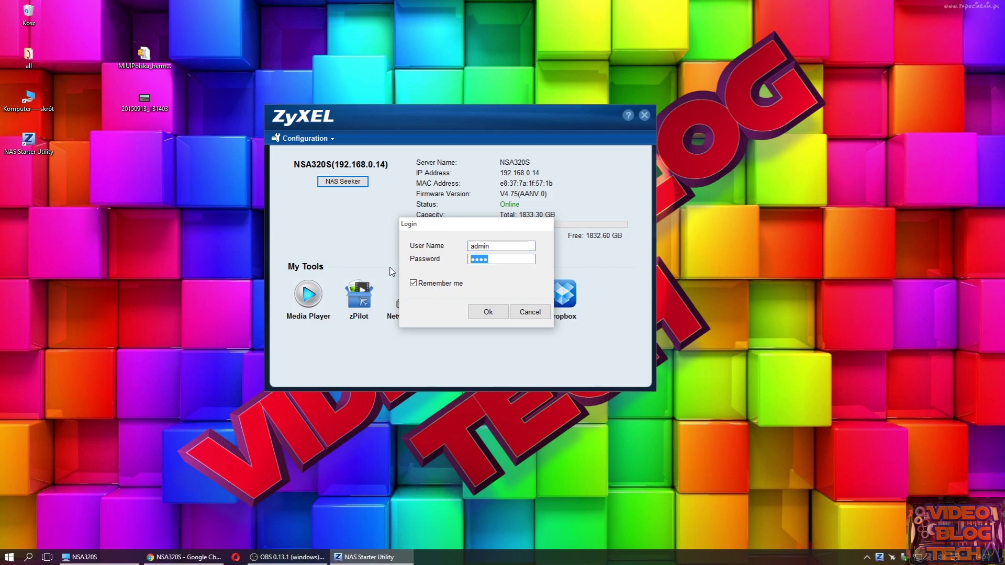
pyautogui.write('12345')
pyautogui.click(487, 312)
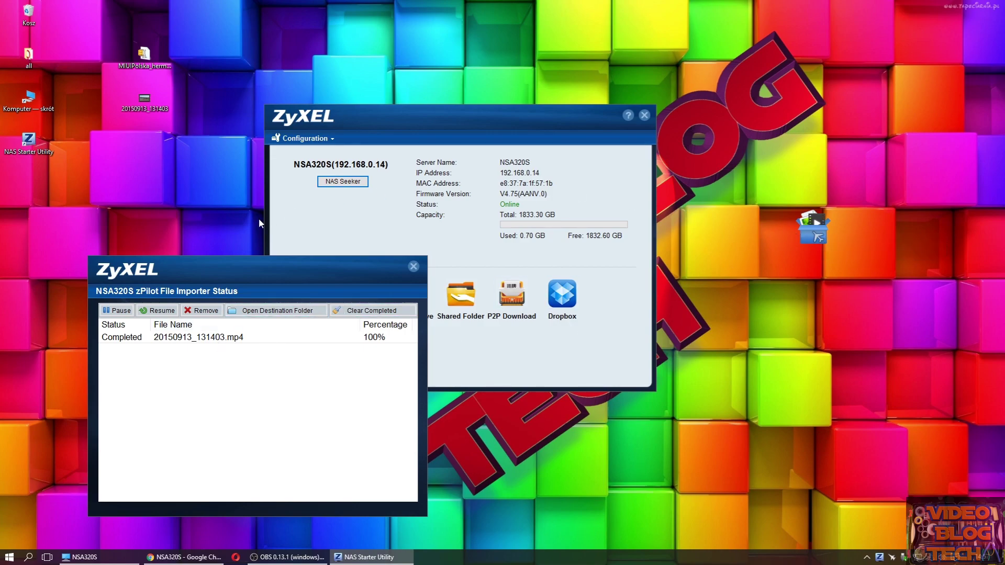
pyautogui.click(414, 267)
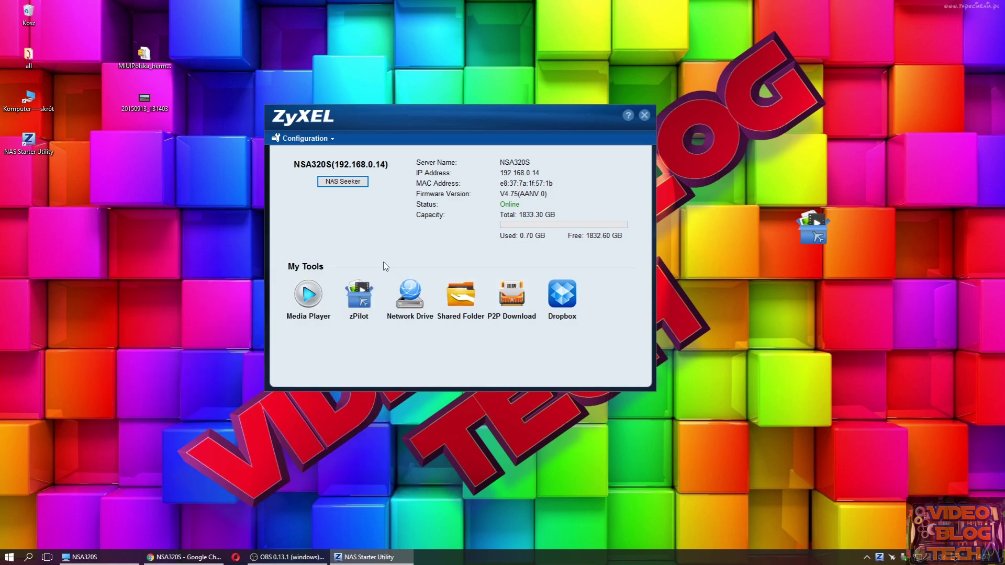
# - Log in to the Network Drive tool with the admin password
pyautogui.click(412, 307)
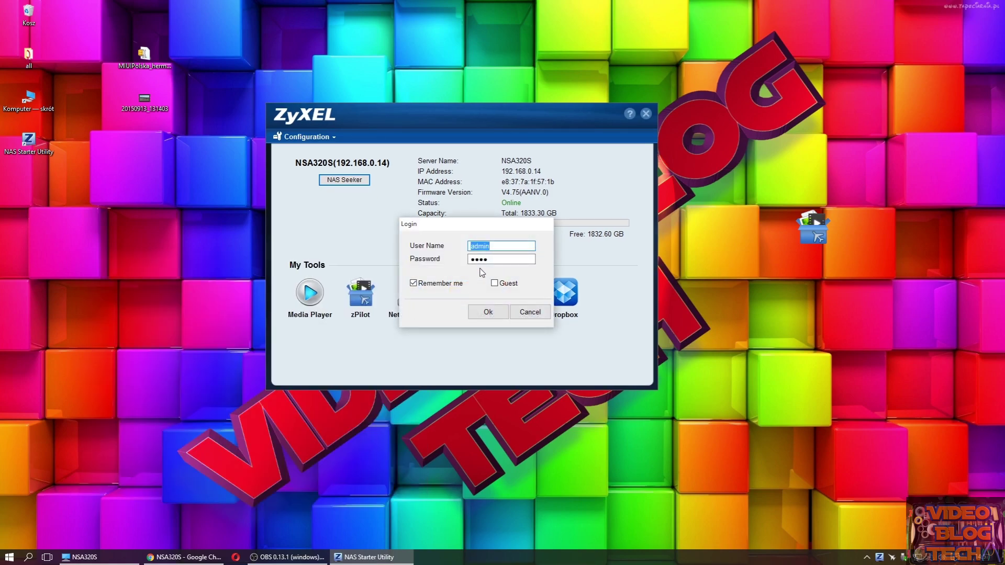
pyautogui.press('Tab')
pyautogui.write('12')
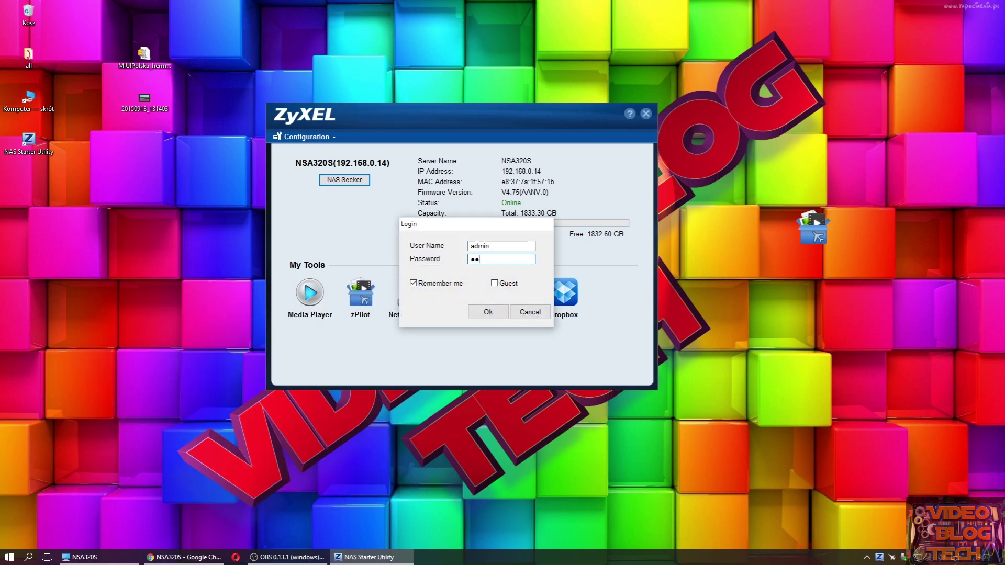
pyautogui.click(484, 311)
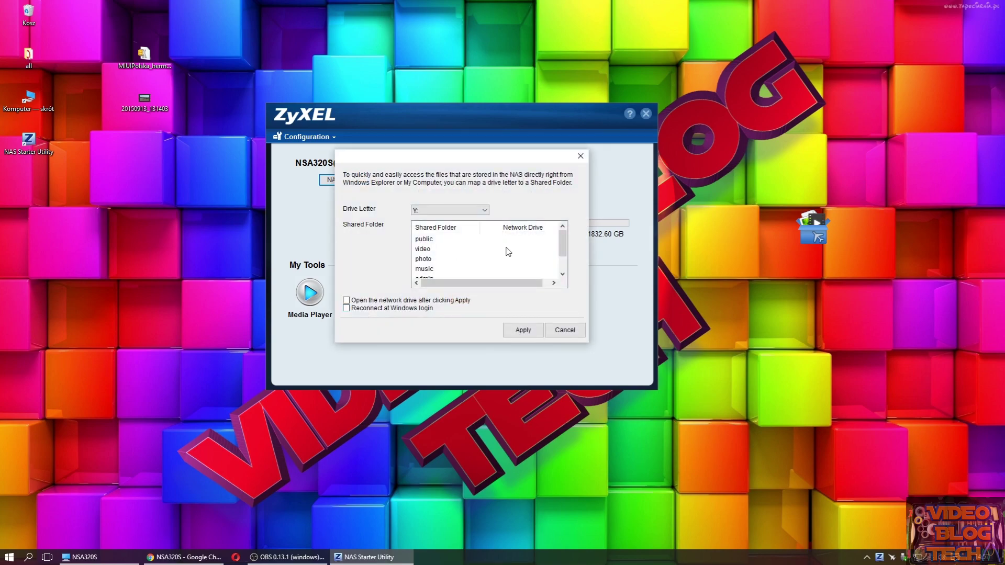
# - Select the music share, keep drive letter Y:, and enable open-after-mapping and reconnect-at-login
pyautogui.moveTo(562, 255); pyautogui.dragTo(560, 269)
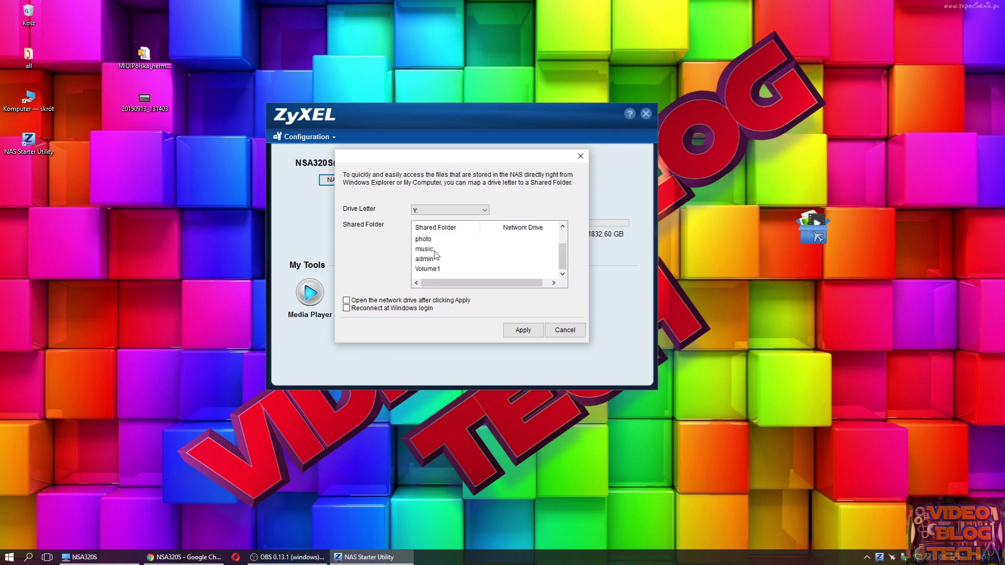
pyautogui.click(434, 251)
pyautogui.click(448, 211)
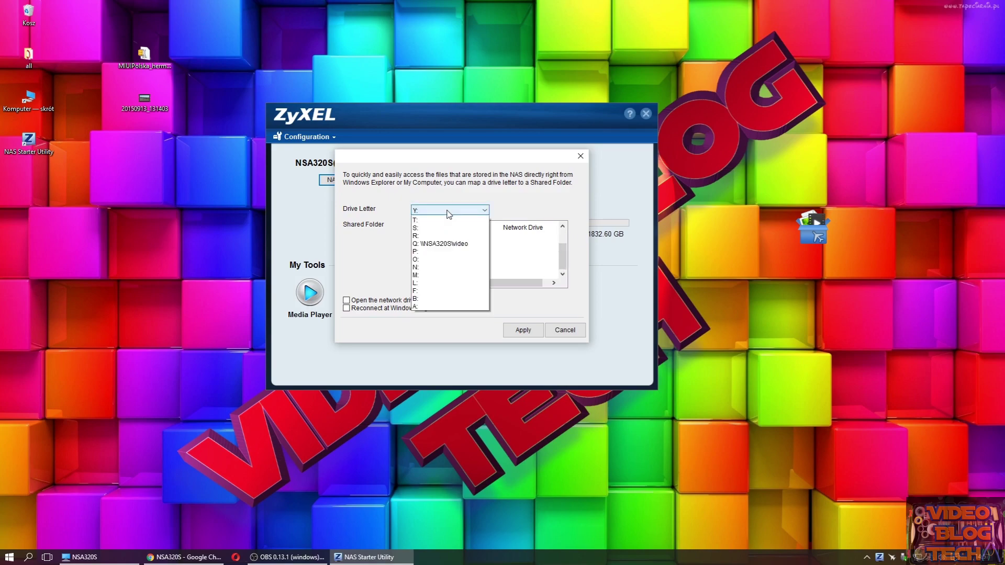
pyautogui.click(447, 211)
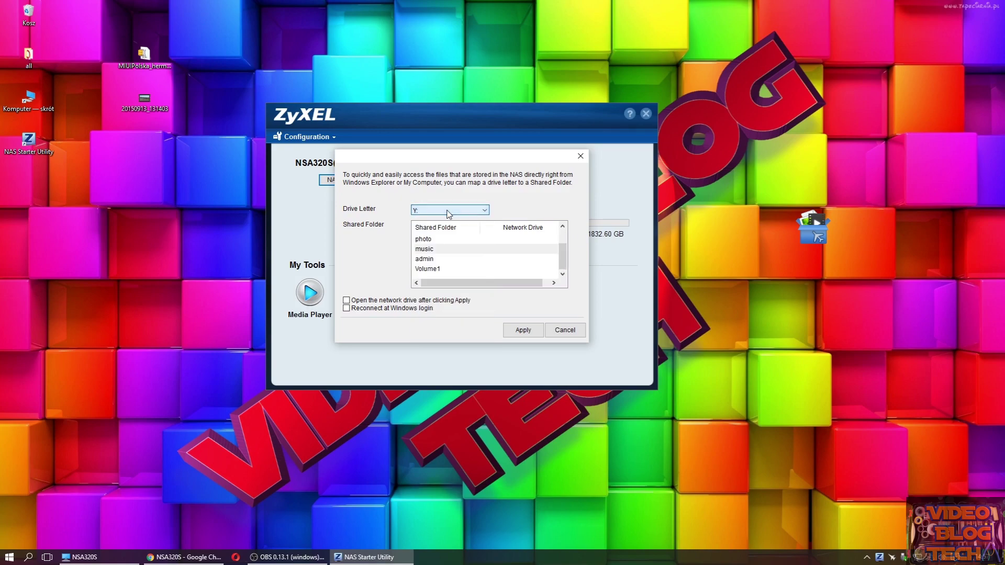
pyautogui.click(431, 250)
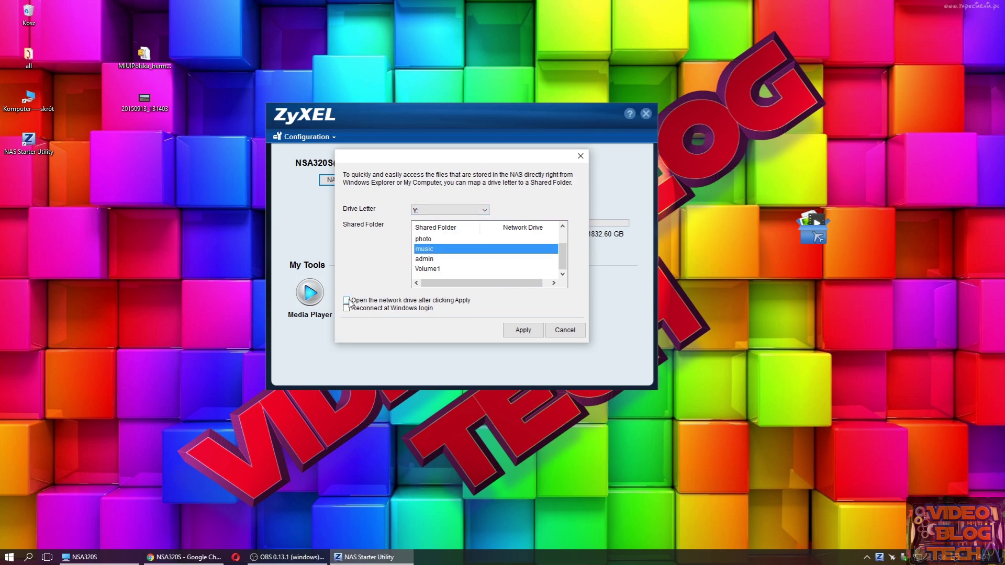
pyautogui.click(347, 300)
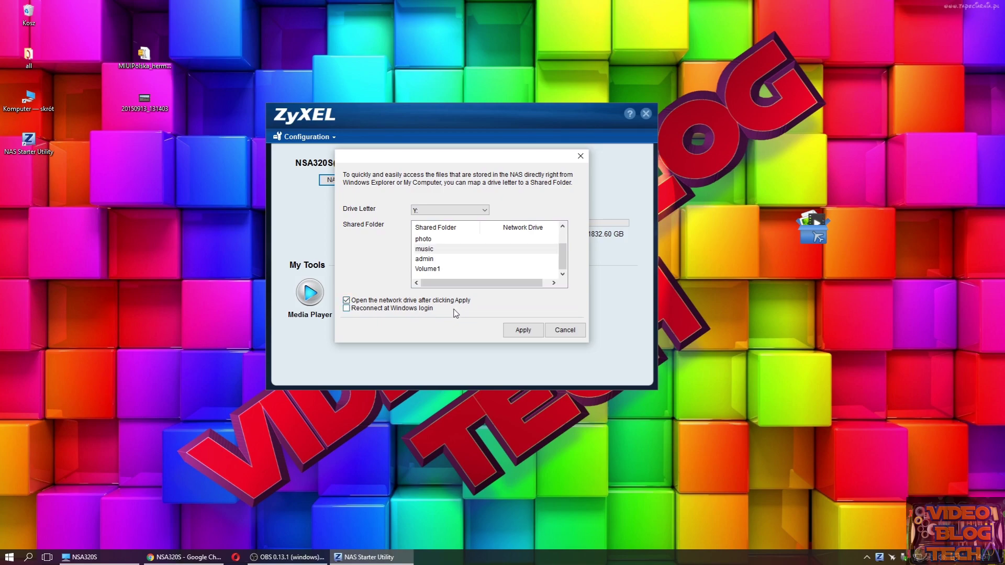
pyautogui.click(346, 309)
# - Map music to Y:, check the drives overview in Explorer, then close it and dismiss the confirmation
pyautogui.click(523, 330)
pyautogui.press('Return')
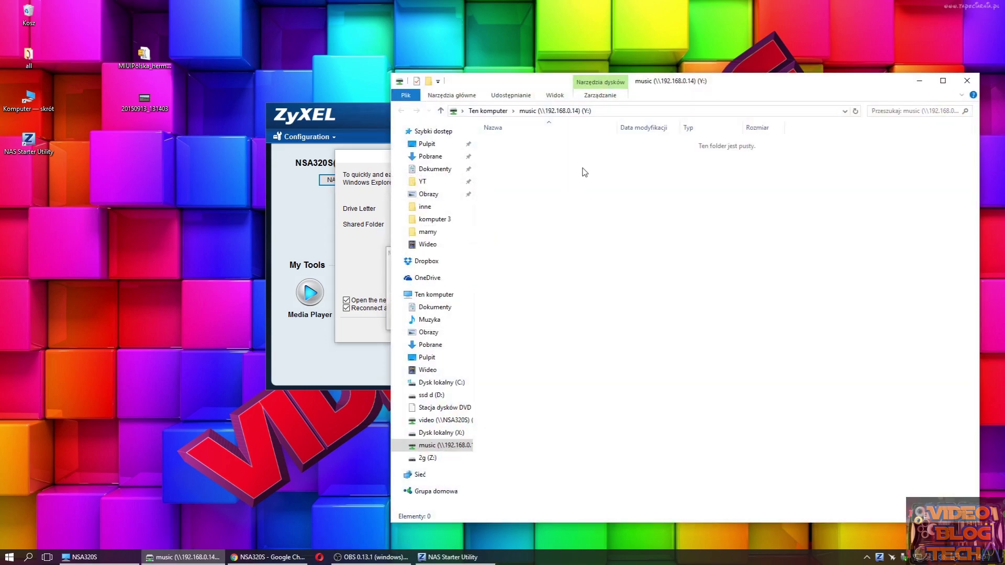
pyautogui.click(487, 110)
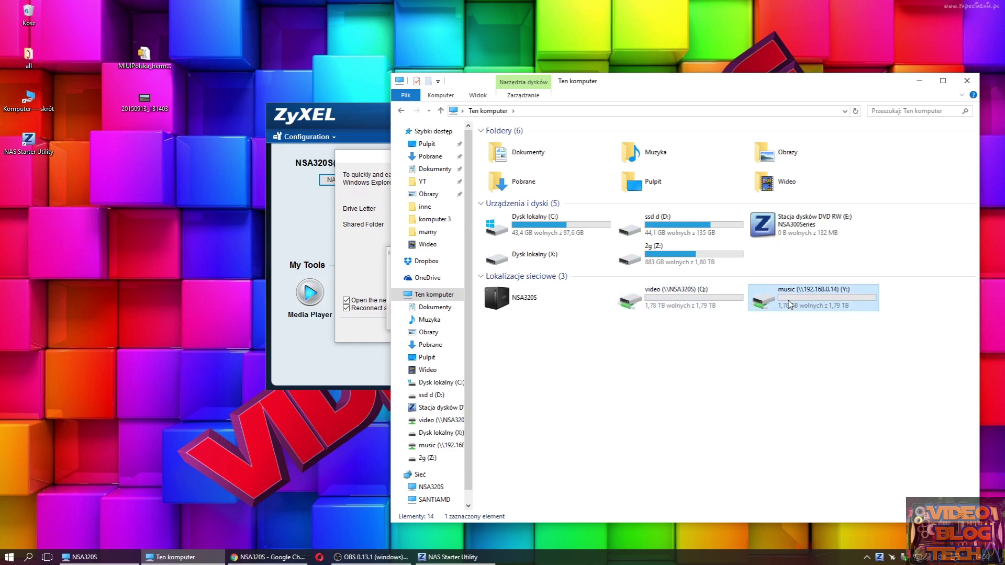
pyautogui.click(966, 83)
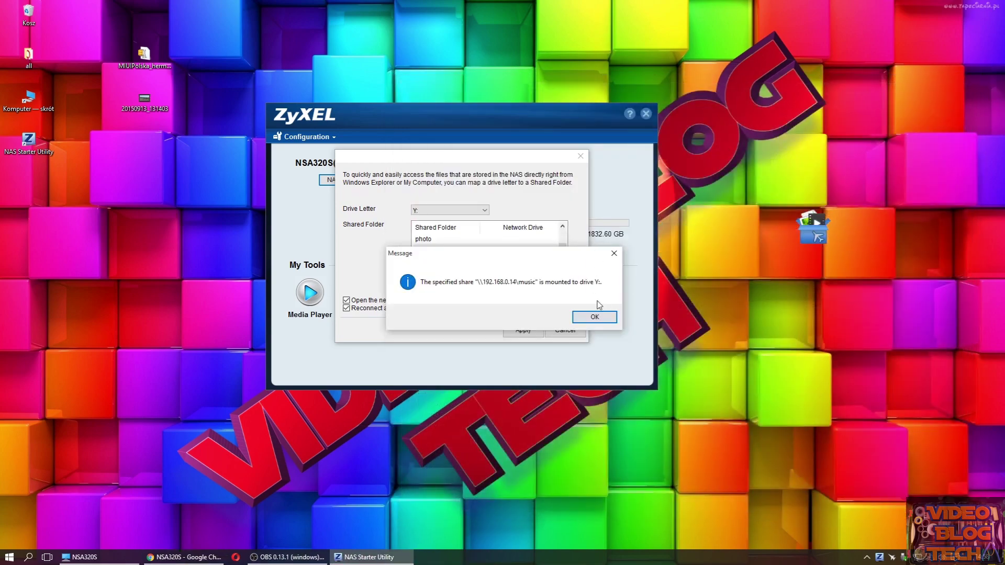
pyautogui.click(590, 315)
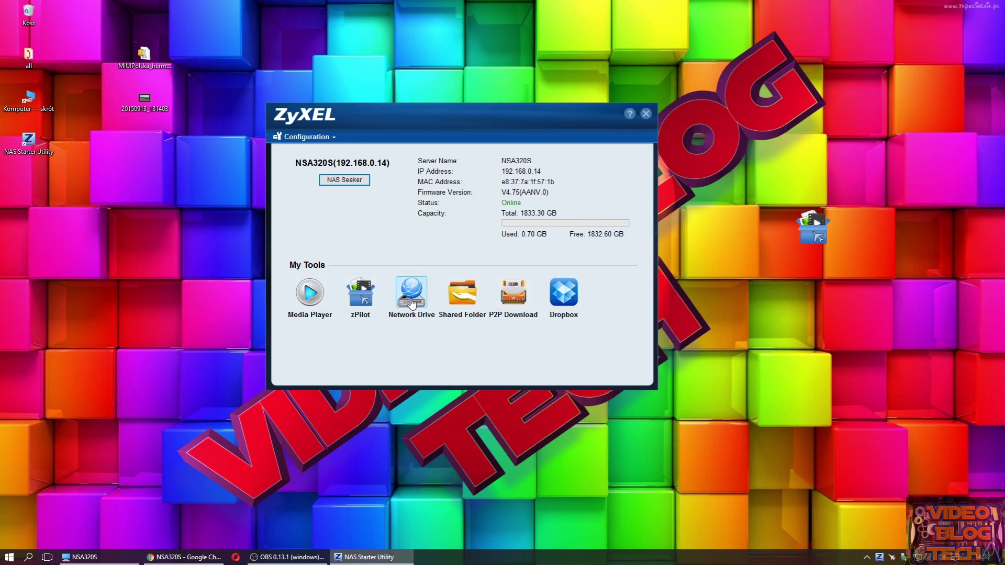
# - Log in and browse the 192.168.0.14 shared folders in Explorer, then return to the utility
pyautogui.click(412, 303)
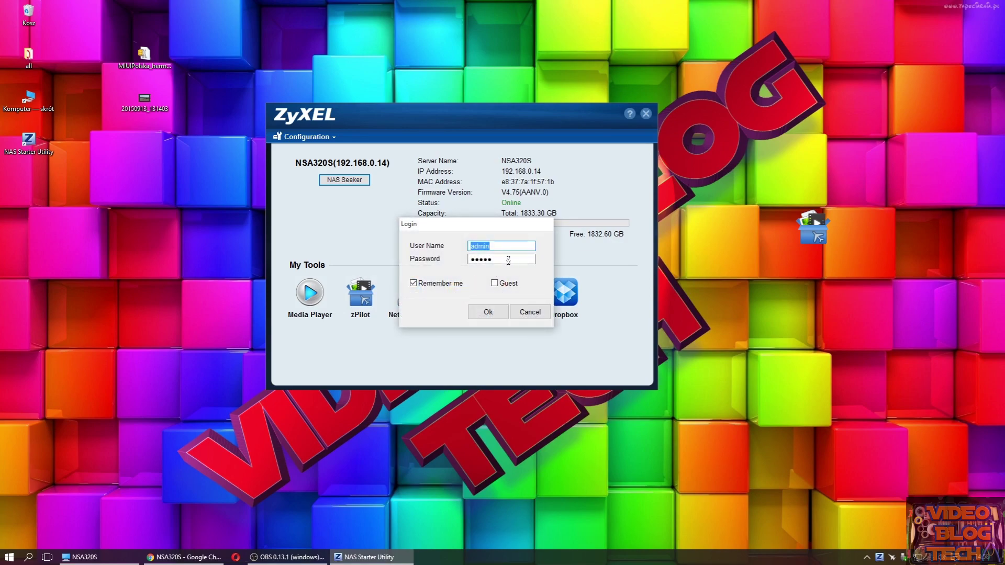
pyautogui.click(490, 312)
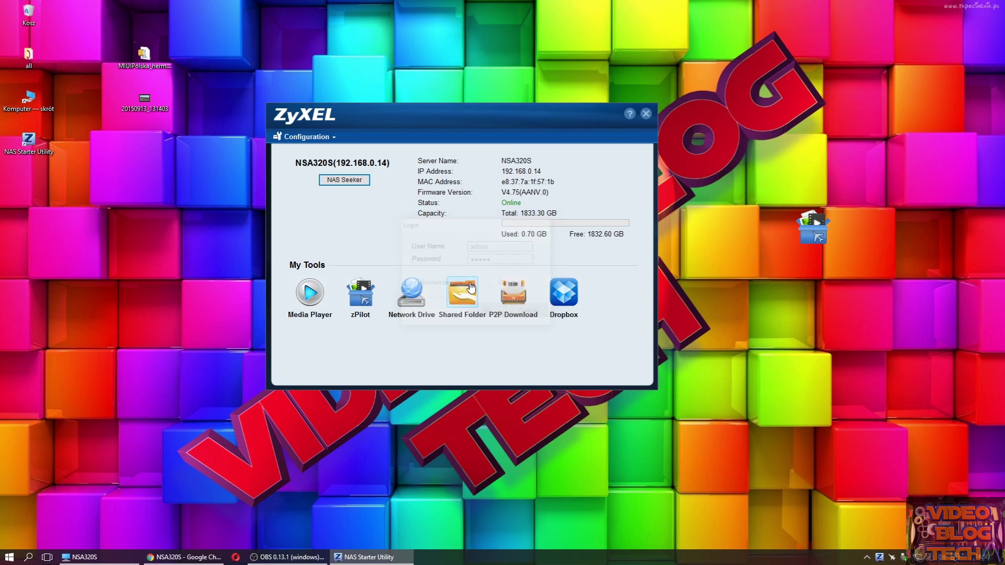
pyautogui.click(471, 287)
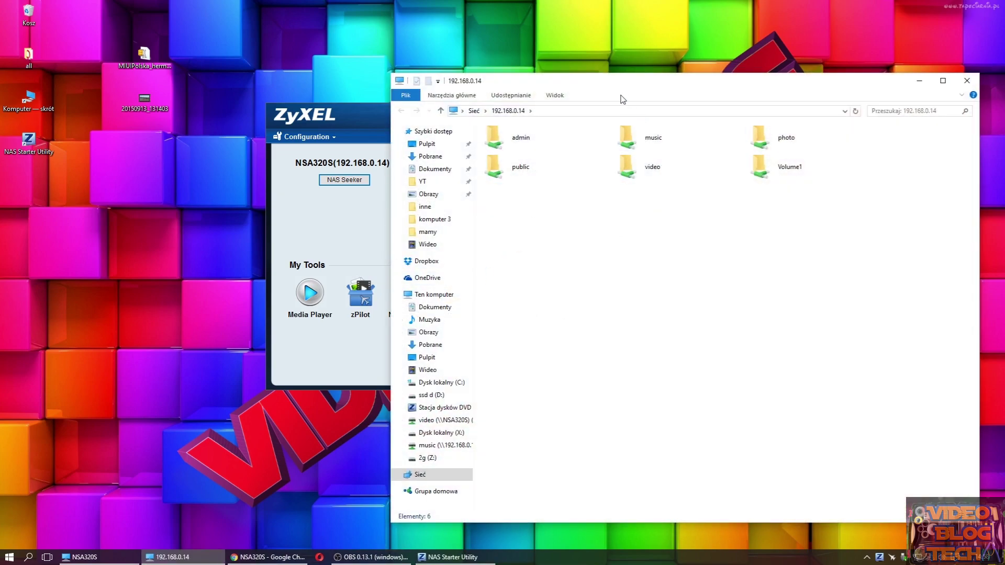
pyautogui.moveTo(621, 87); pyautogui.dragTo(526, 45)
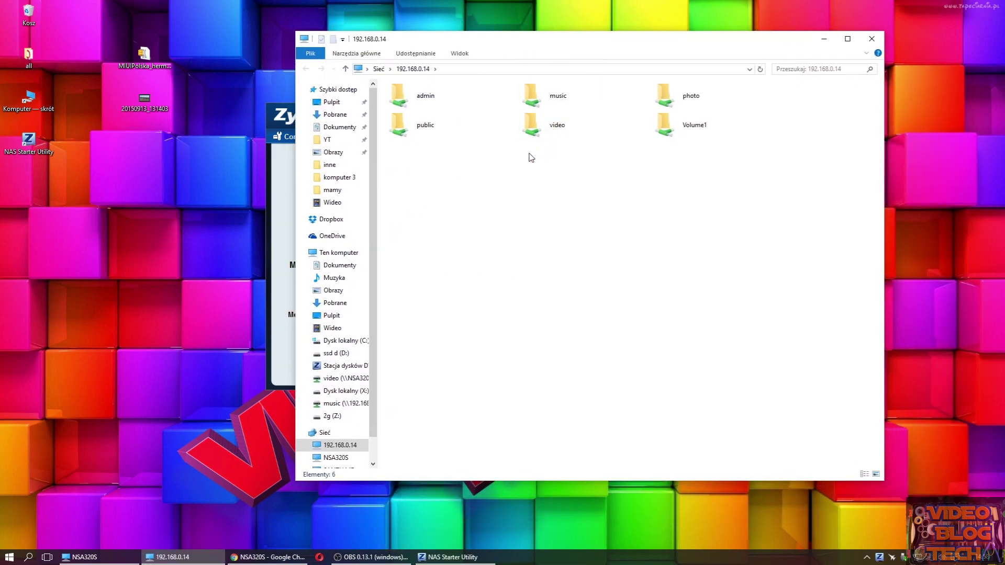
pyautogui.click(284, 124)
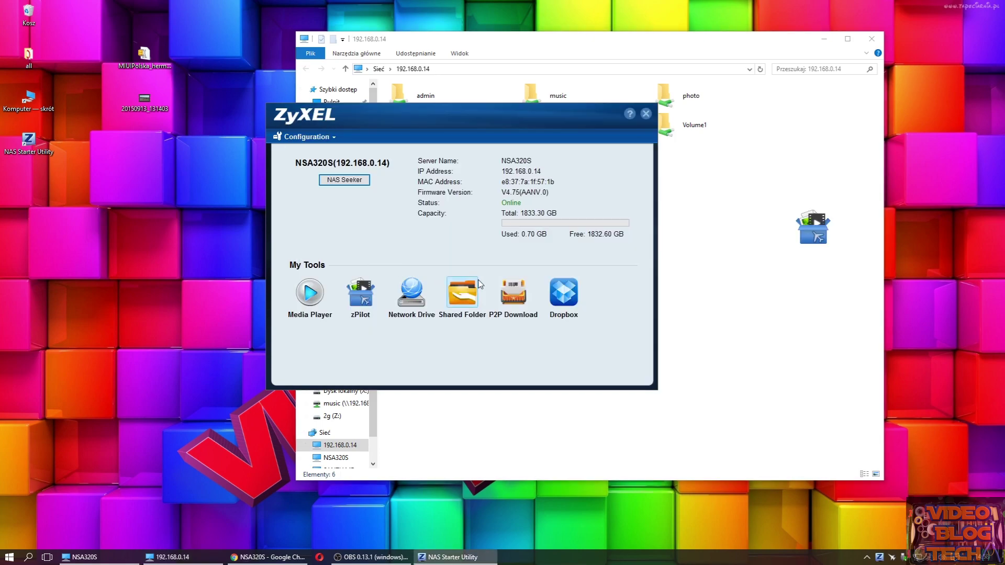
# - Log in to the P2P download tool to view its service page, then minimize the browser
pyautogui.click(517, 297)
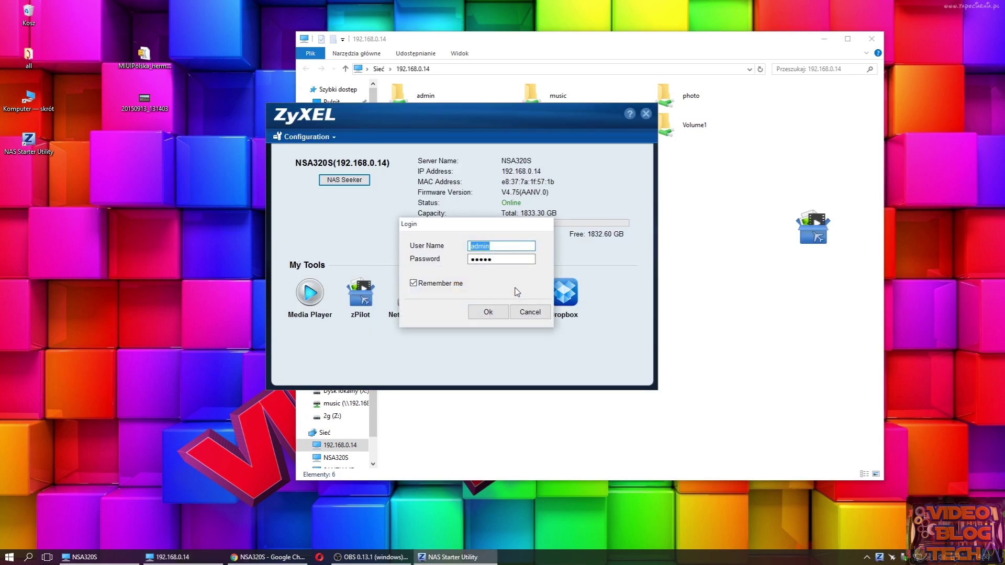
pyautogui.click(487, 312)
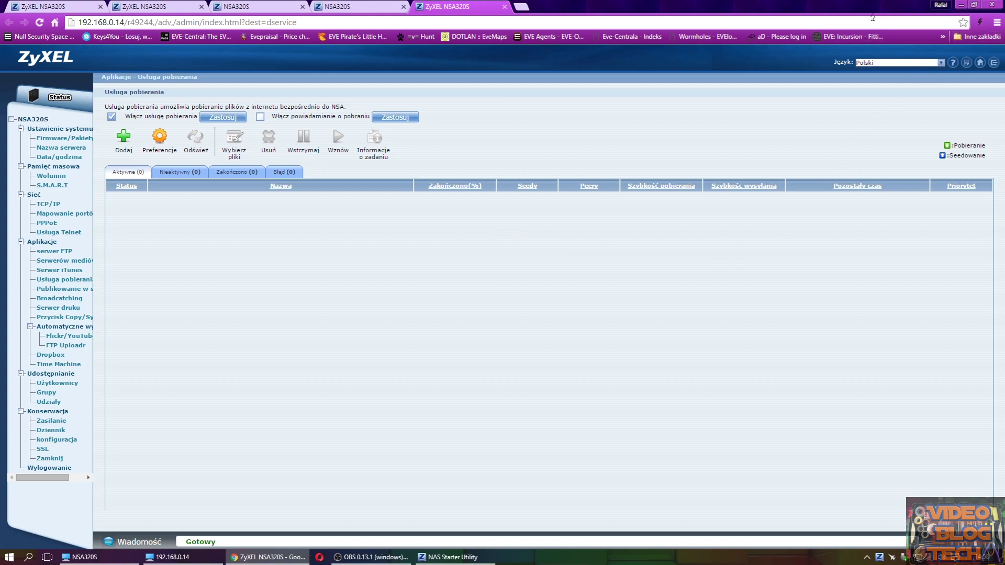
pyautogui.click(960, 6)
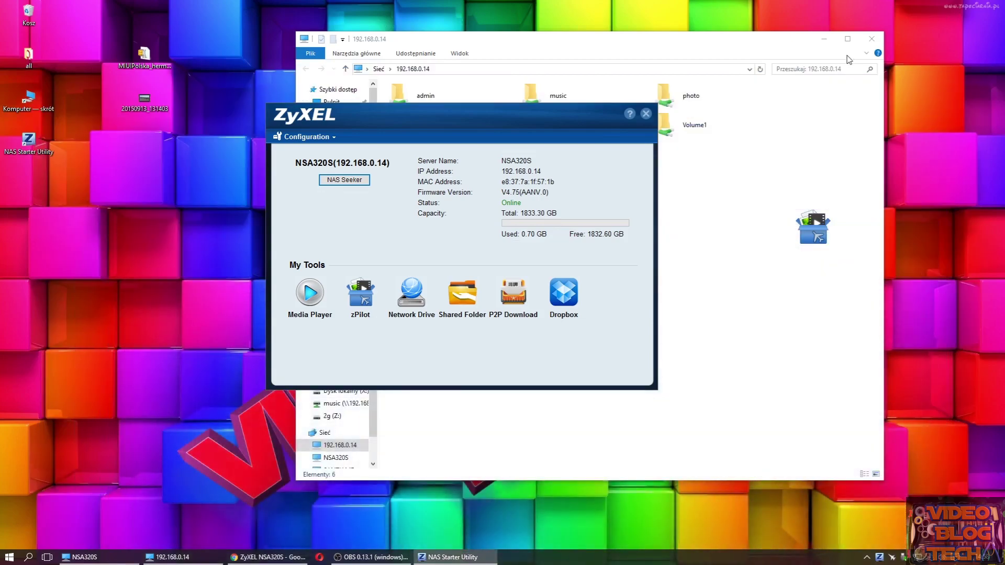
# - Log in to the Dropbox tool to view its settings page, then minimize the browser
pyautogui.click(570, 305)
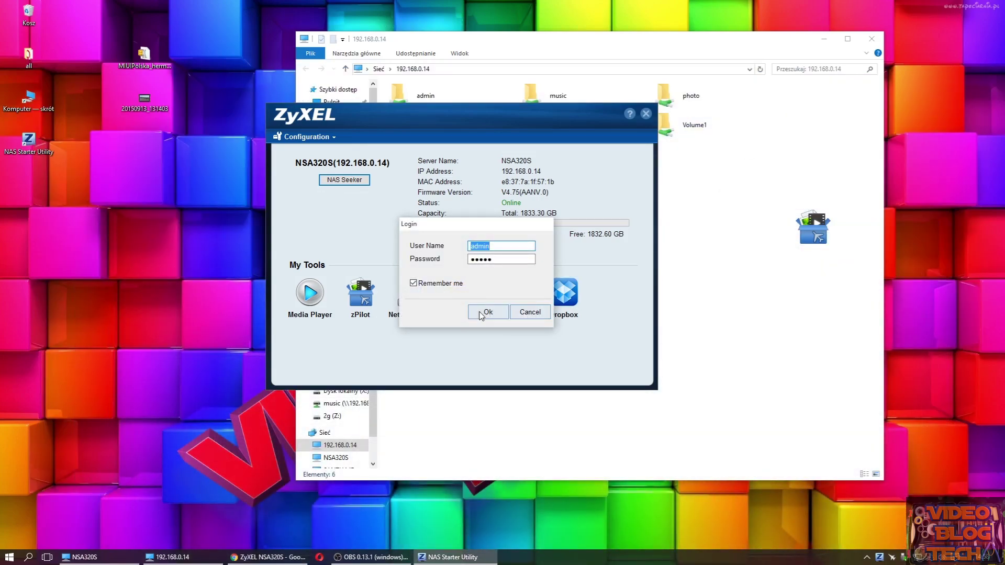
pyautogui.click(480, 313)
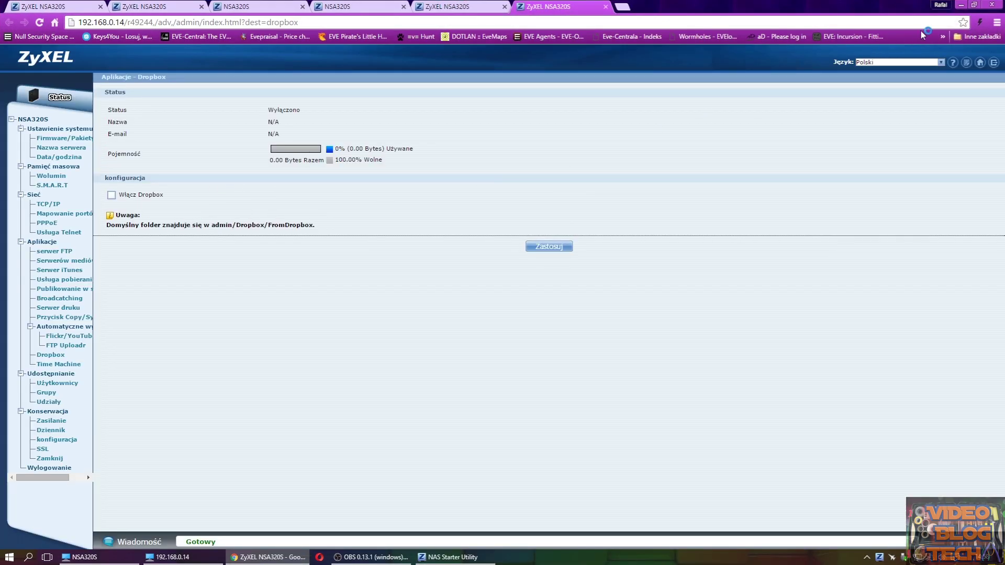
pyautogui.click(961, 5)
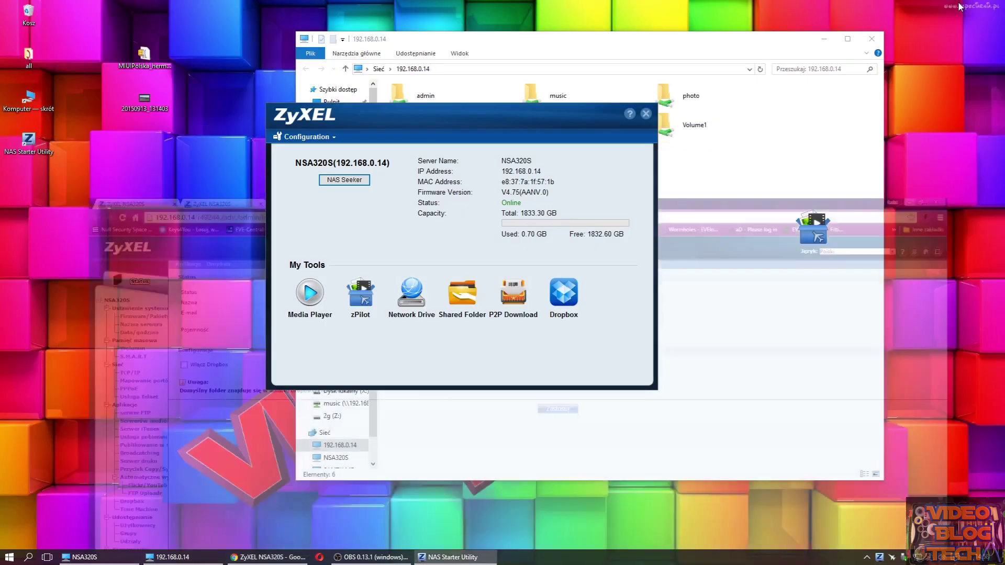
# - Close the NAS Starter Utility, restore the NSA320S share window, and return to the web configurator
pyautogui.moveTo(599, 123); pyautogui.dragTo(487, 136)
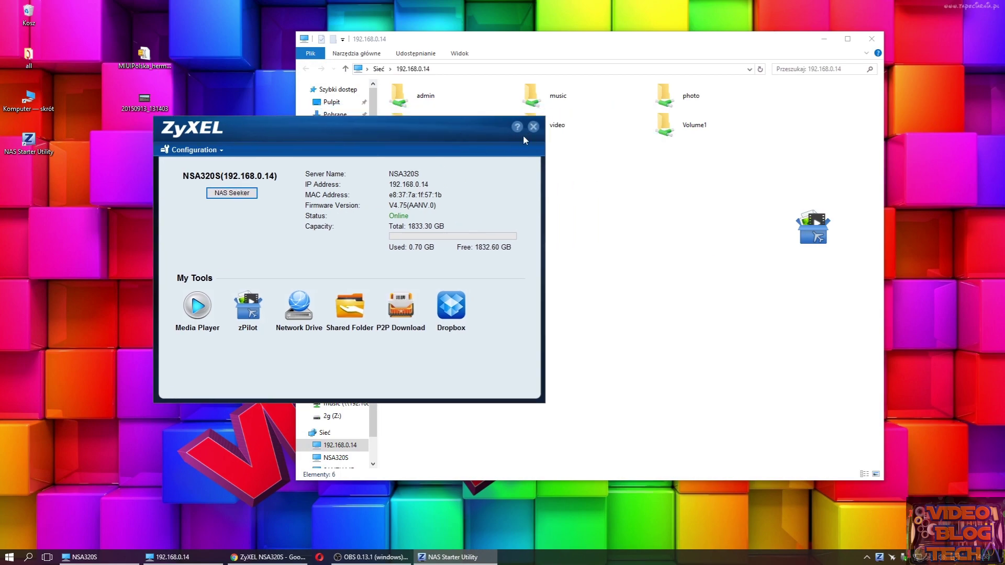
pyautogui.click(533, 127)
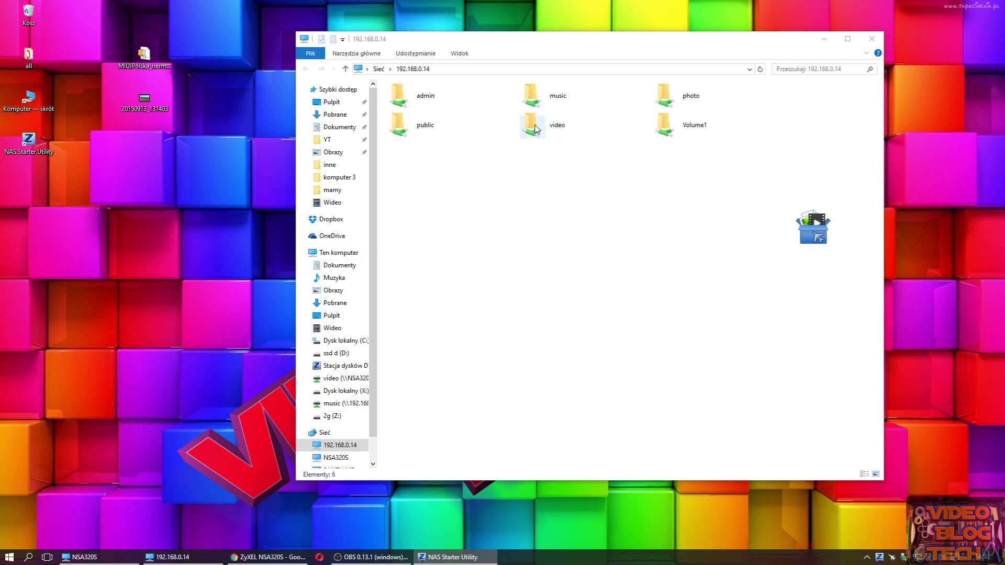
pyautogui.click(93, 558)
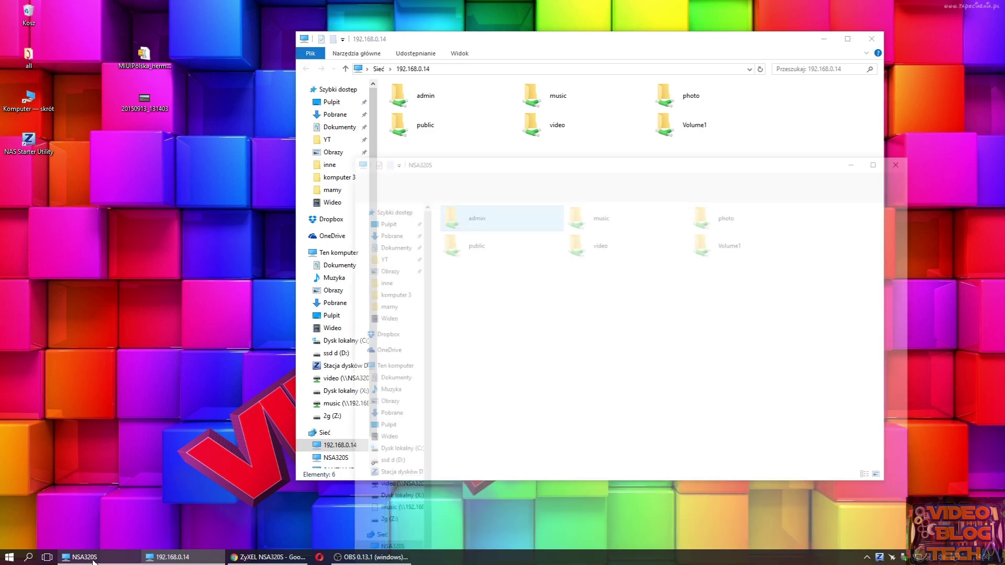
pyautogui.rightClick(185, 560)
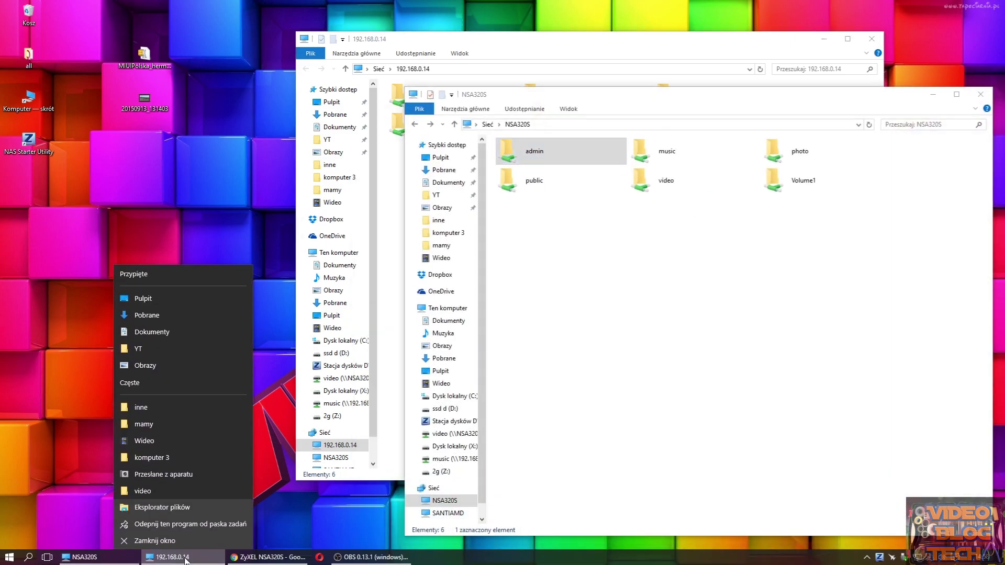
pyautogui.click(267, 557)
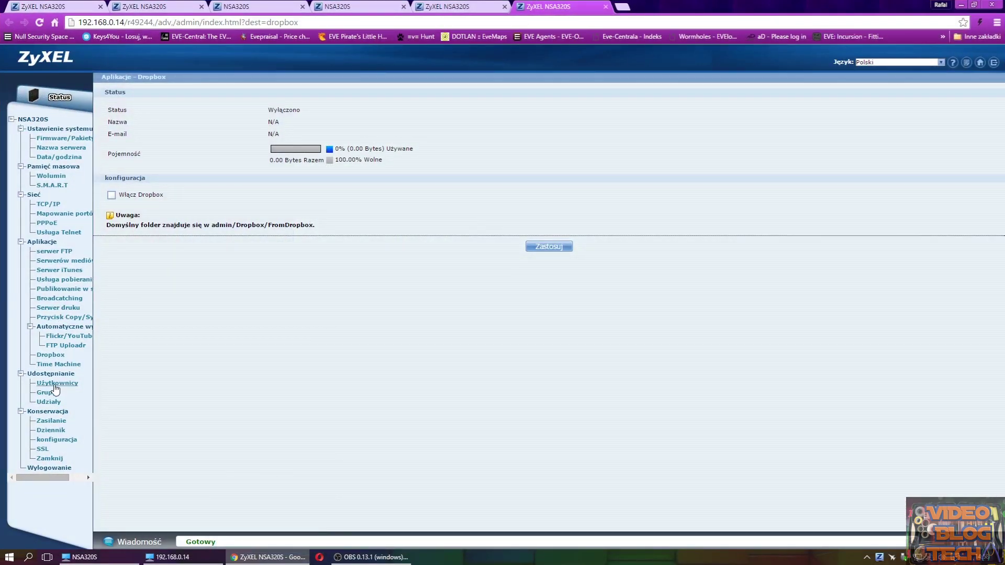
# - Under Udziały, add share 'Backup' with Włącz kosz unchecked and private access, and apply
pyautogui.click(49, 401)
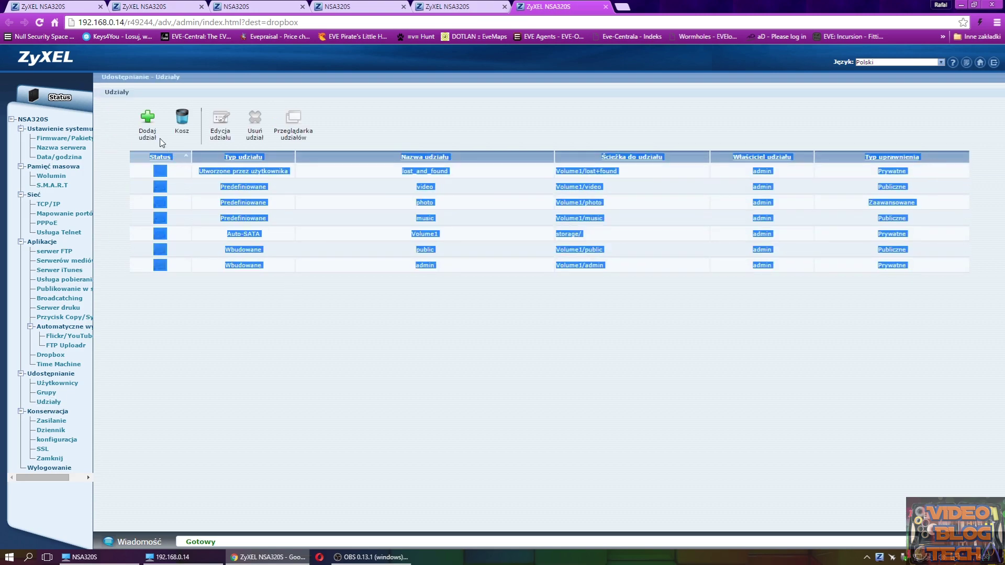
pyautogui.click(146, 117)
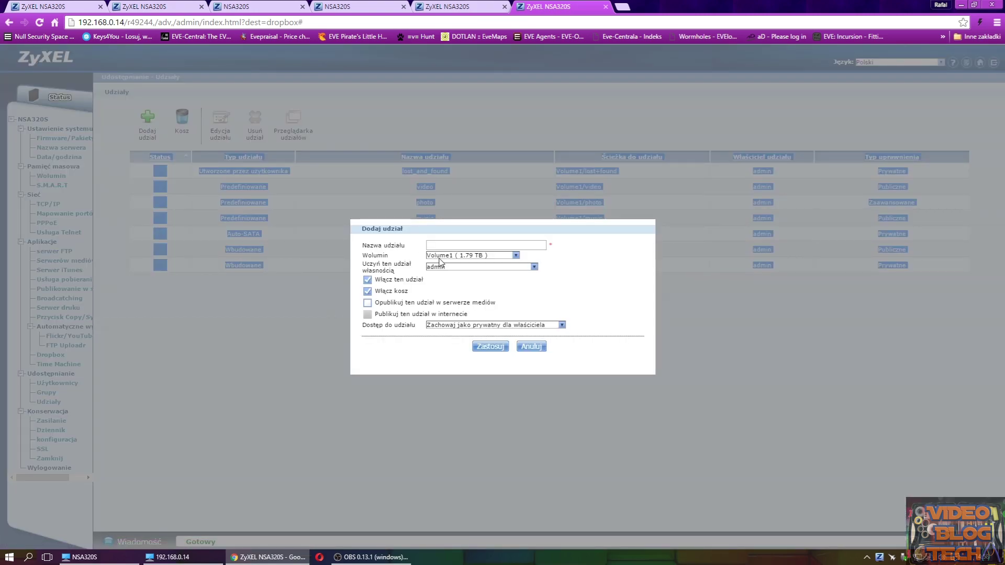
pyautogui.click(448, 243)
pyautogui.write('Backup')
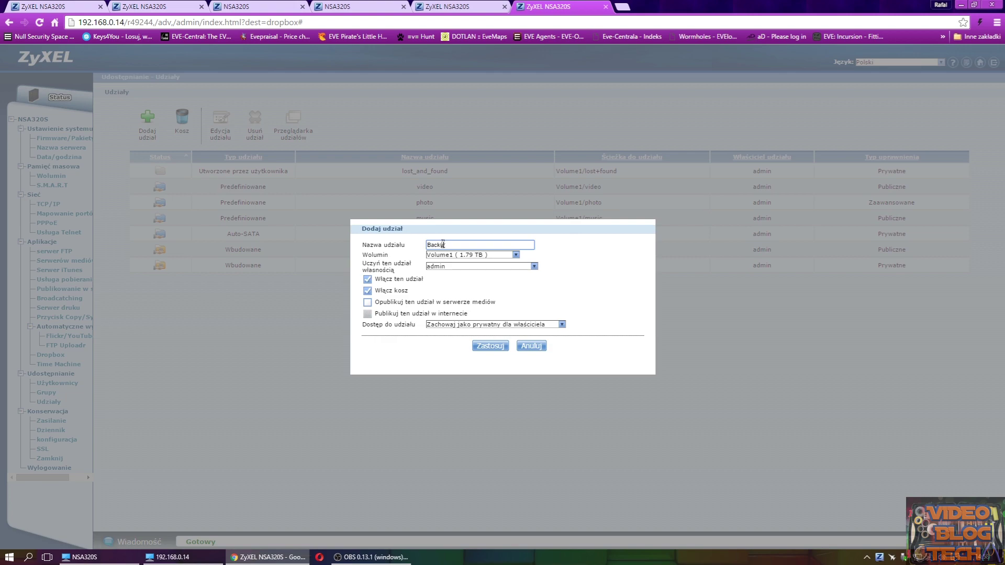
pyautogui.click(478, 268)
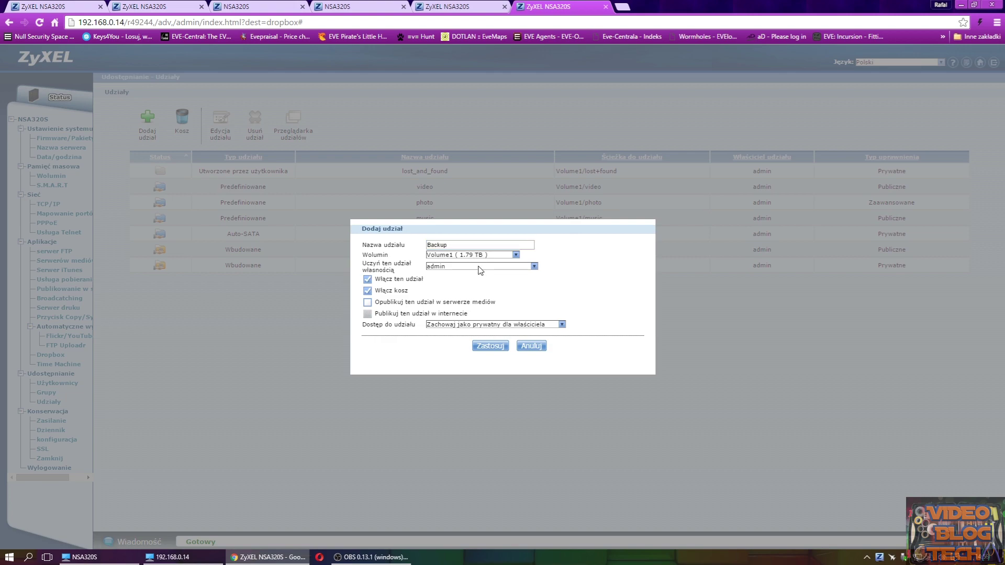
pyautogui.click(368, 291)
pyautogui.click(367, 292)
pyautogui.click(518, 325)
pyautogui.click(487, 336)
pyautogui.click(494, 350)
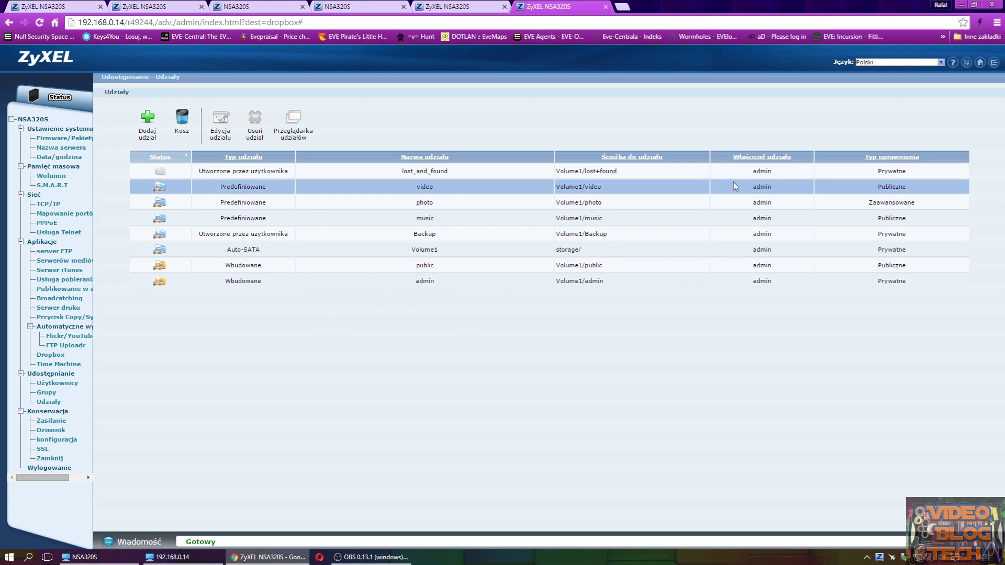
pyautogui.click(961, 5)
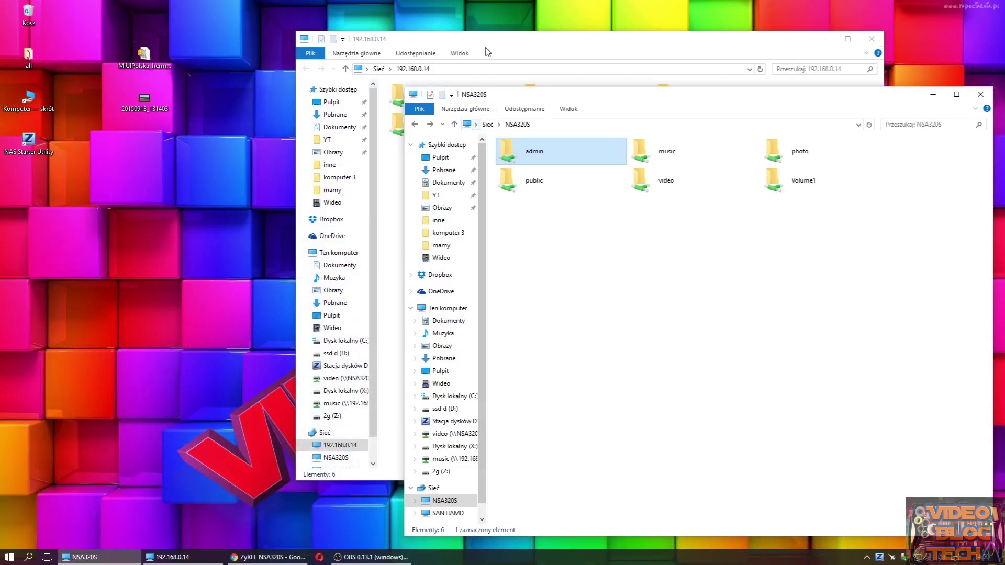
# - Refresh the 192.168.0.14 share list and verify the empty Backup folder inside Volume1
pyautogui.moveTo(485, 48); pyautogui.dragTo(367, 42)
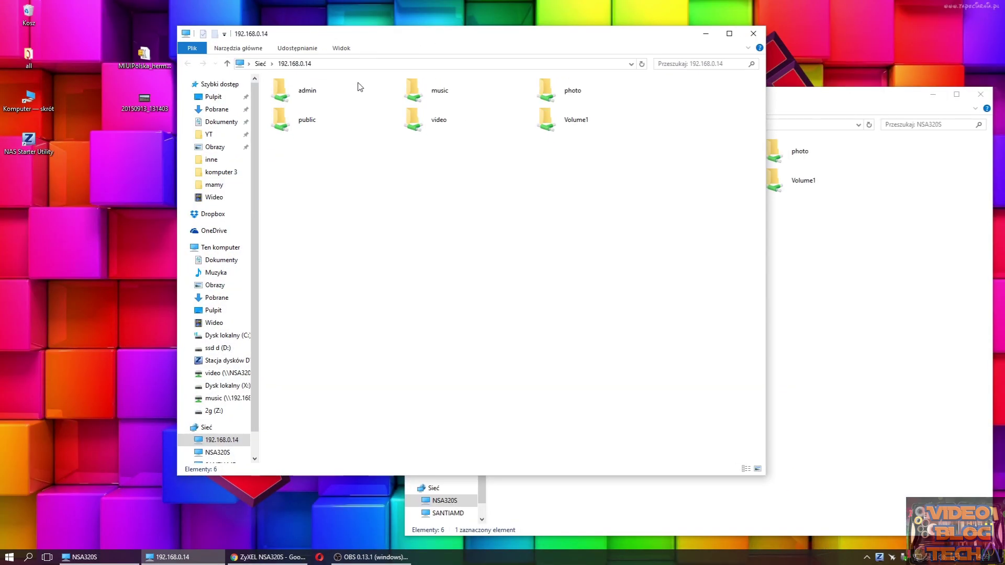
pyautogui.rightClick(451, 189)
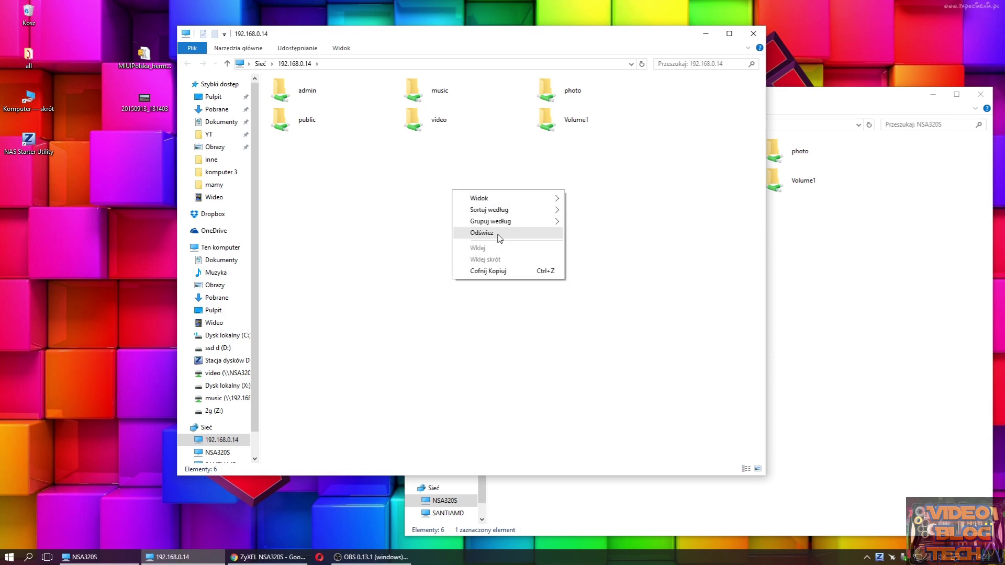
pyautogui.click(497, 232)
pyautogui.doubleClick(573, 119)
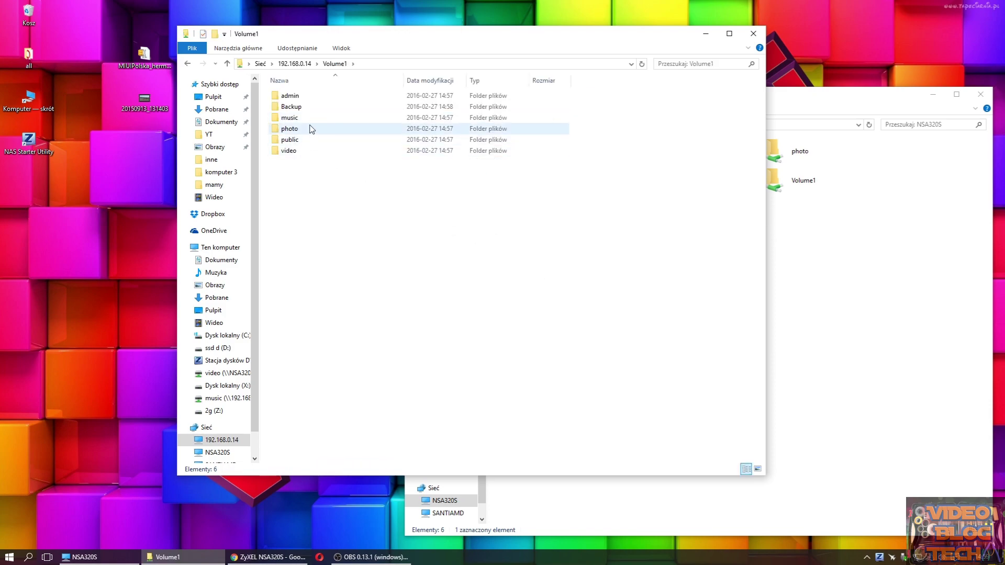
pyautogui.doubleClick(306, 107)
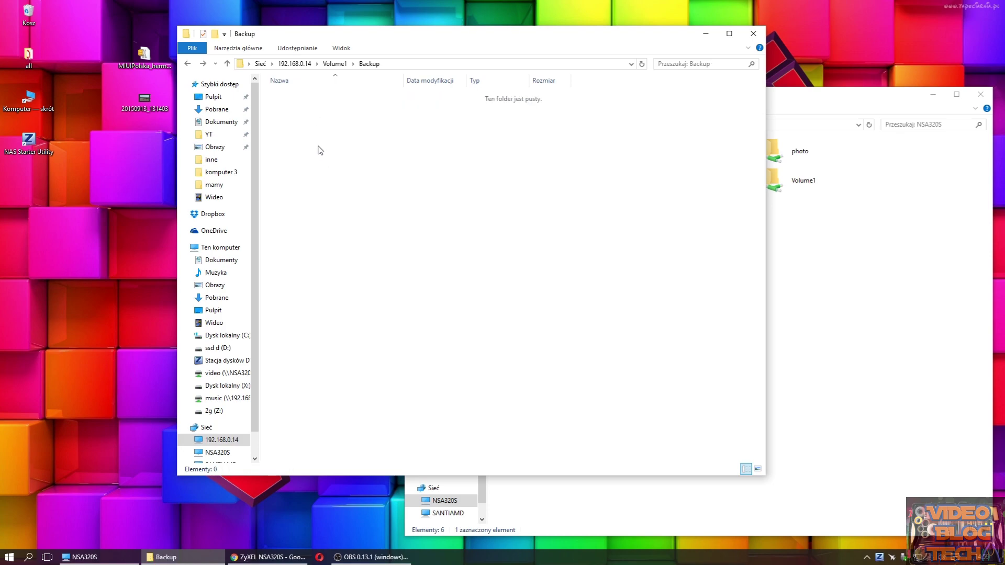
pyautogui.press('BackSpace')
pyautogui.rightClick(312, 110)
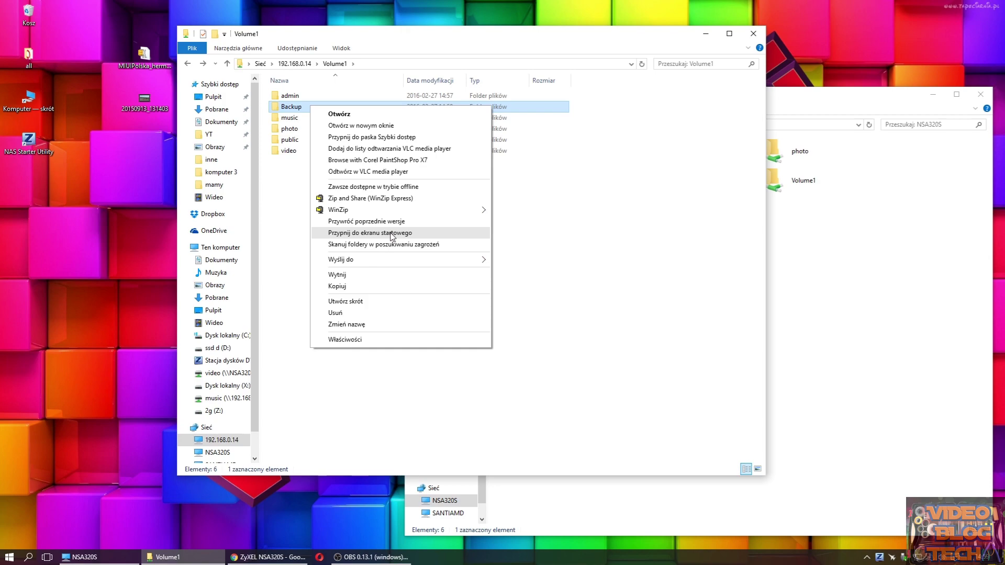
# - Close the Volume1 and NSA320S Explorer windows
pyautogui.moveTo(643, 37); pyautogui.dragTo(556, 50)
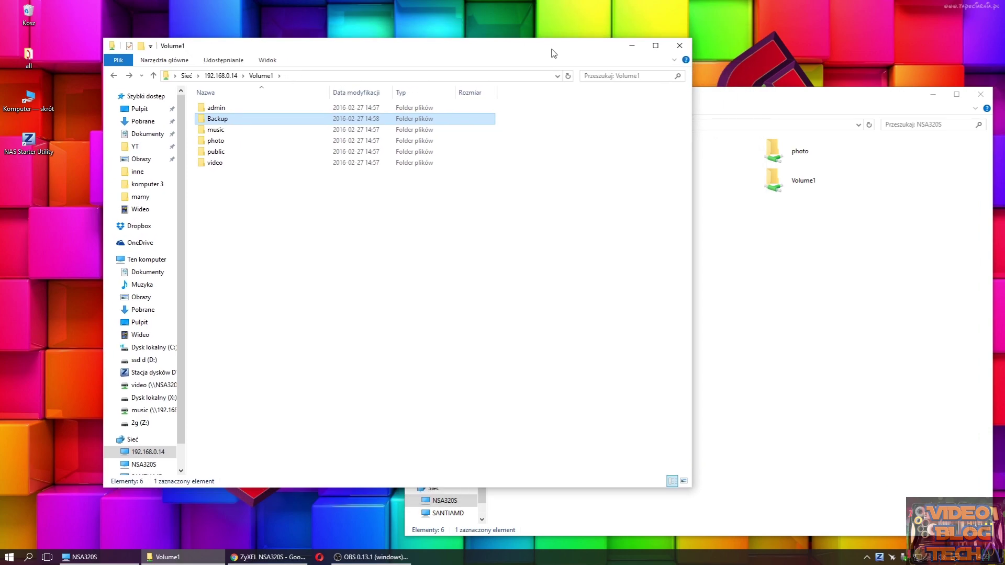
pyautogui.click(679, 45)
pyautogui.moveTo(706, 99); pyautogui.dragTo(652, 77)
pyautogui.click(776, 56)
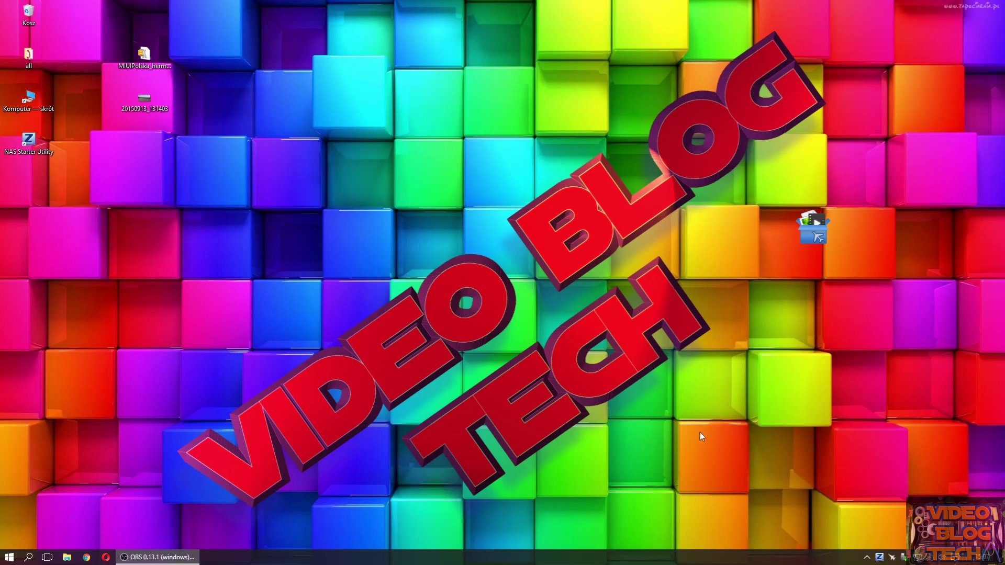
# - Sign in via Configuration > Administration and open the web configurator's Volume page
pyautogui.click(878, 557)
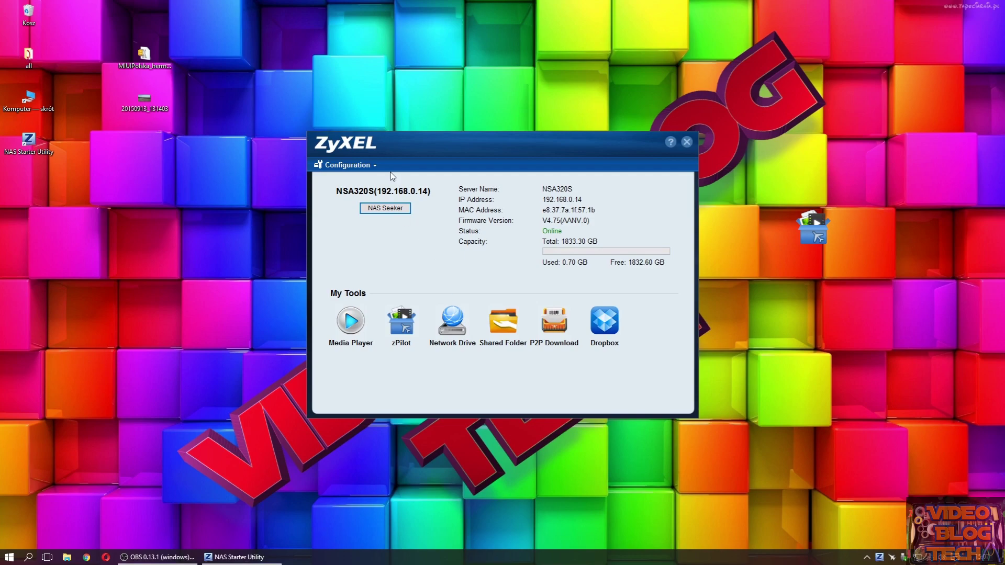
pyautogui.moveTo(424, 141); pyautogui.dragTo(400, 134)
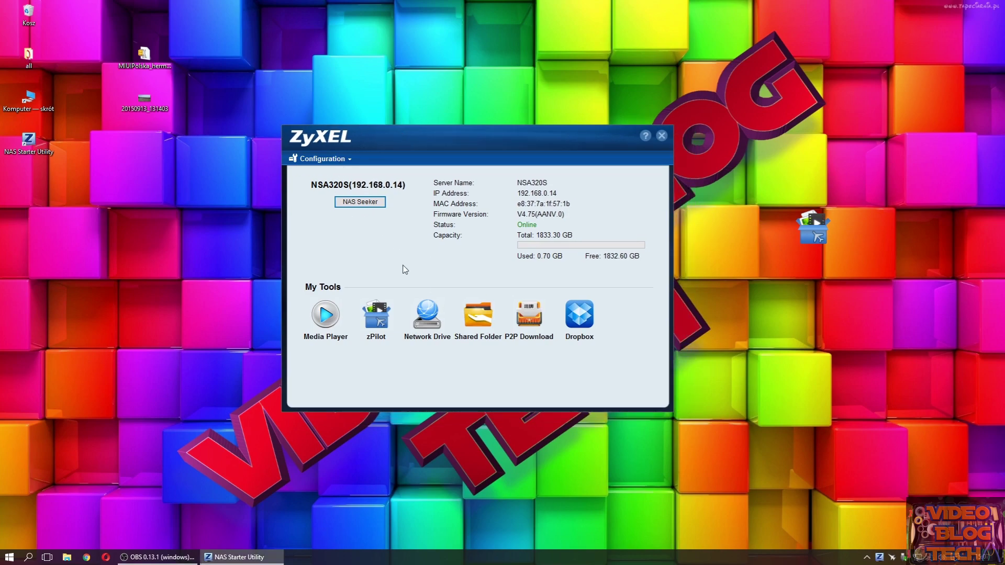
pyautogui.click(329, 158)
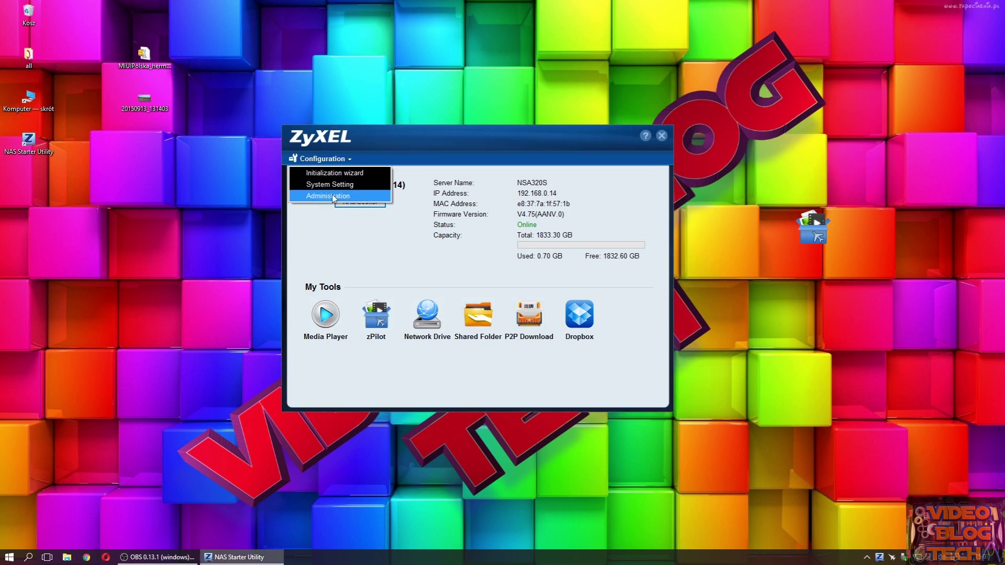
pyautogui.click(333, 196)
pyautogui.click(487, 312)
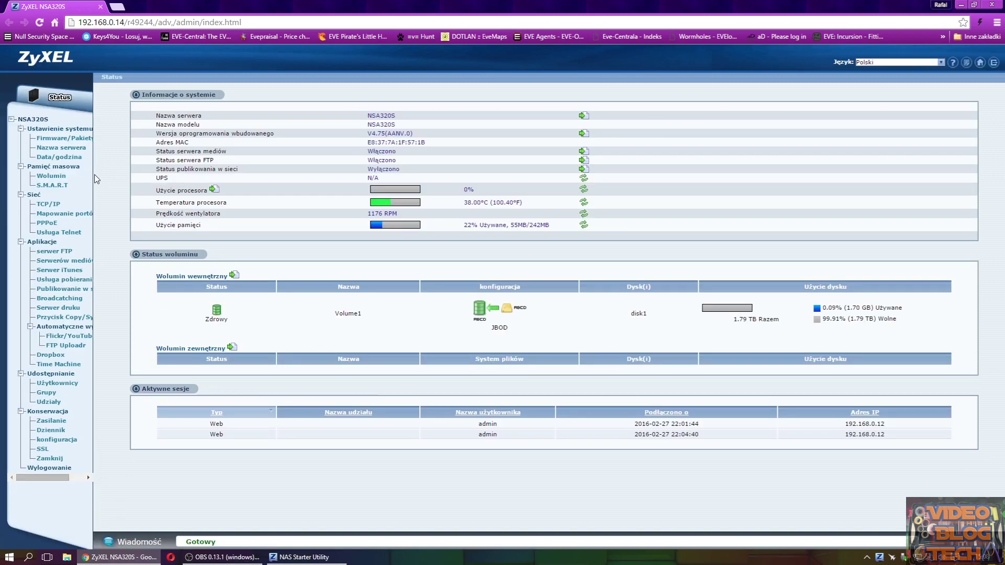
pyautogui.click(52, 176)
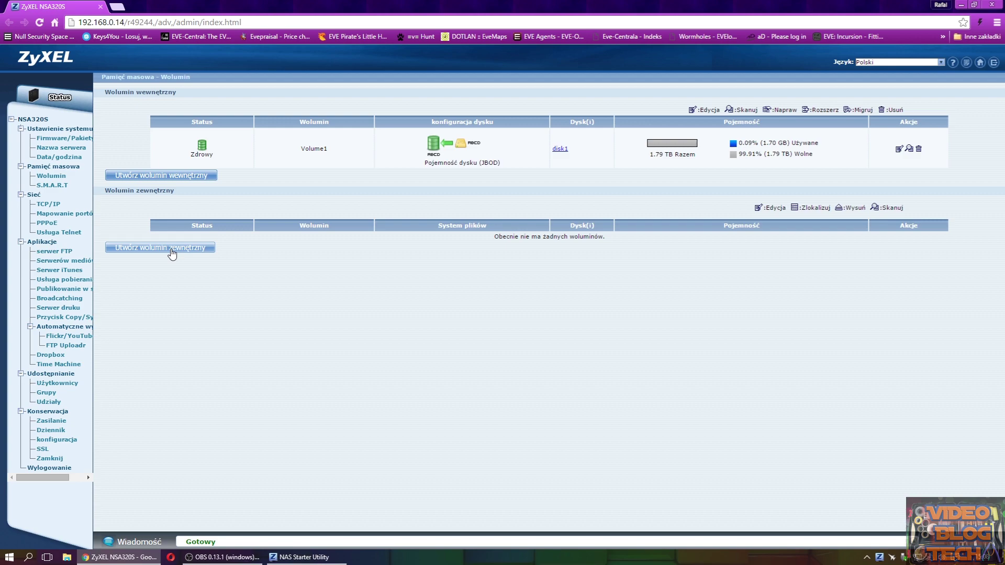
# - Create internal volume '500' as a plain JBOD on disk2 and apply
pyautogui.click(193, 175)
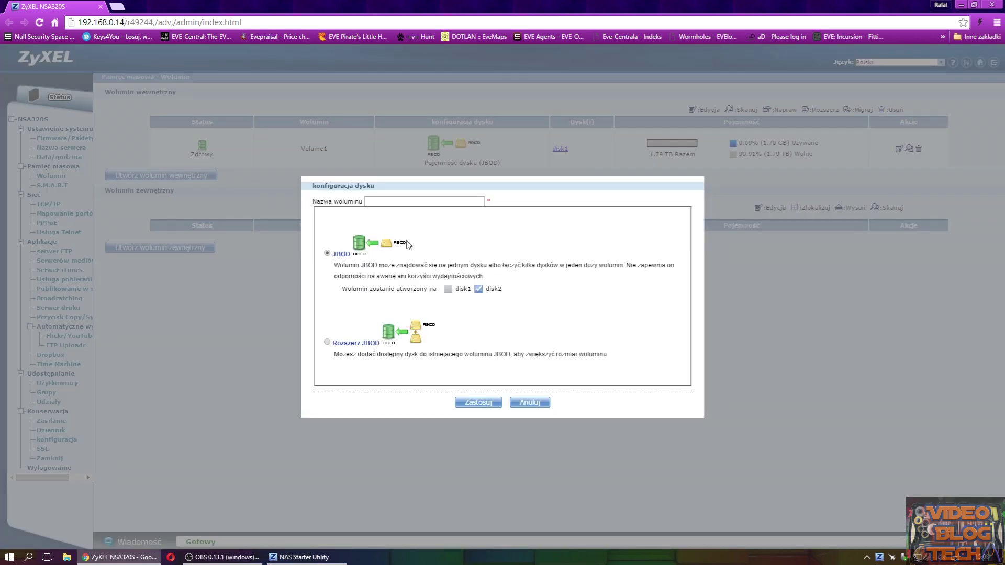
pyautogui.click(405, 203)
pyautogui.write('500')
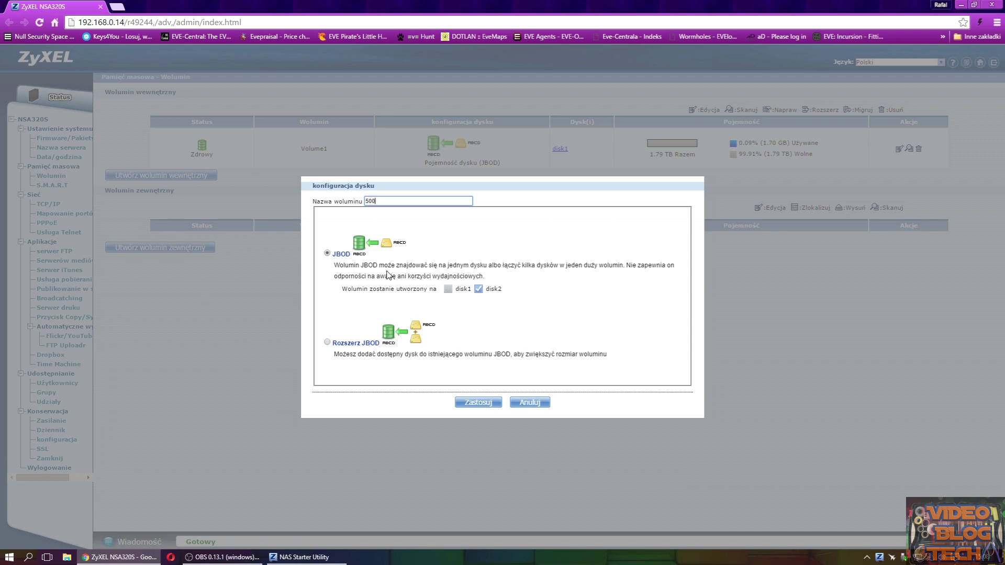
pyautogui.click(328, 342)
pyautogui.click(327, 253)
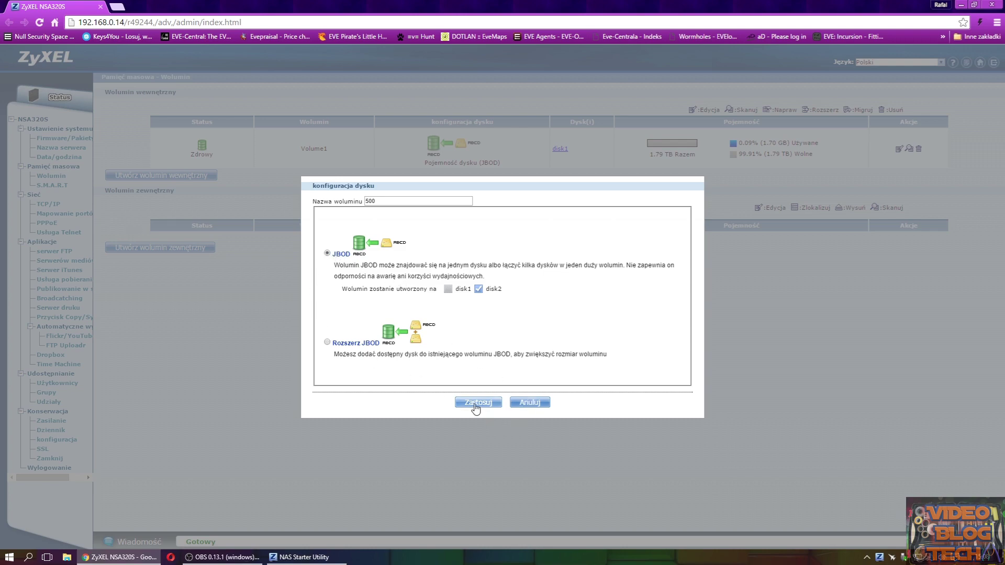
pyautogui.click(477, 402)
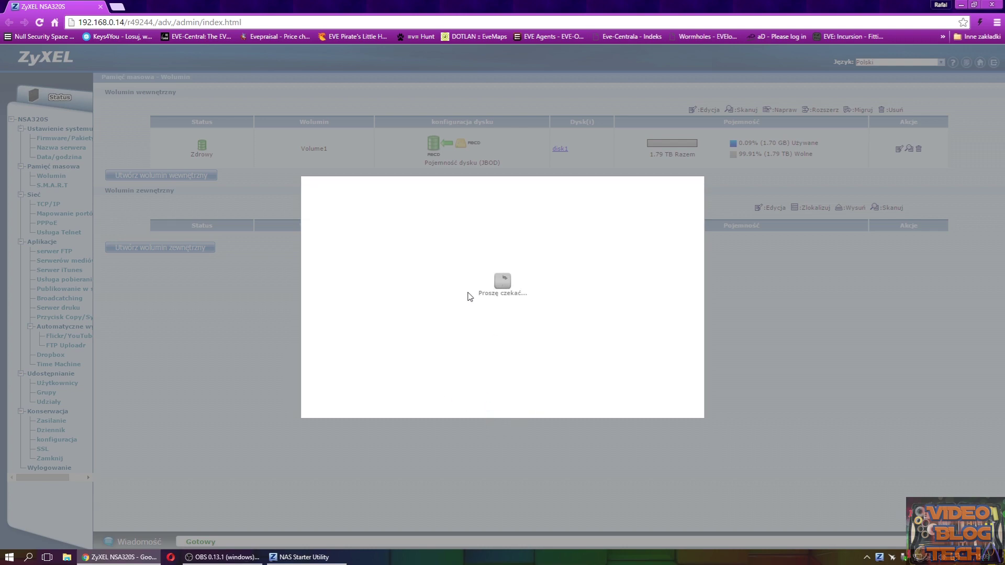
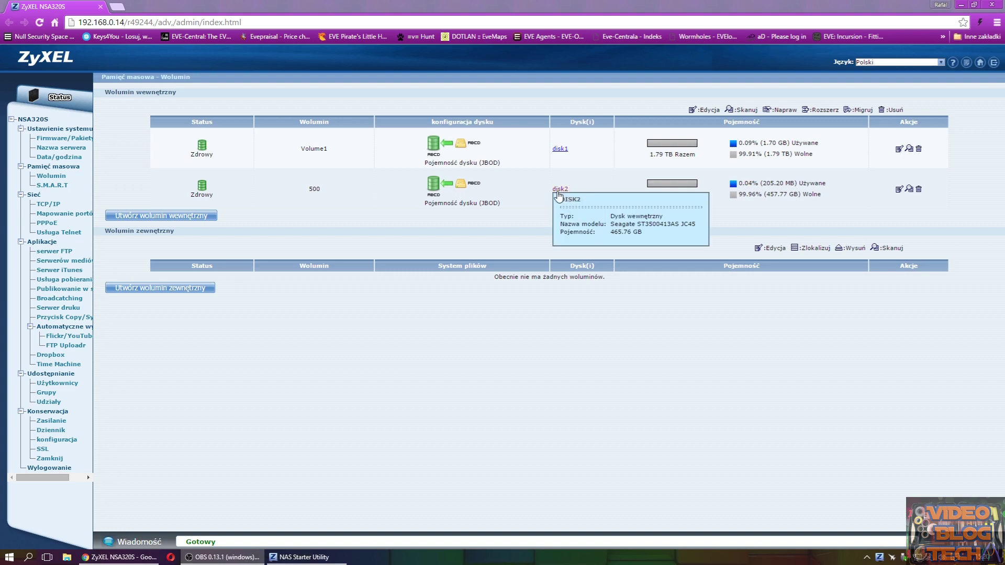
# - Show the S.M.A.R.T page with disk1 at 41 °C and disk2 at 35 °C, both healthy
pyautogui.moveTo(560, 194)
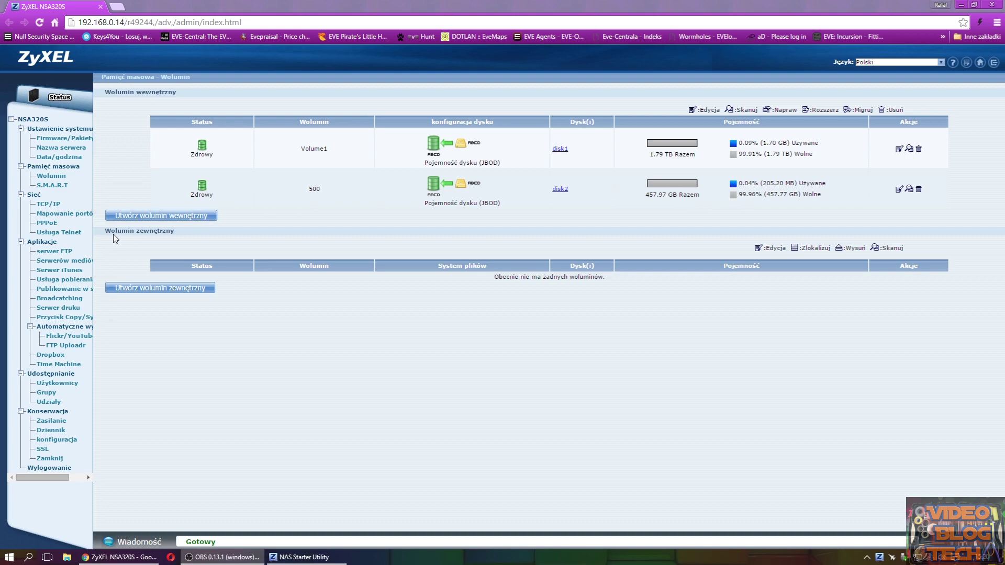
pyautogui.click(52, 185)
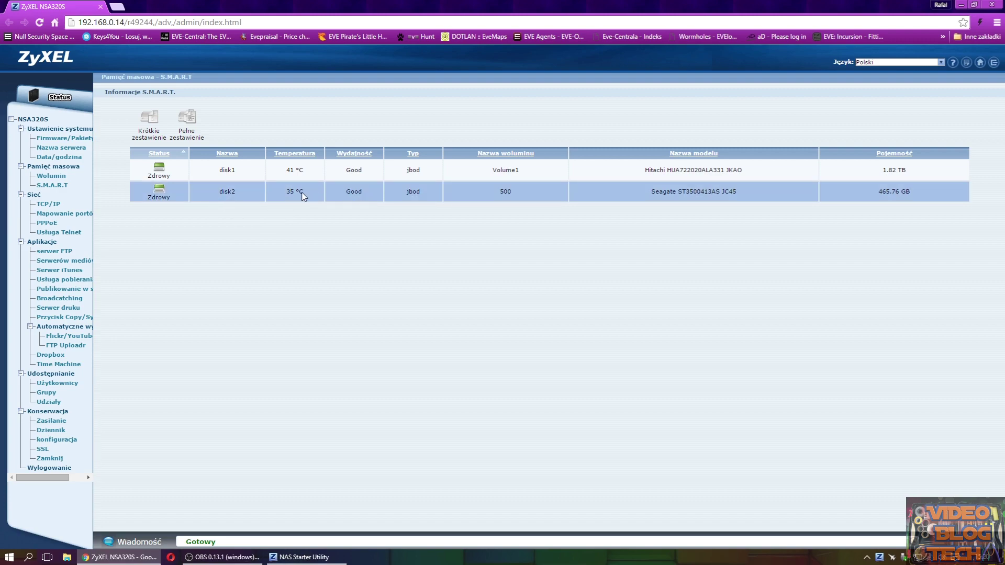
pyautogui.click(303, 194)
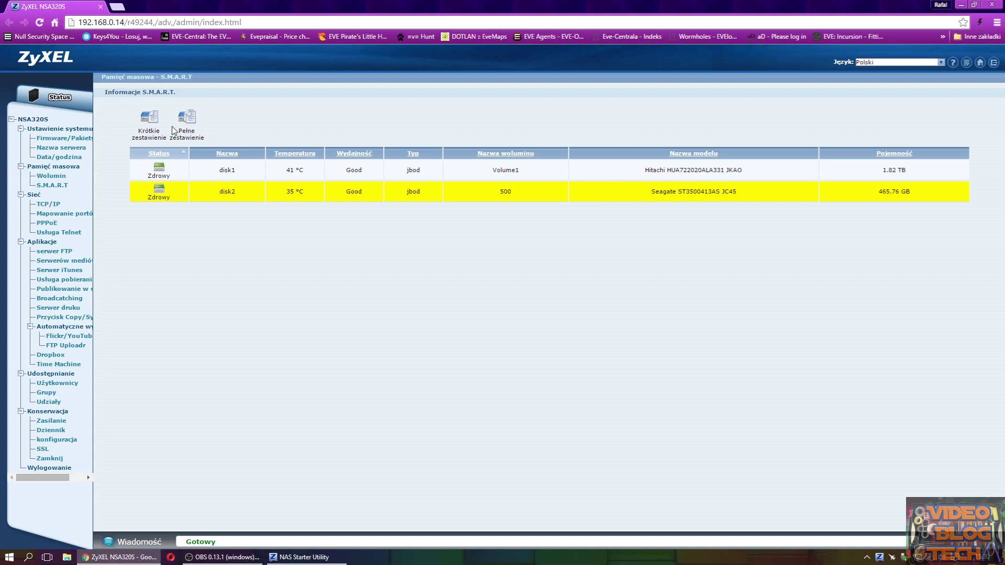
pyautogui.click(151, 119)
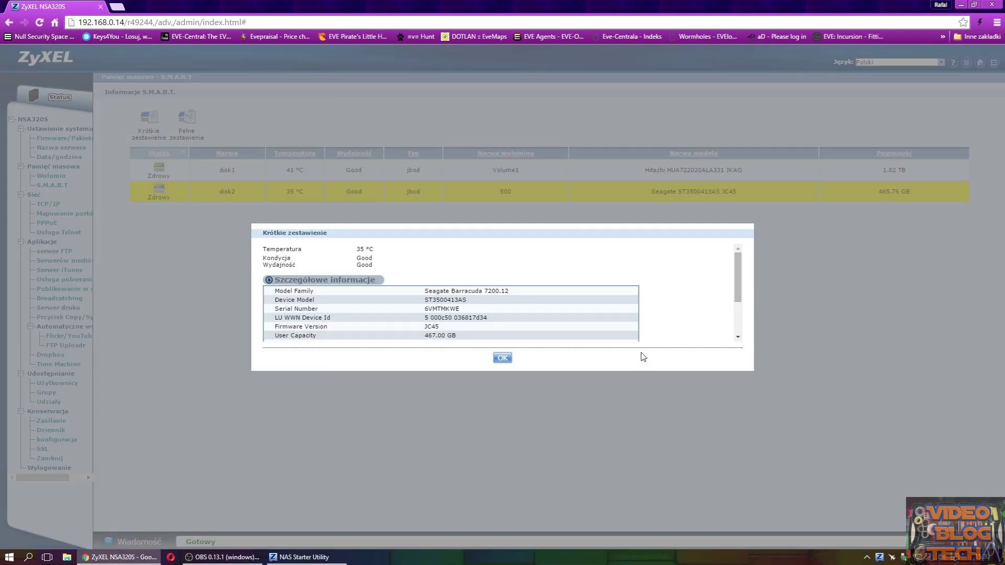
pyautogui.moveTo(740, 292); pyautogui.dragTo(738, 325)
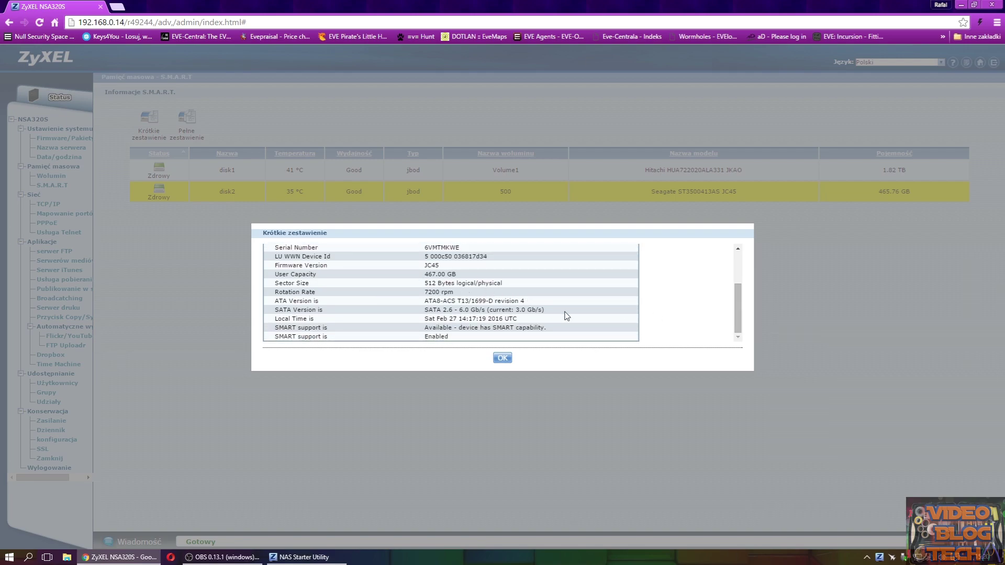
pyautogui.click(502, 358)
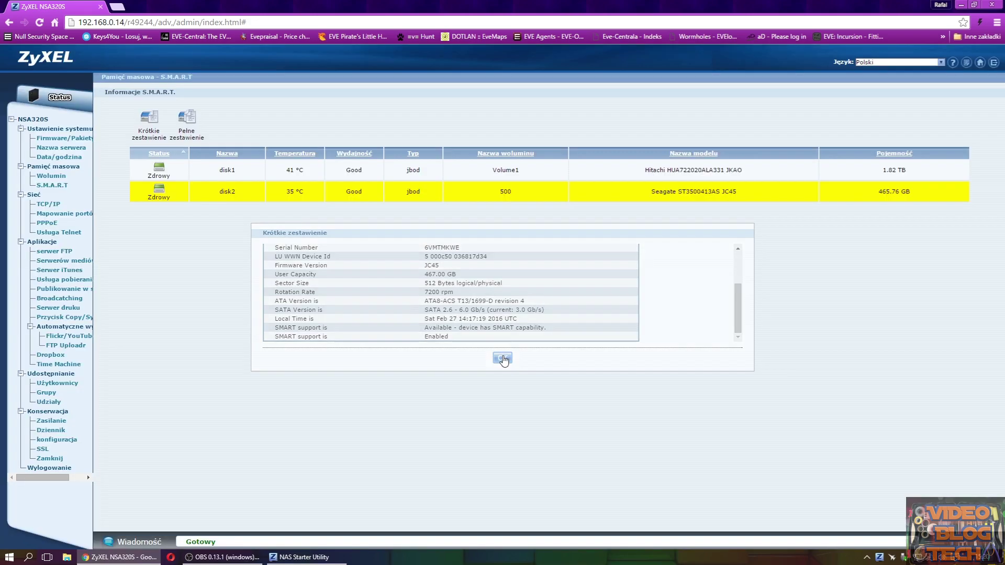
pyautogui.click(186, 117)
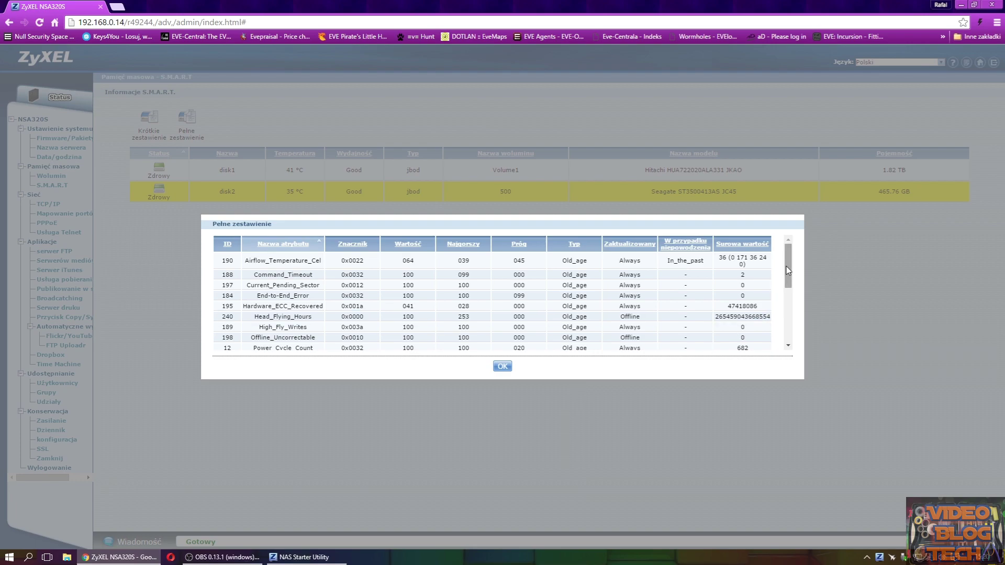
pyautogui.moveTo(790, 267); pyautogui.dragTo(783, 276)
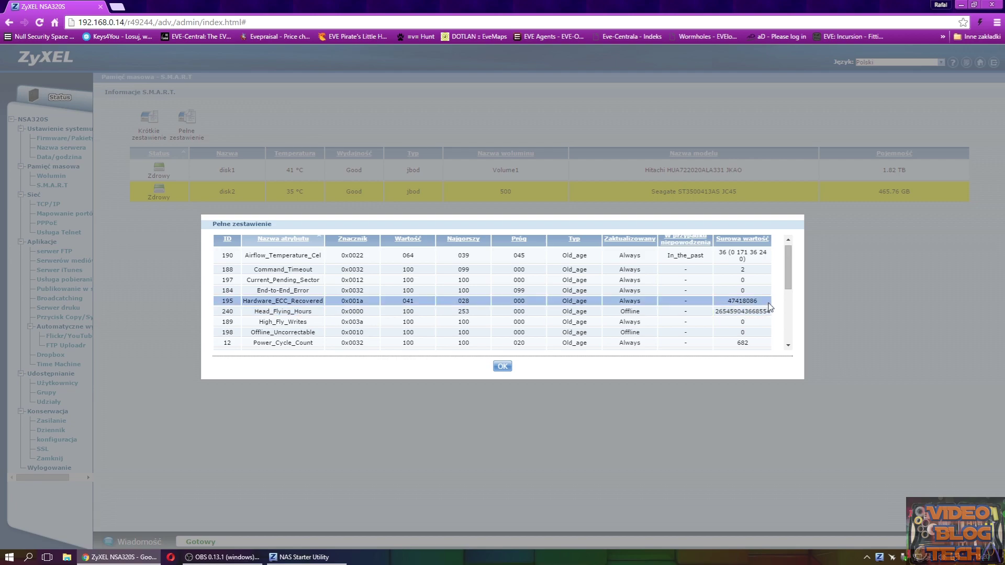
pyautogui.moveTo(786, 282); pyautogui.dragTo(779, 336)
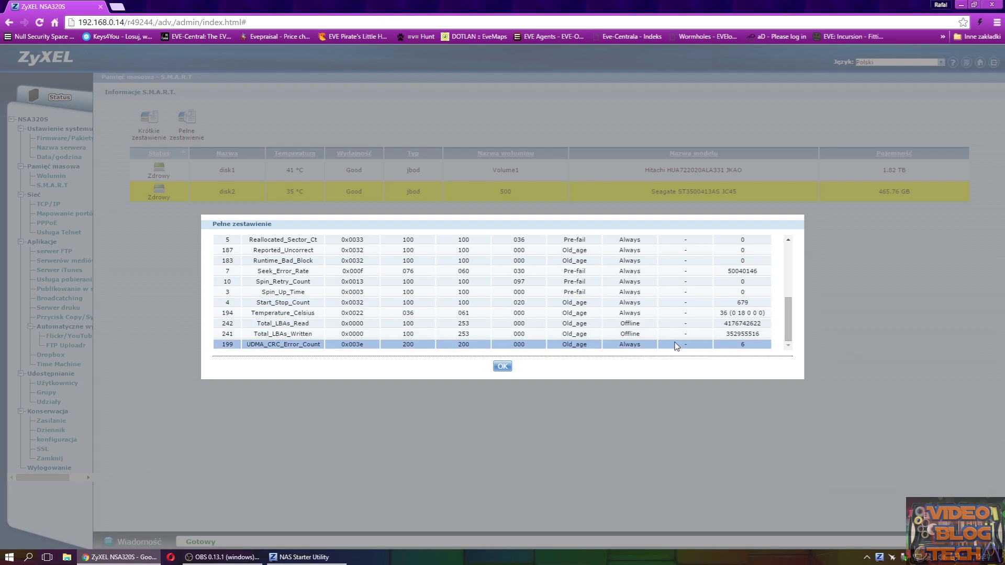
pyautogui.click(502, 367)
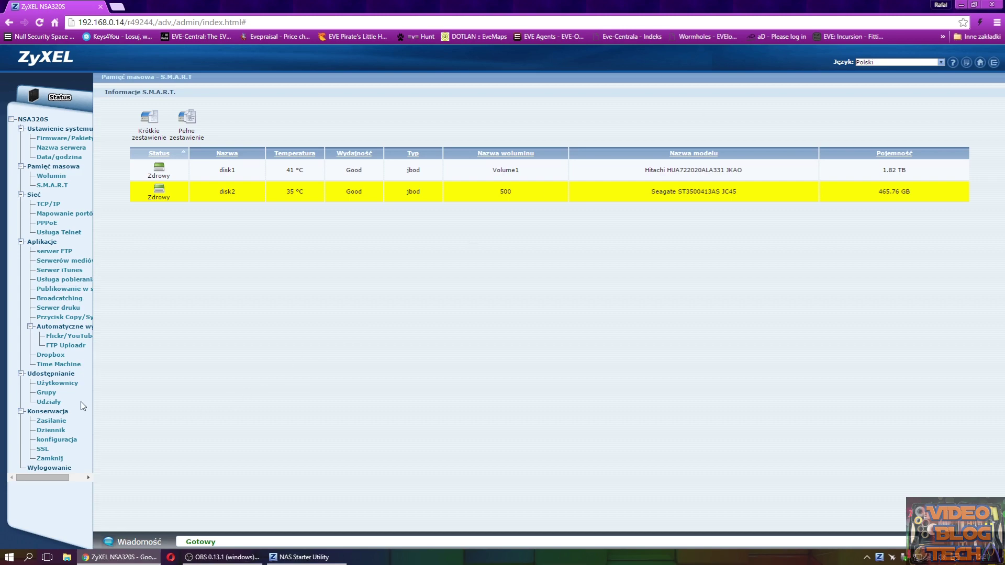
pyautogui.click(51, 400)
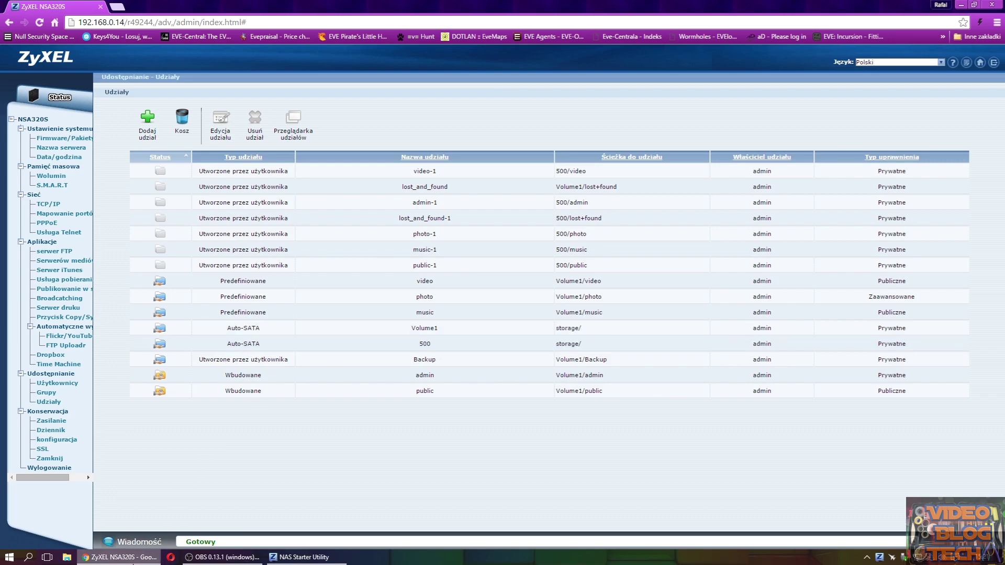
# - Minimize the browser and open the Computer file browser from the desktop
pyautogui.click(961, 5)
pyautogui.doubleClick(31, 102)
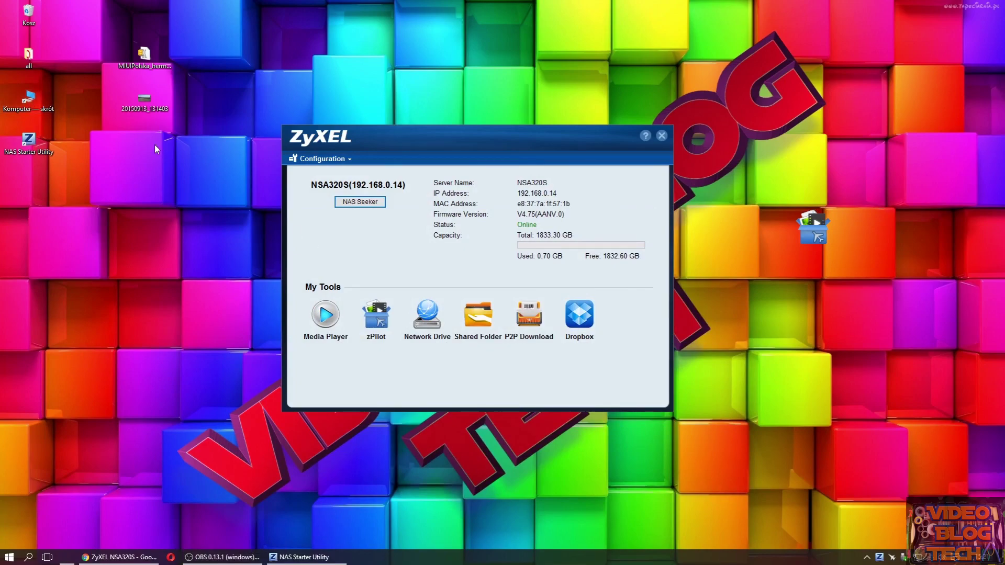
# - Browse the network to the NSA320S shares and open the 500 shared folder
pyautogui.click(255, 479)
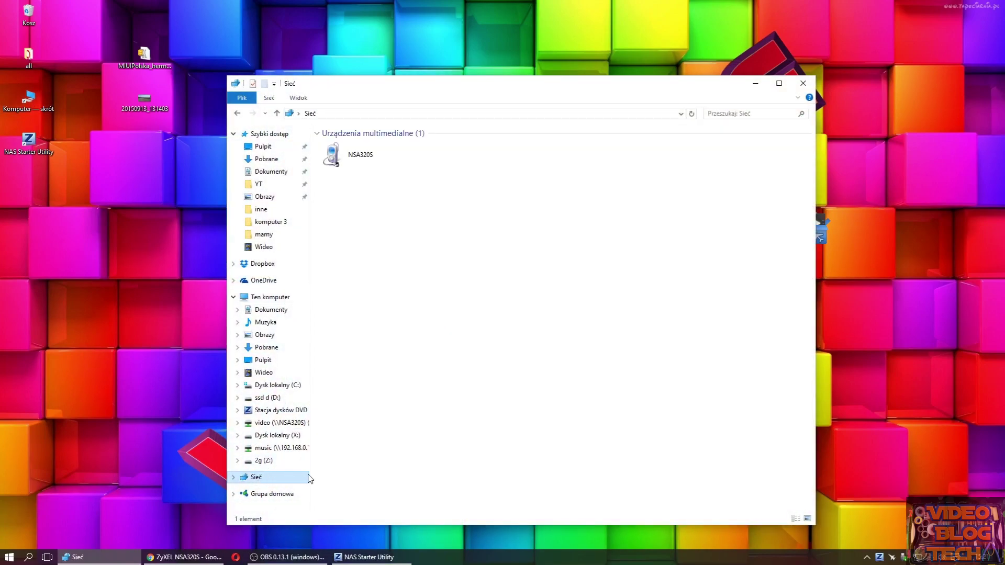
pyautogui.click(370, 200)
pyautogui.doubleClick(370, 200)
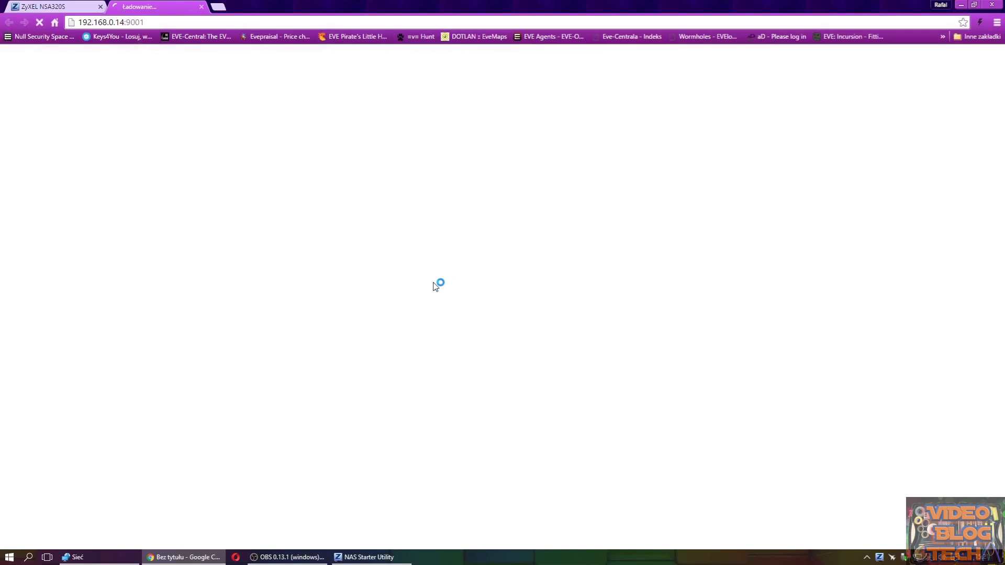
pyautogui.click(960, 6)
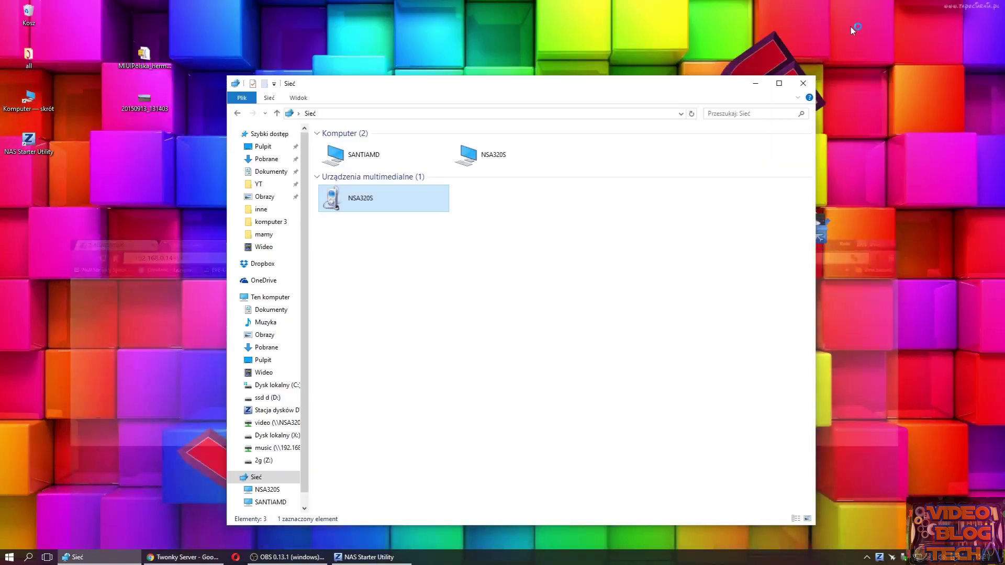
pyautogui.click(285, 491)
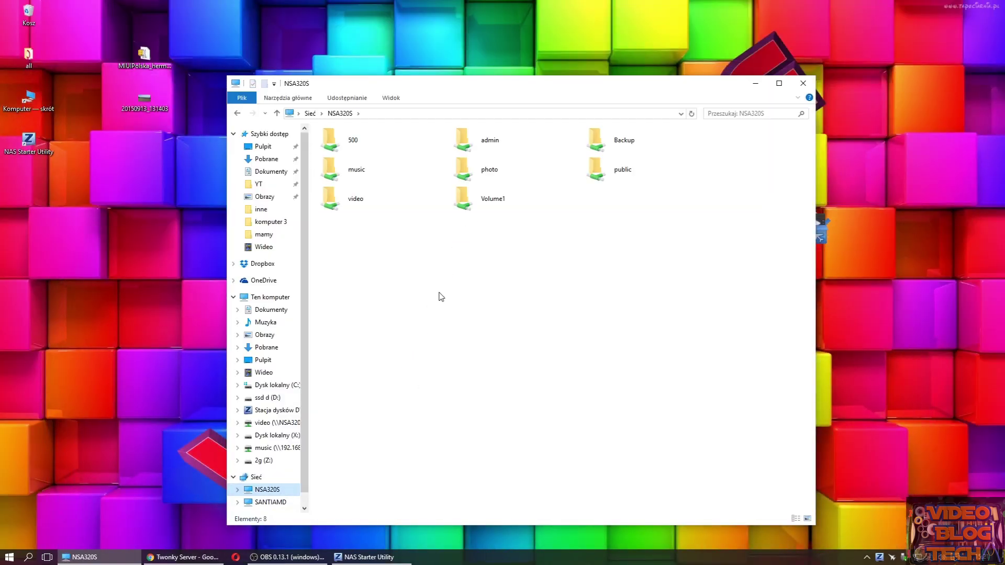
pyautogui.doubleClick(360, 139)
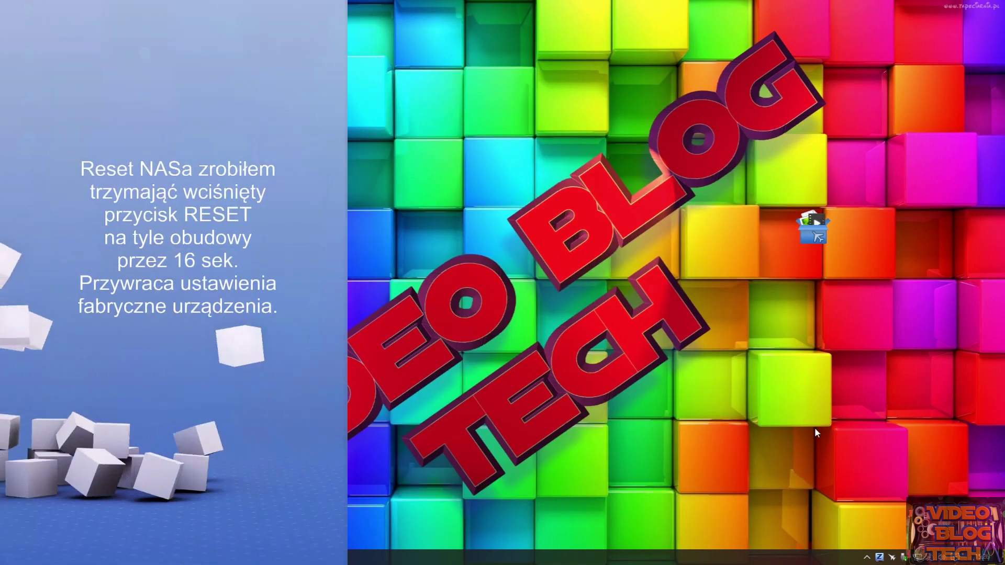
# - Open NAS Seeker from the NAS Starter Utility tray icon and refresh the device search
pyautogui.click(879, 556)
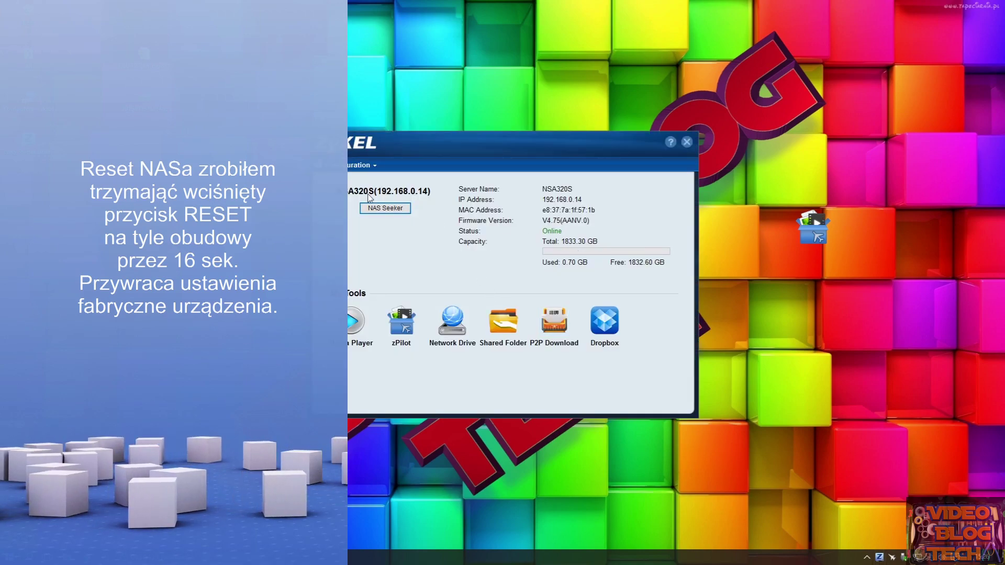
pyautogui.click(387, 208)
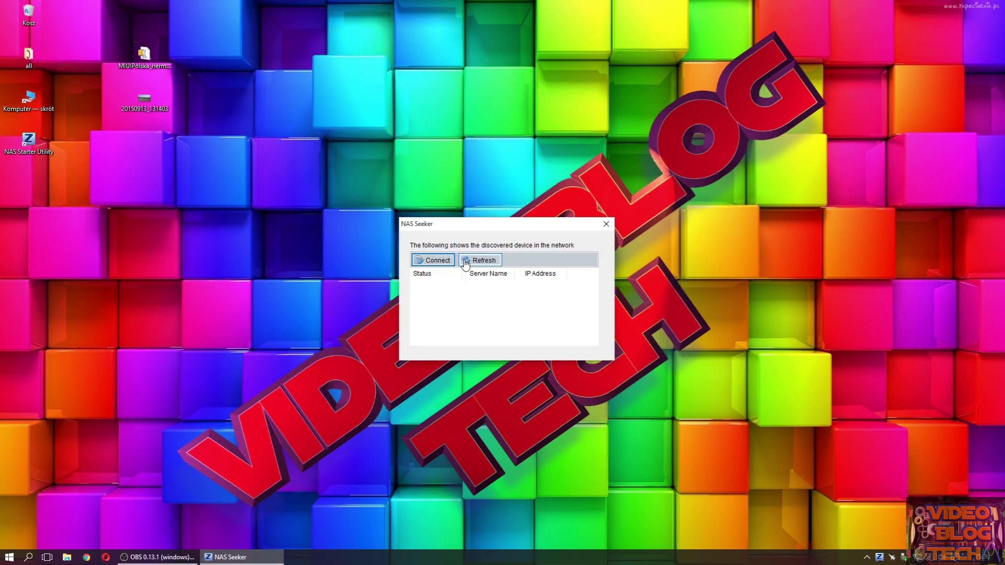
pyautogui.click(465, 262)
# - Rescan, connect to the discovered NSA320S and start its initialization wizard
pyautogui.click(477, 261)
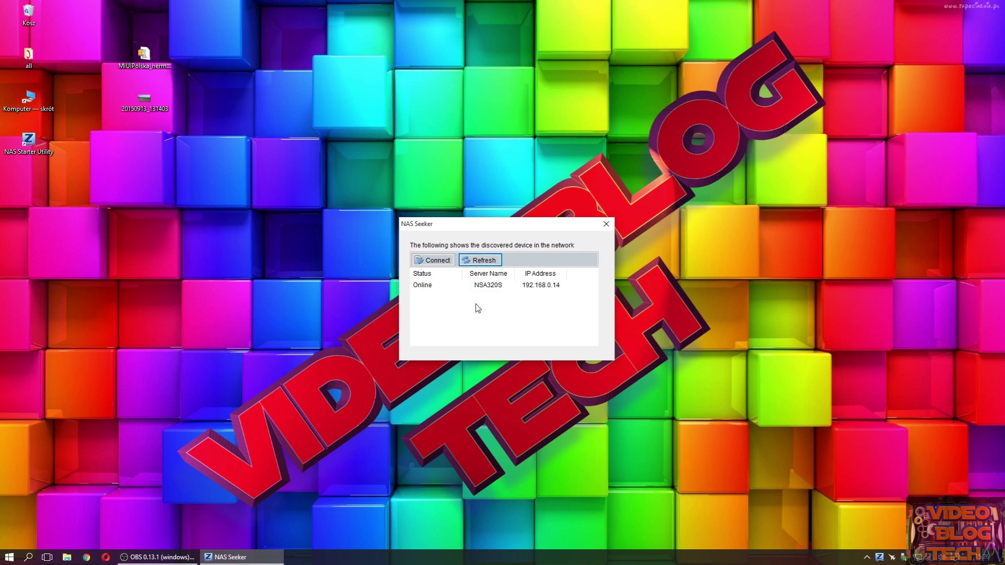
pyautogui.click(443, 286)
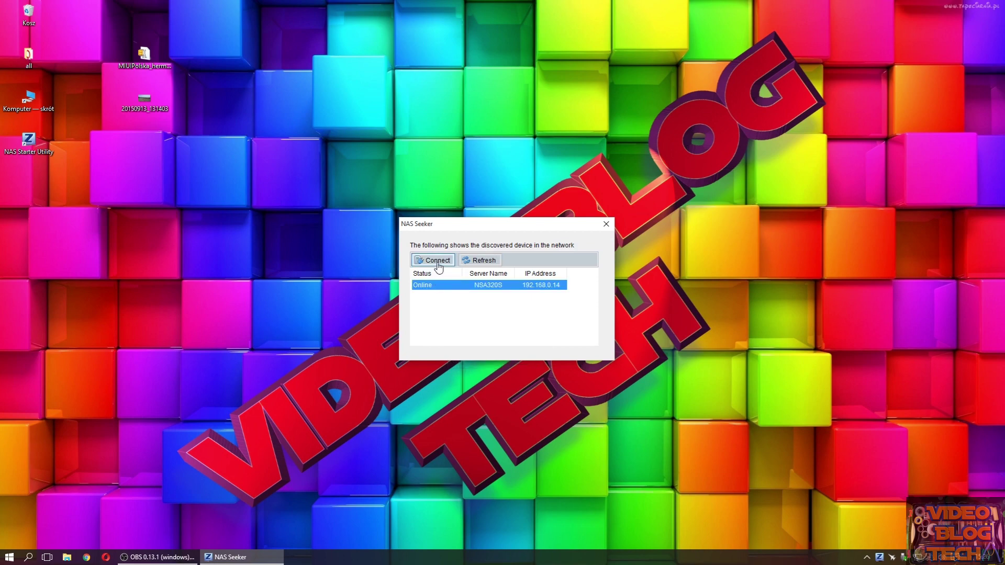
pyautogui.click(436, 260)
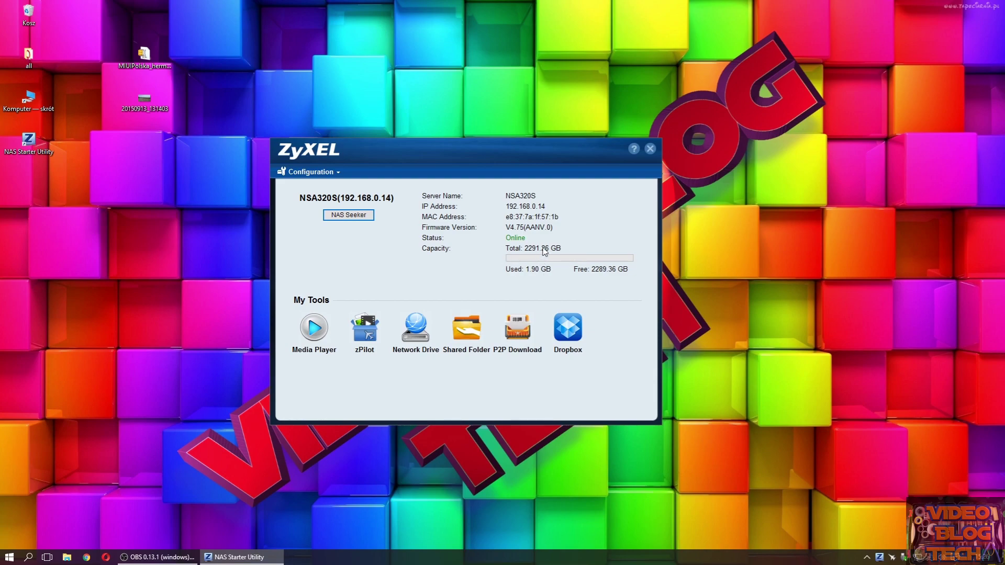
pyautogui.click(309, 173)
pyautogui.click(325, 186)
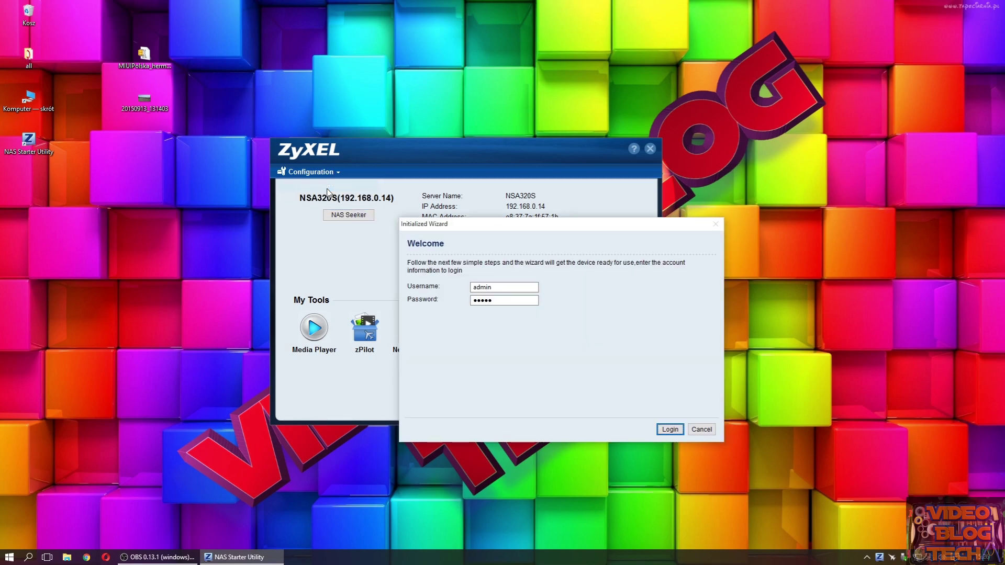
pyautogui.moveTo(487, 233); pyautogui.dragTo(411, 219)
# - Log in with the admin password, choose manual configuration, keep automatic IP and no PPPoE
pyautogui.press('Tab')
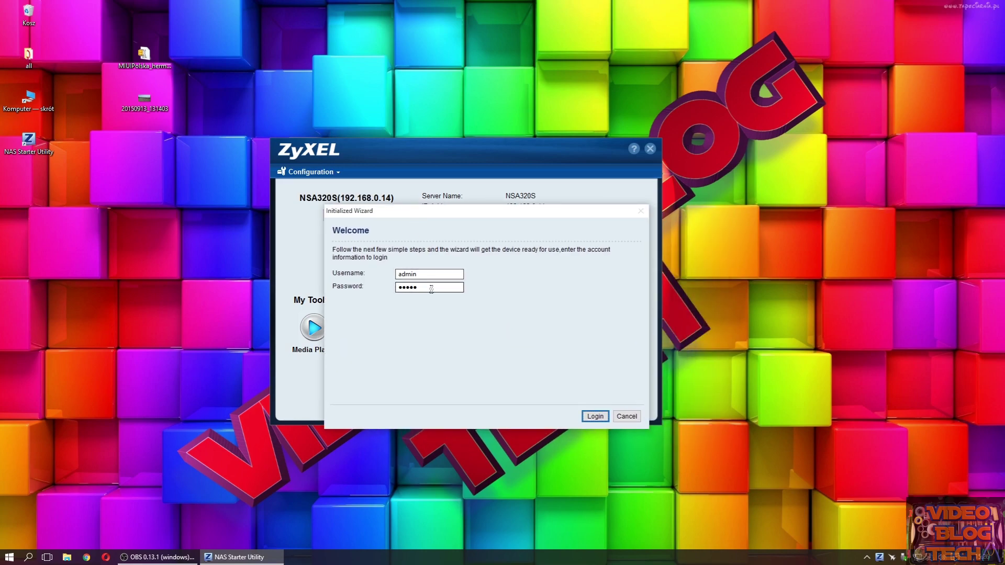
pyautogui.write('12')
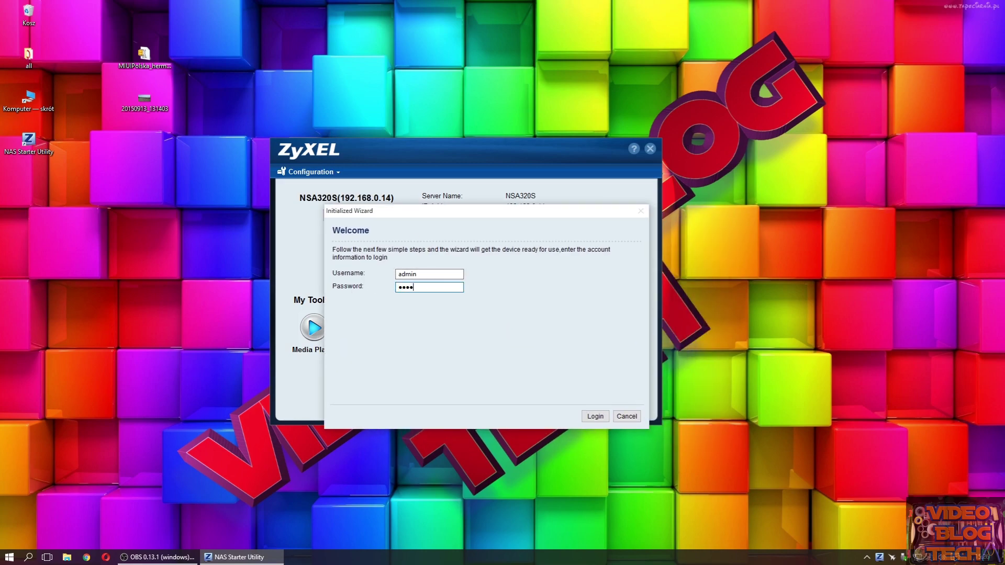
pyautogui.write('34')
pyautogui.click(595, 416)
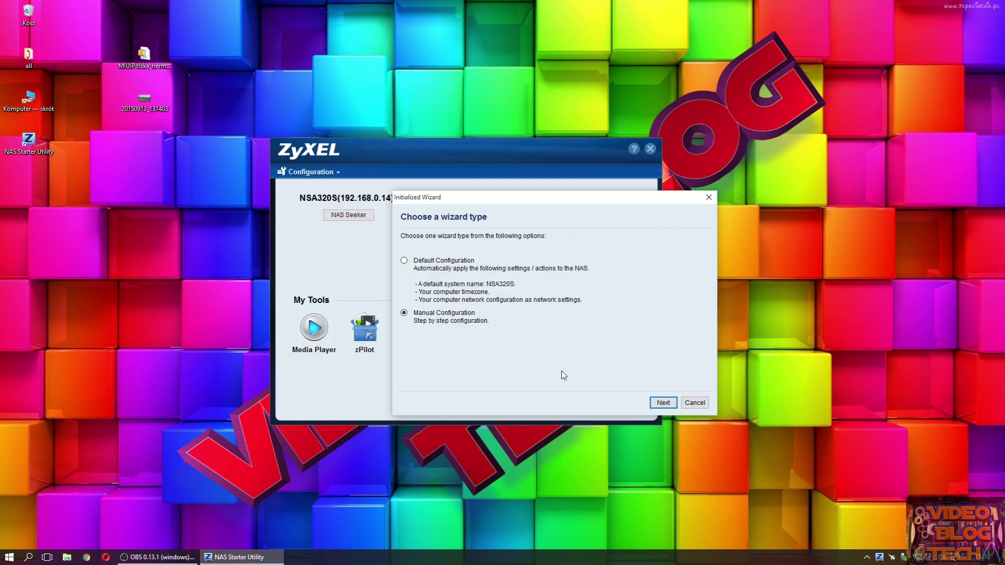
pyautogui.click(664, 404)
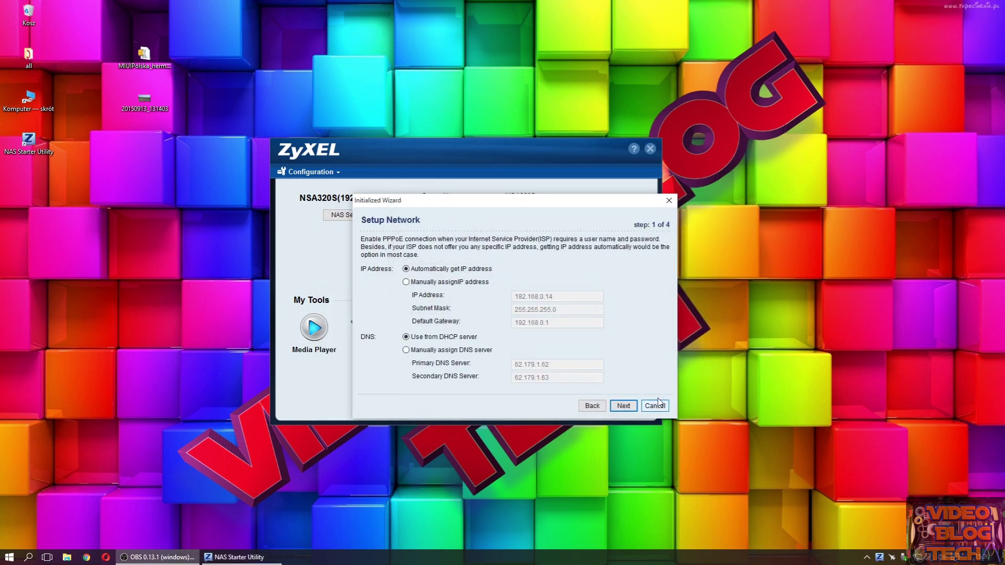
pyautogui.click(632, 407)
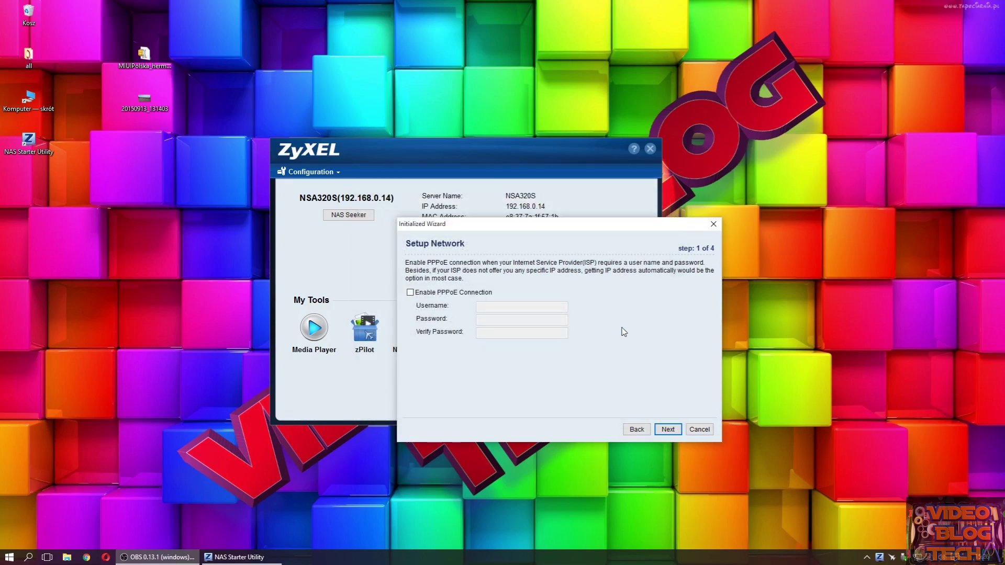
pyautogui.click(670, 433)
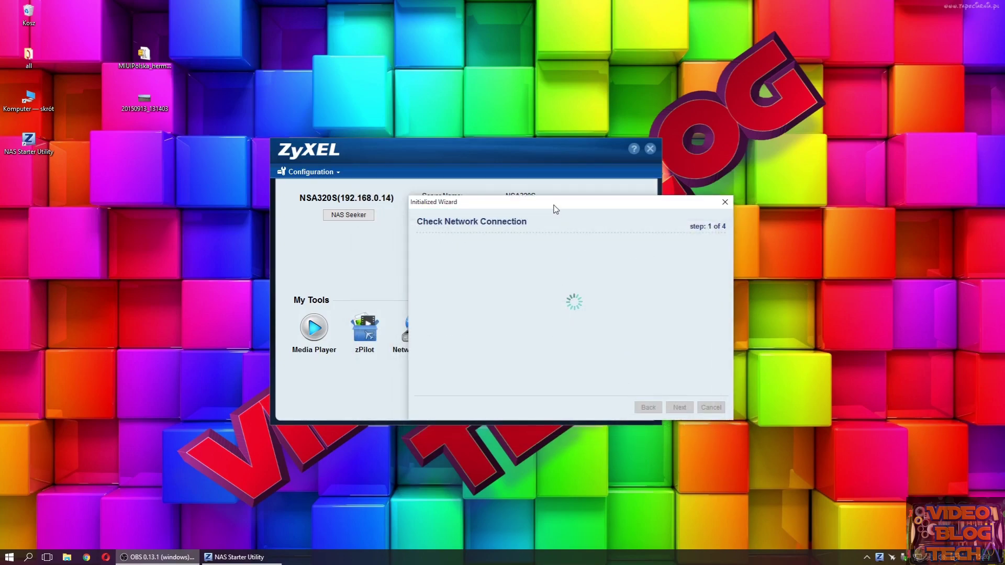
pyautogui.moveTo(555, 205); pyautogui.dragTo(525, 208)
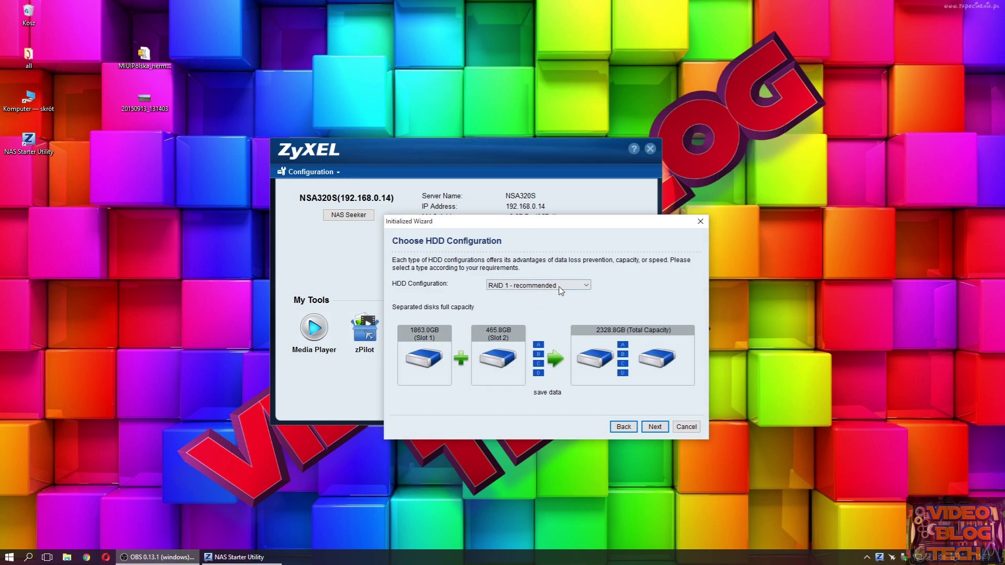
# - Preview Individual Disks, JBOD, then RAID 0 layouts, leaving RAID 0 at 2328.8GB
pyautogui.click(558, 286)
pyautogui.click(544, 295)
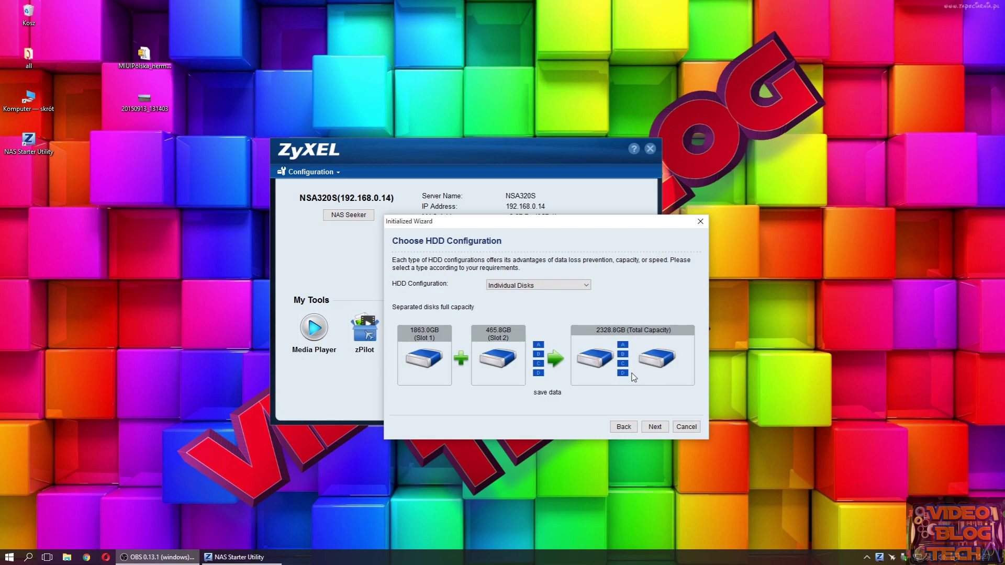
pyautogui.click(527, 287)
pyautogui.click(525, 302)
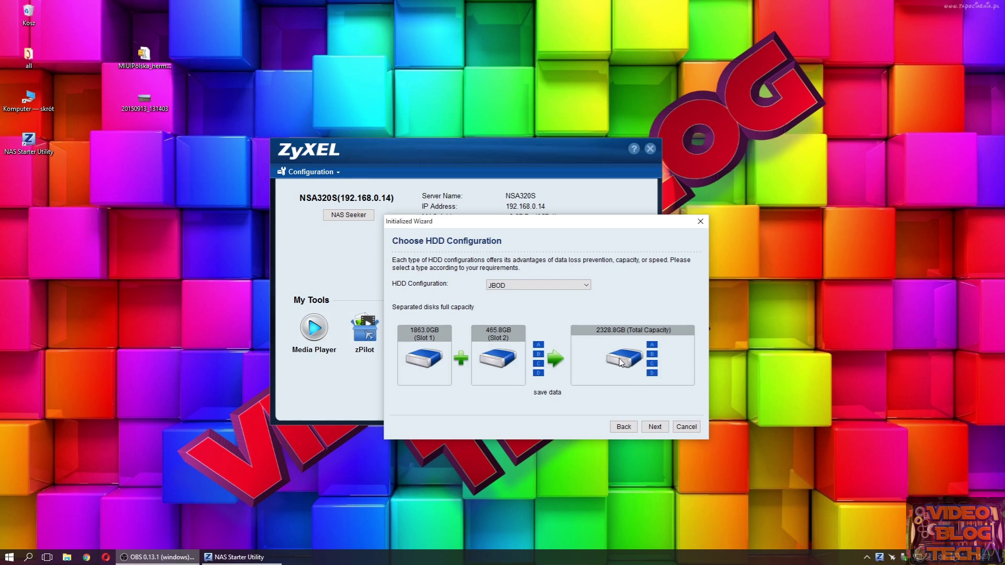
pyautogui.click(541, 289)
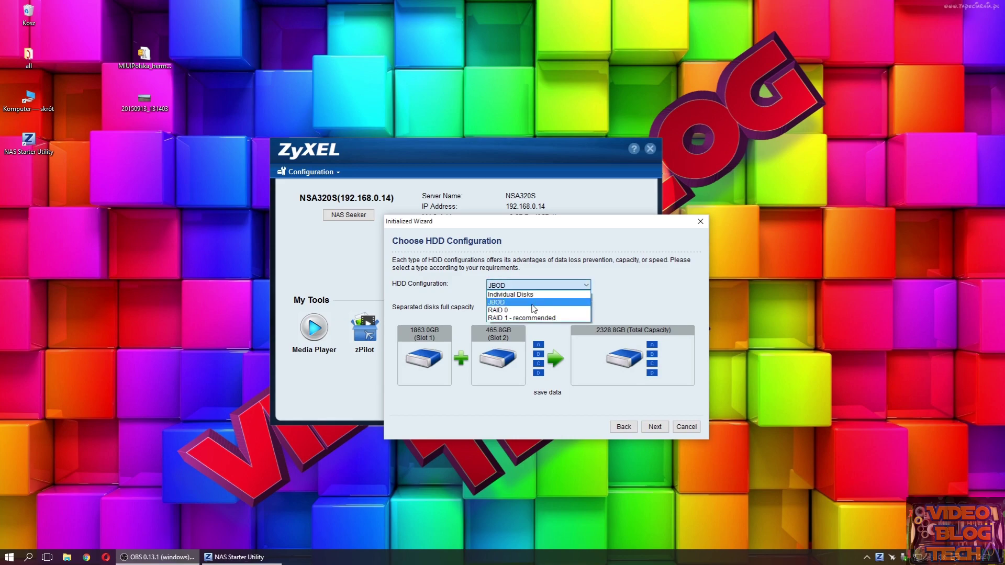
pyautogui.click(534, 311)
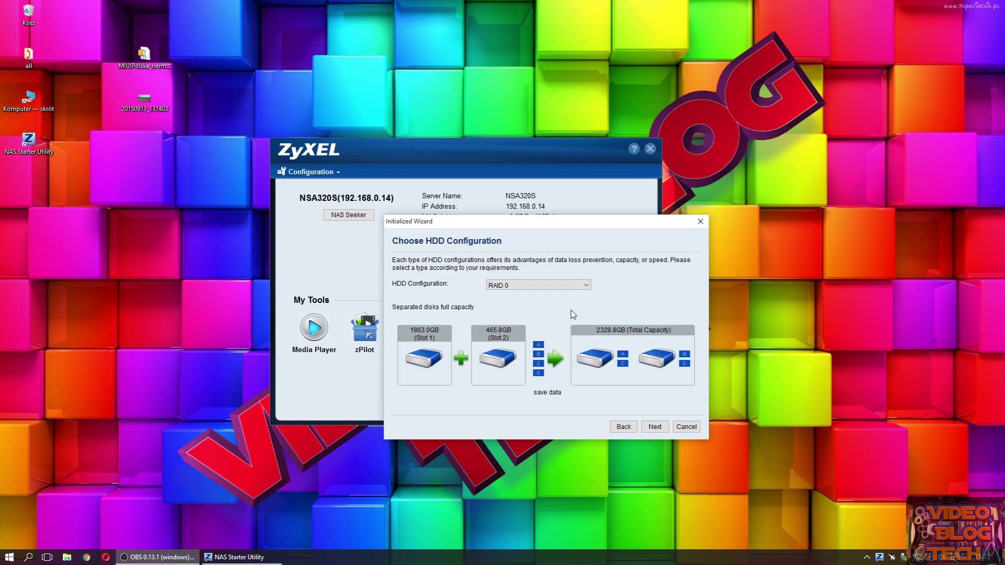
pyautogui.click(557, 286)
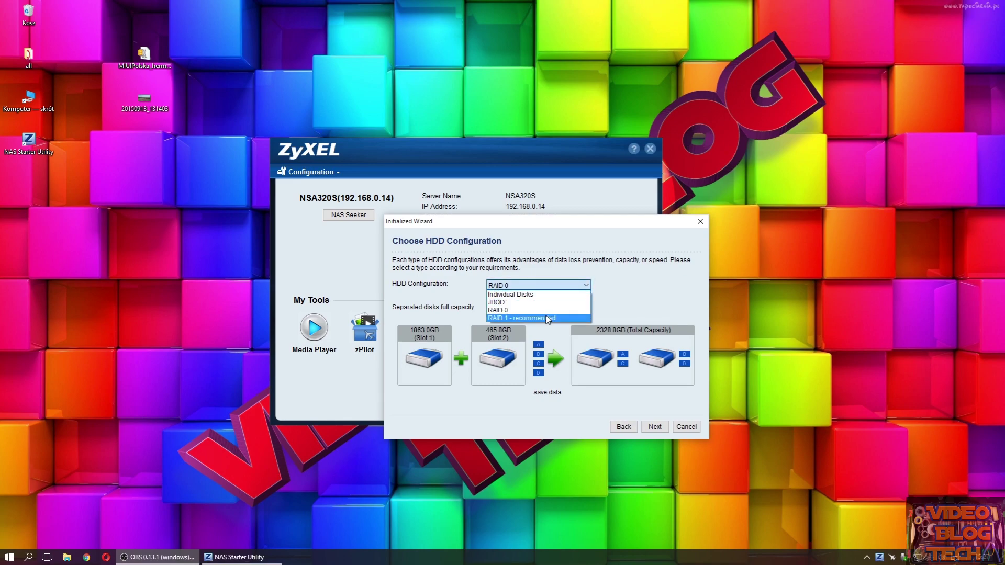
# - Choose RAID 1 - recommended (465.8GB) and continue to the admin password step
pyautogui.click(549, 319)
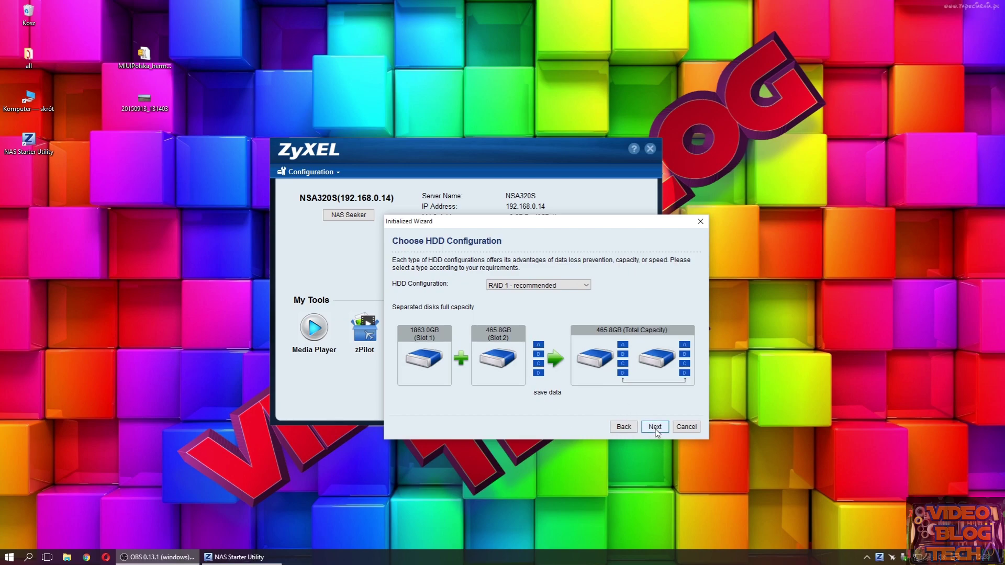
pyautogui.click(655, 427)
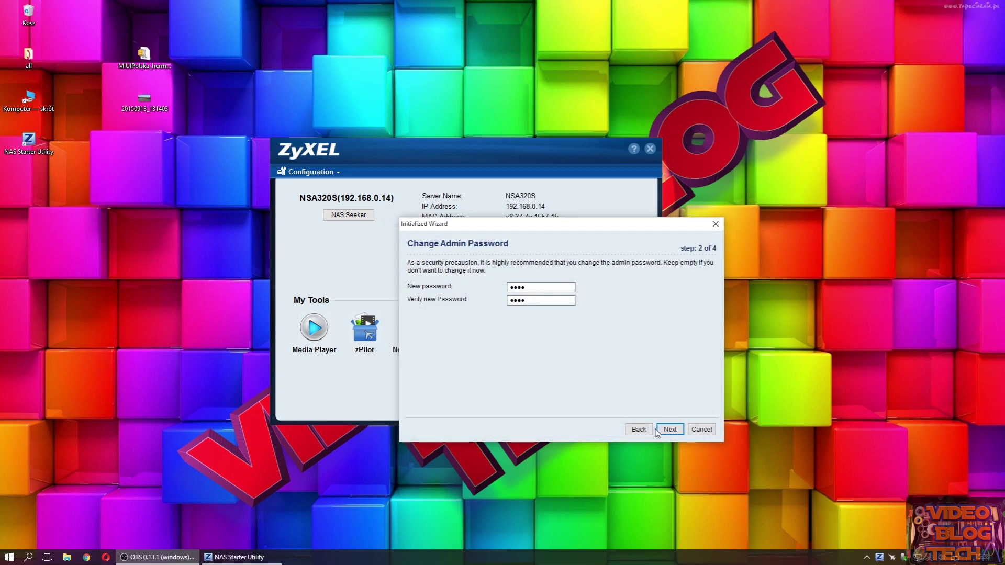
# - Enter a new admin password in the new and verify password fields
pyautogui.doubleClick(540, 290)
pyautogui.write('abcde')
pyautogui.doubleClick(533, 302)
pyautogui.write('abcde')
pyautogui.click(667, 430)
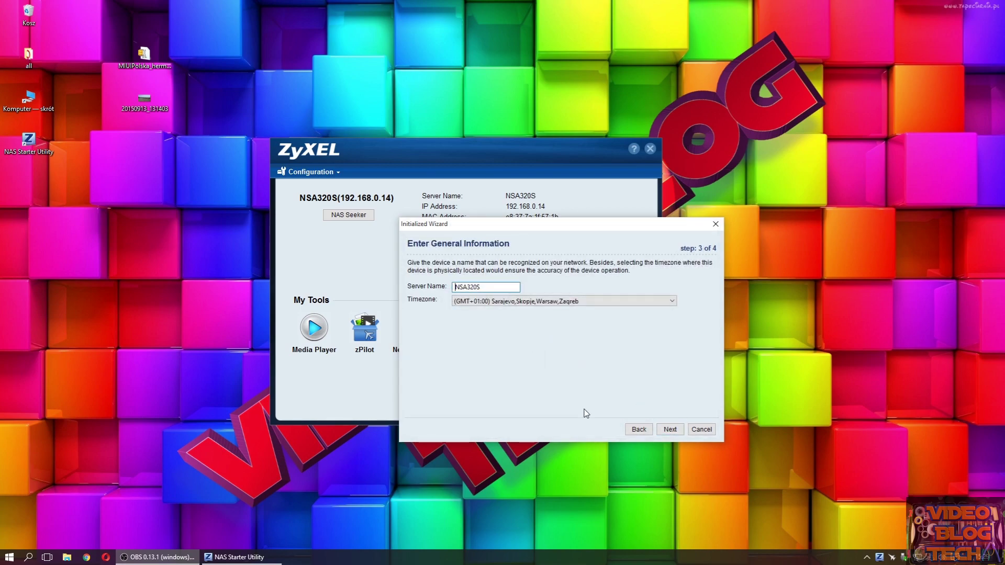
# - Keep name NSA320S and timezone GMT+01:00 Sarajevo, apply the settings, and finish initialization
pyautogui.click(544, 303)
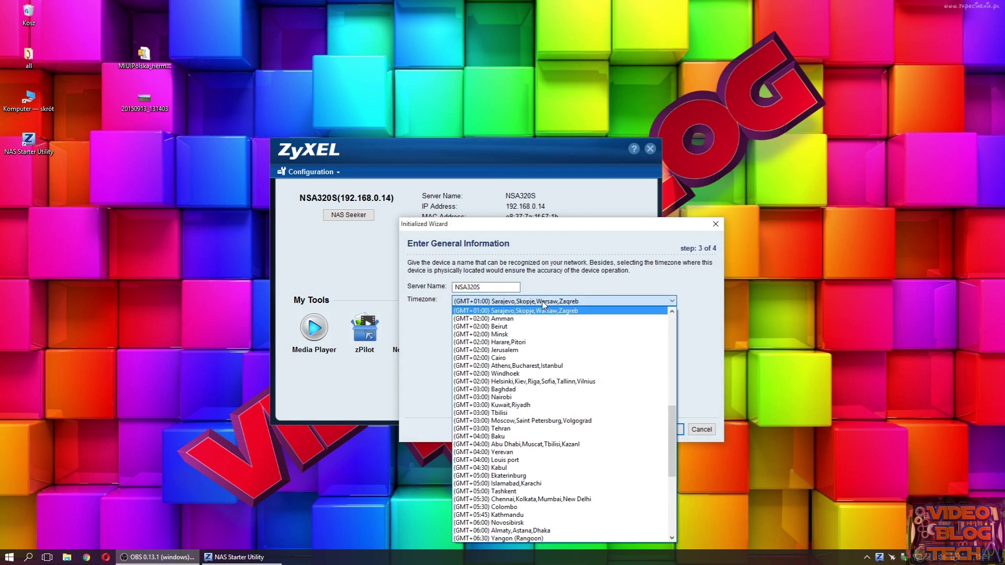
pyautogui.click(528, 311)
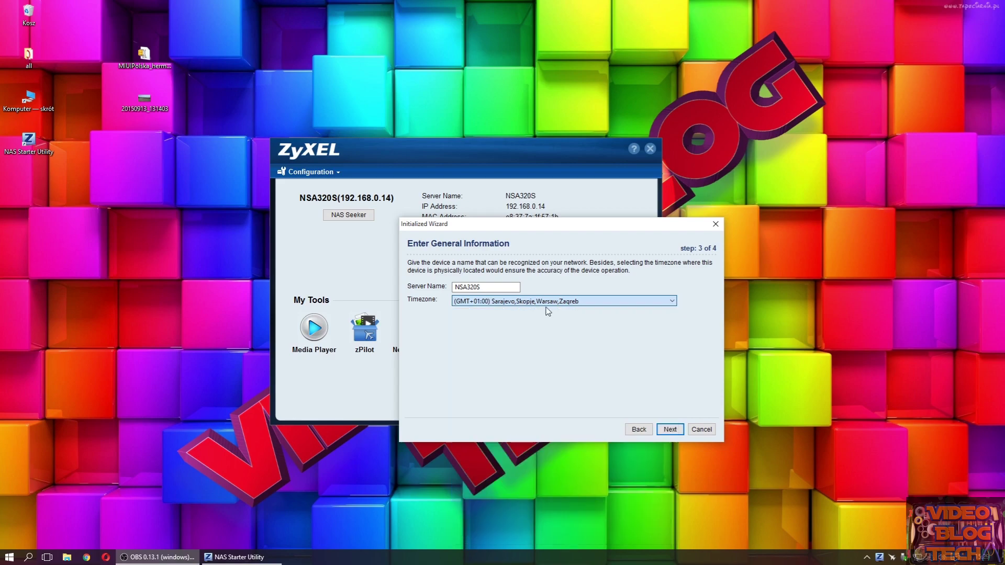
pyautogui.click(668, 429)
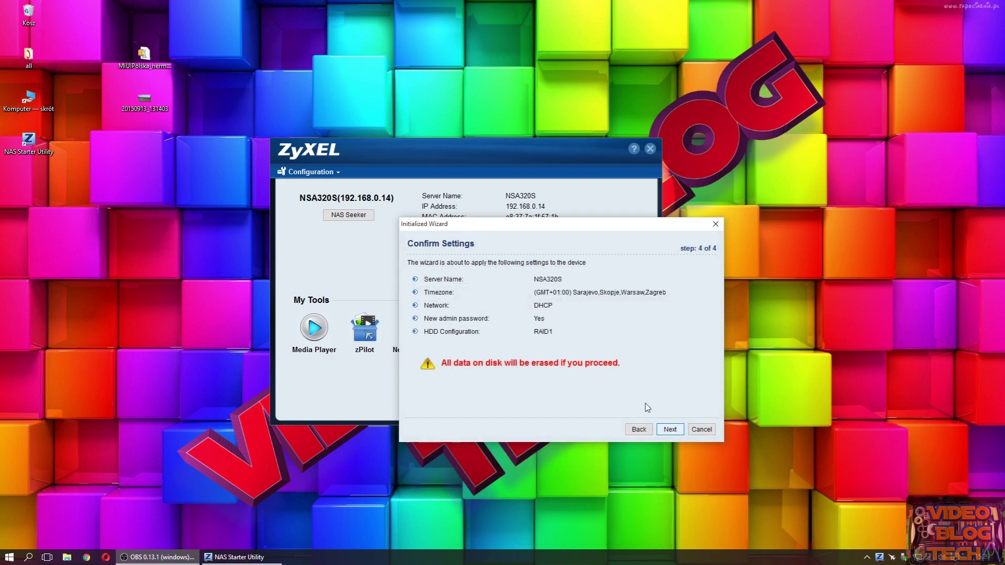
pyautogui.click(668, 430)
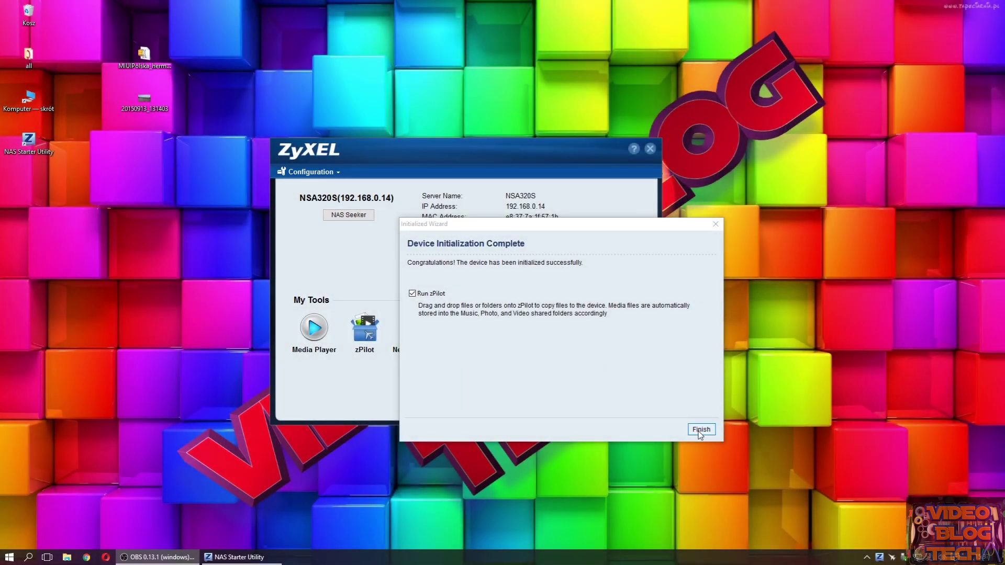
pyautogui.click(700, 432)
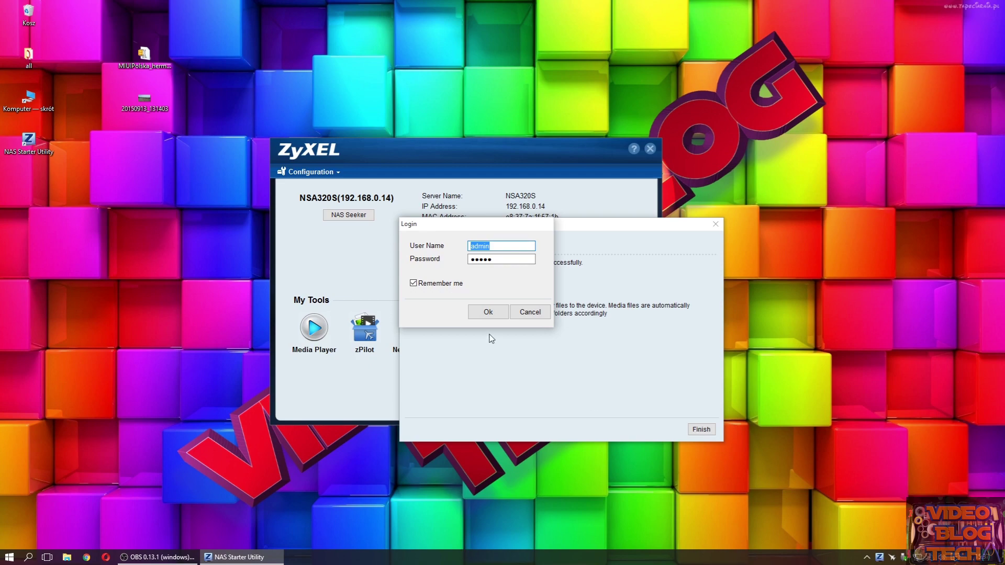
# - Log in, close the zPilot File Importer, and open web administration via Configuration > Administration
pyautogui.click(488, 313)
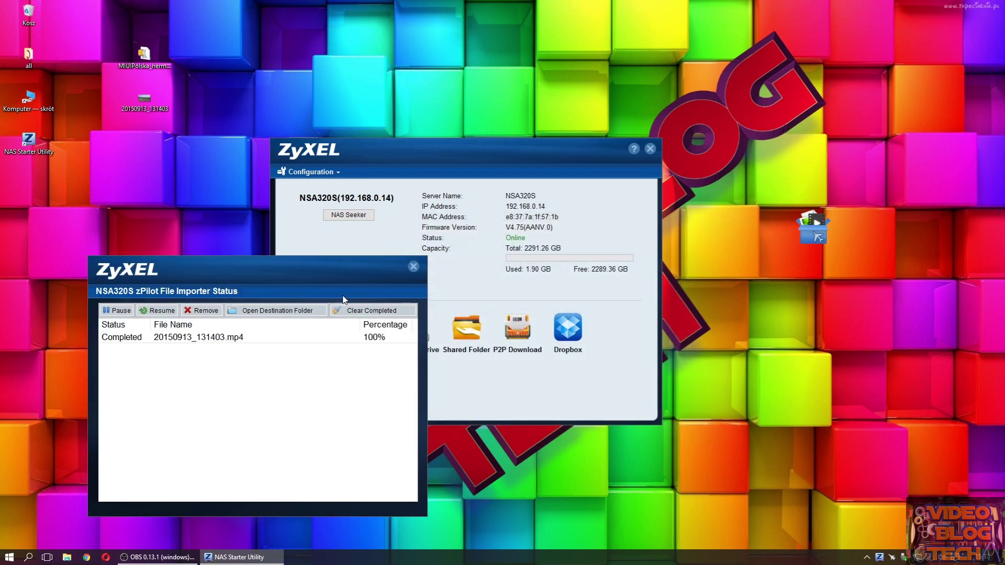
pyautogui.click(413, 267)
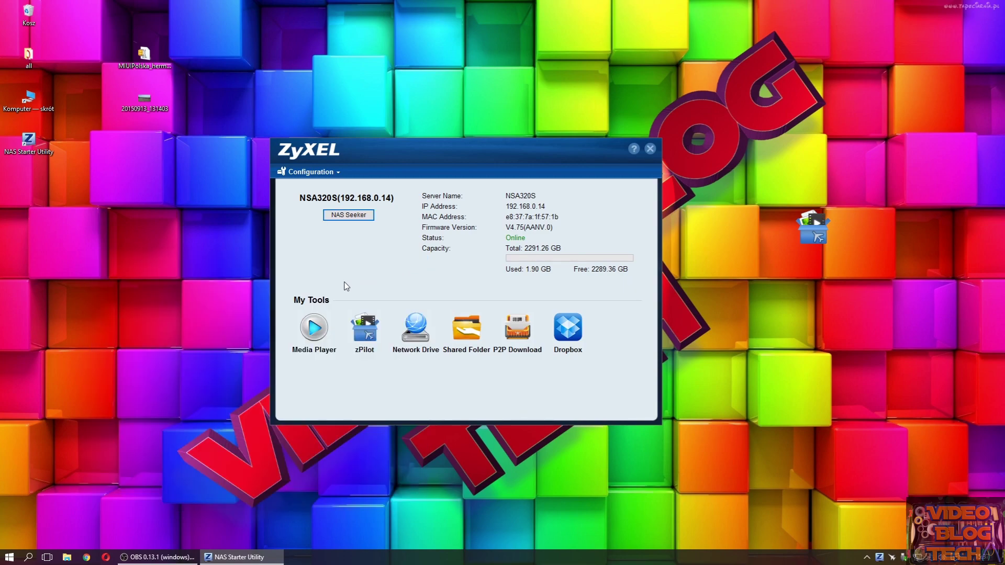
pyautogui.click(337, 165)
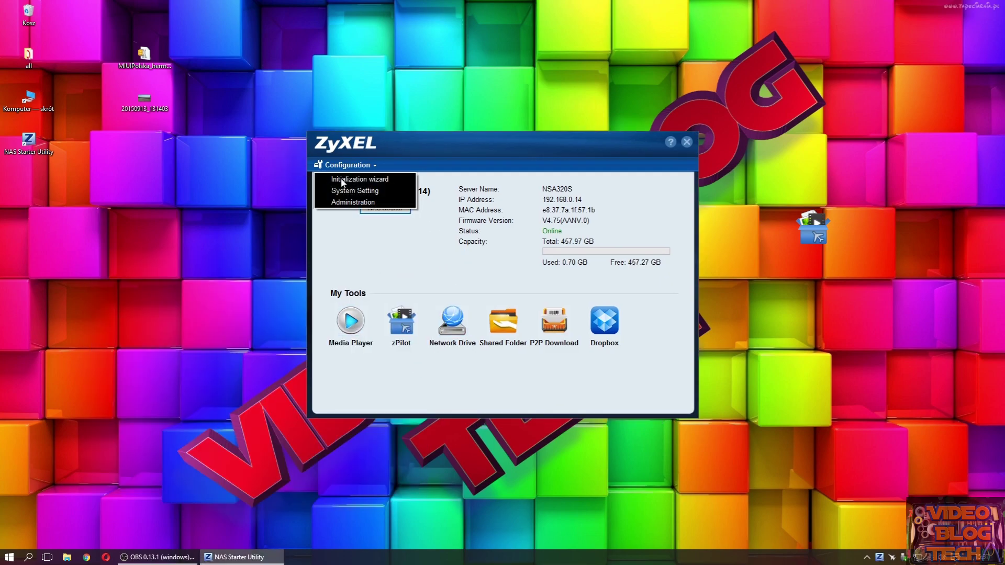
pyautogui.click(346, 202)
pyautogui.click(487, 313)
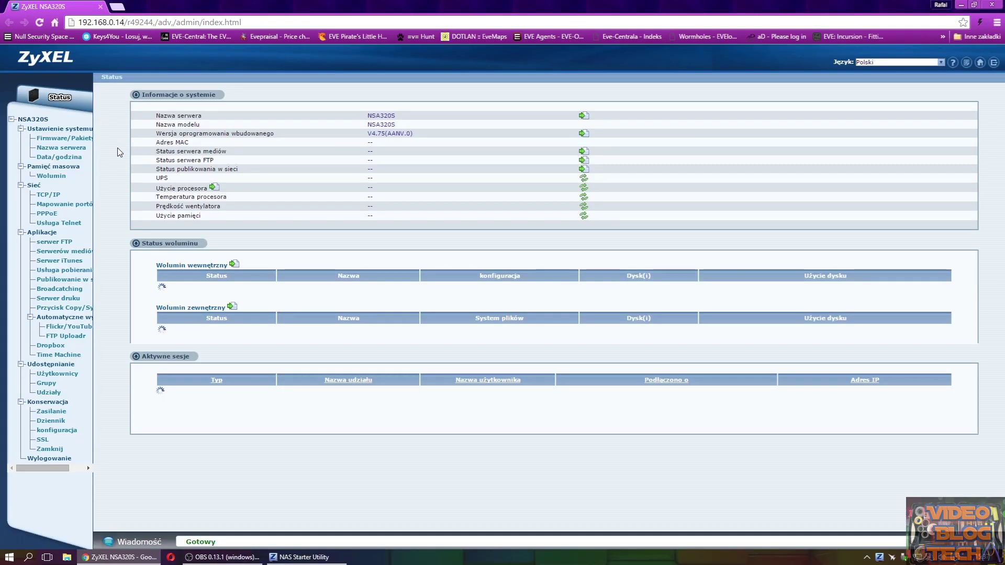
# - View Volume1 (RAID1, 457.97 GB) resynchronizing at 12.1% on the Wolumin page
pyautogui.click(56, 178)
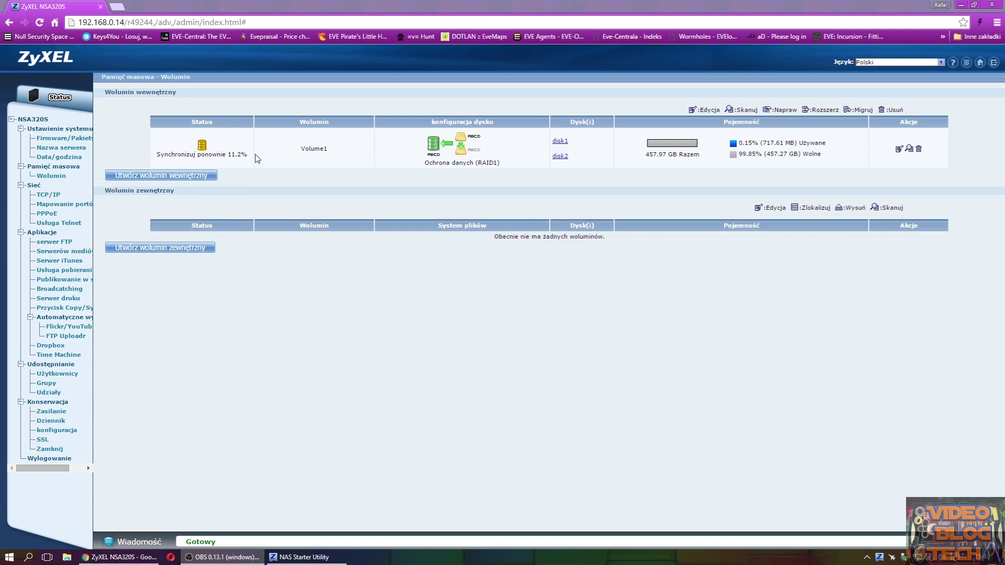
pyautogui.click(58, 157)
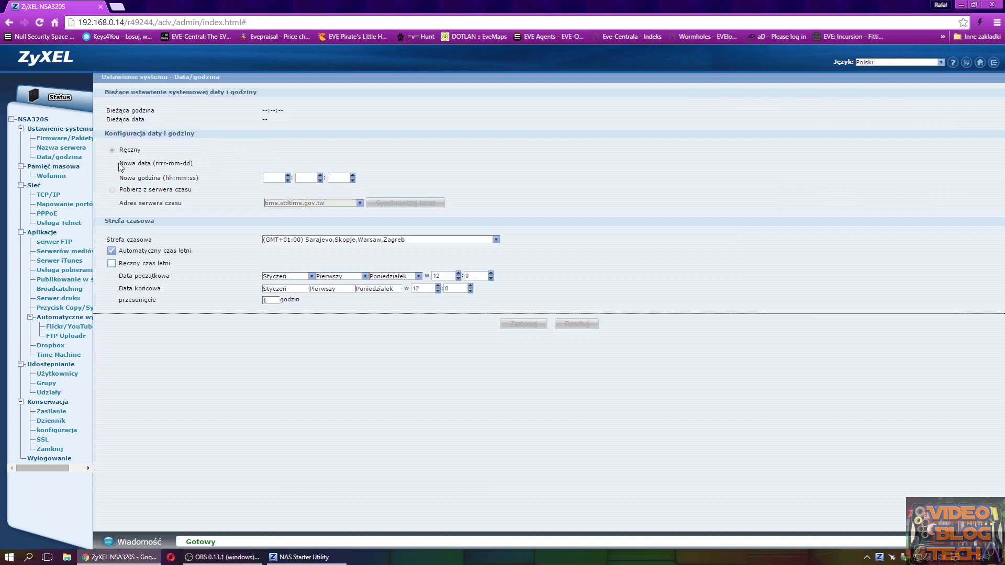
pyautogui.click(59, 176)
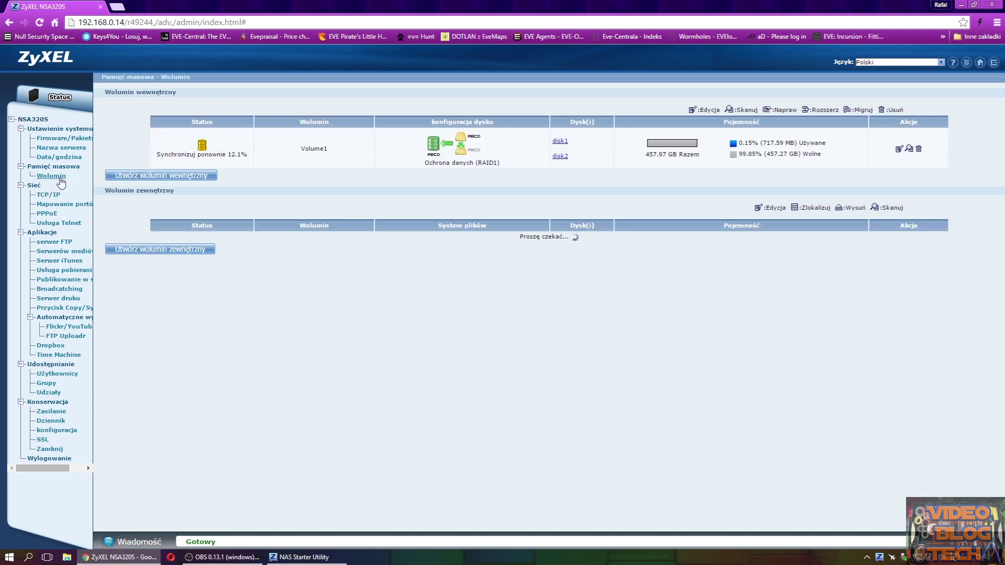